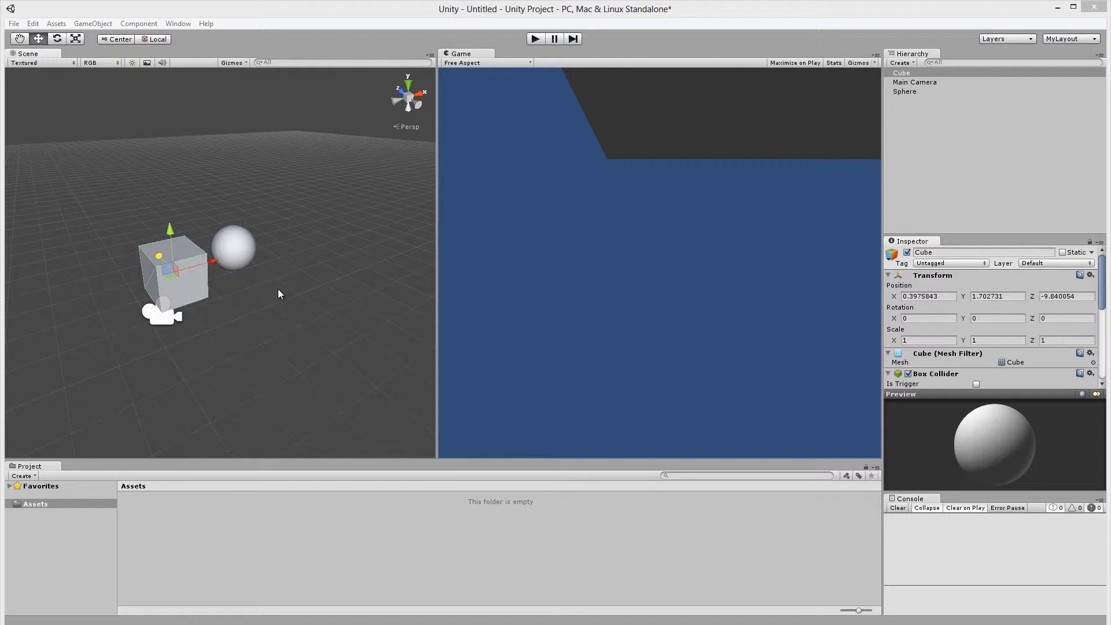
Clear the cube selection and begin importing a new asset into the Assets folder.
click(252, 370)
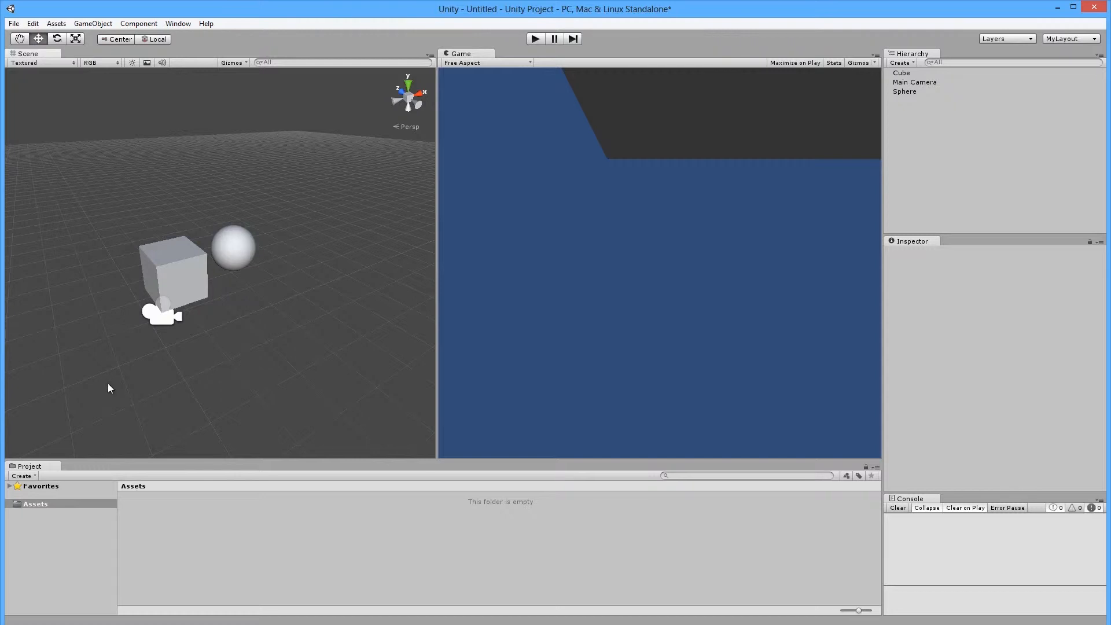
click(42, 504)
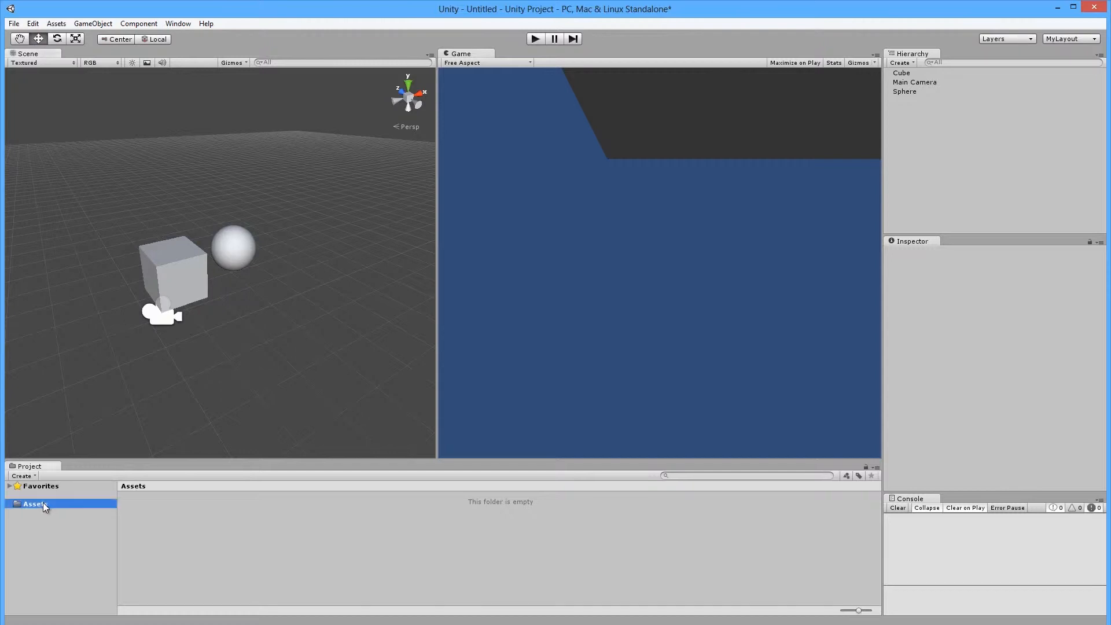
right_click(43, 503)
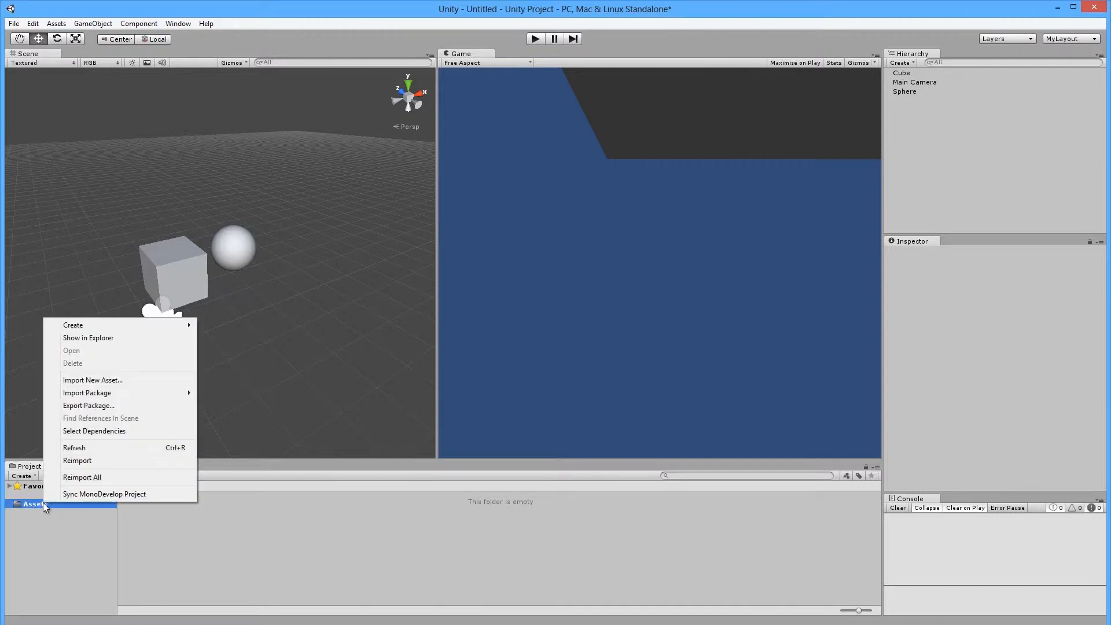
click(106, 380)
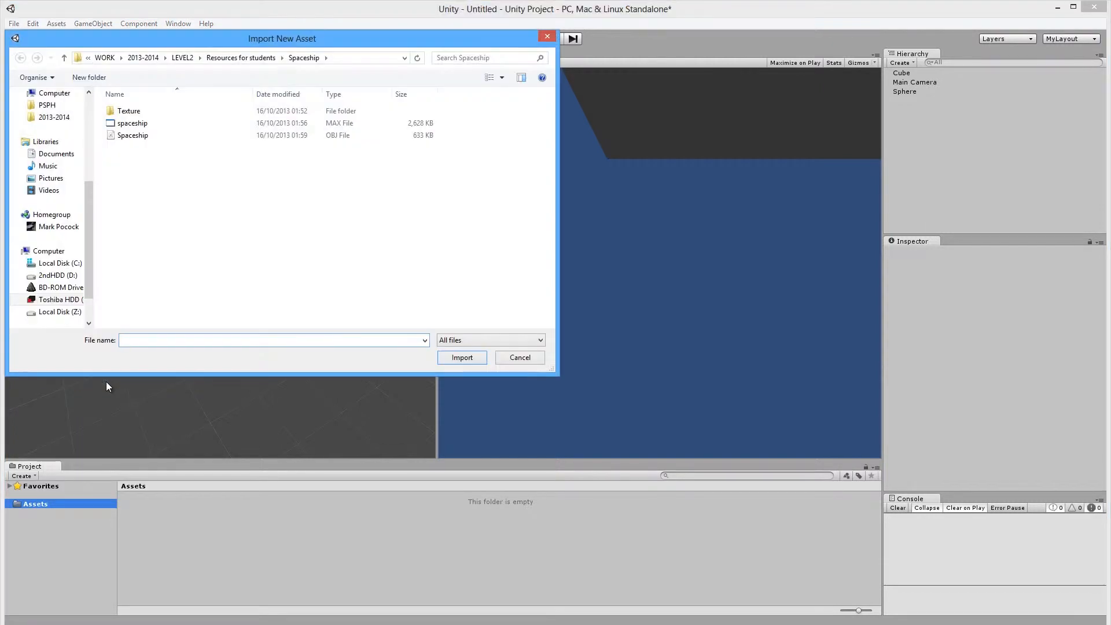
drag(235, 44, 599, 210)
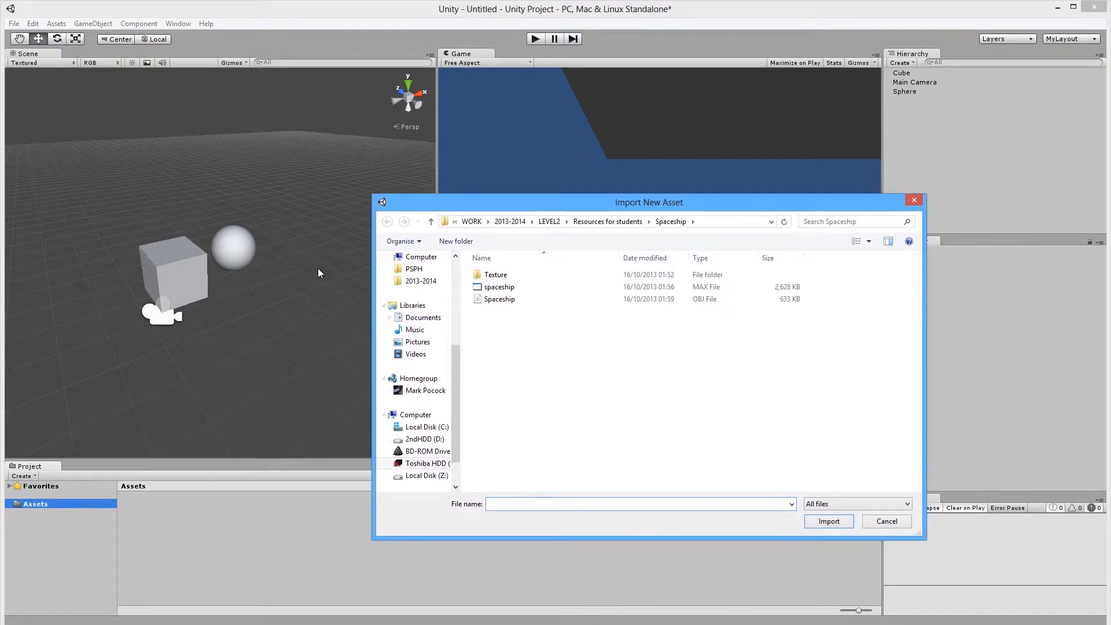
Browse the Spaceship folder and its diffuse, glass and normal texture files.
click(502, 299)
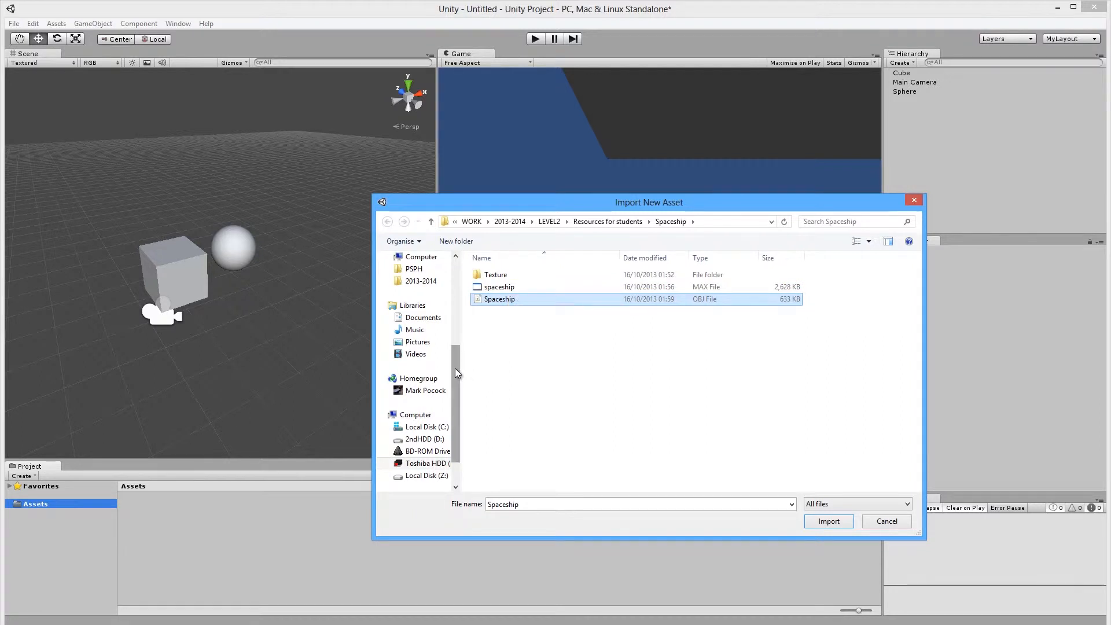
double_click(526, 276)
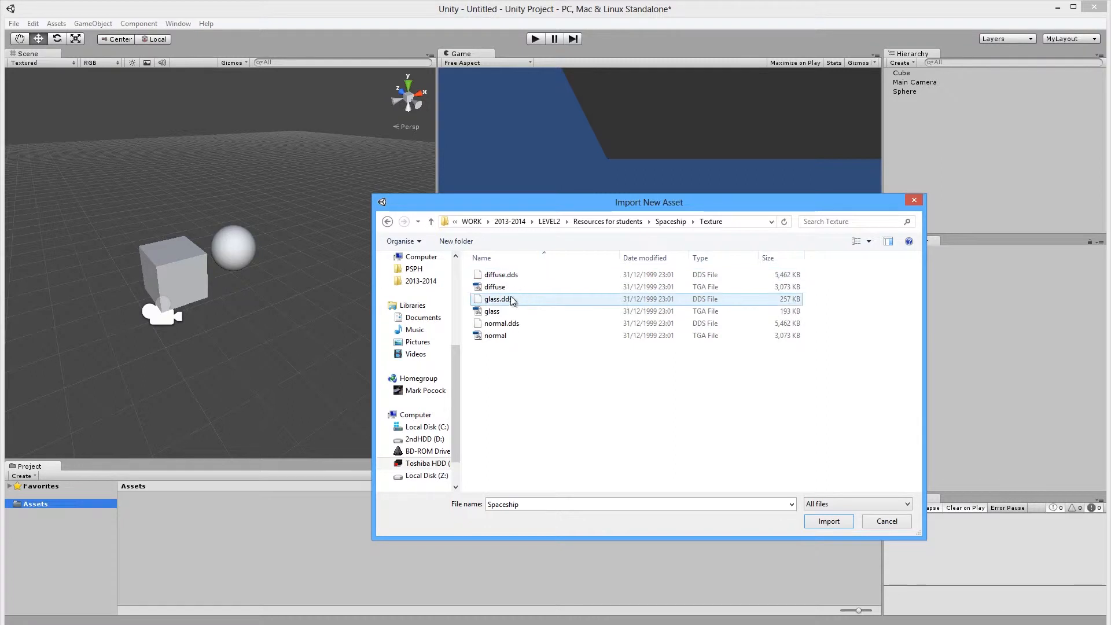
click(495, 287)
click(496, 312)
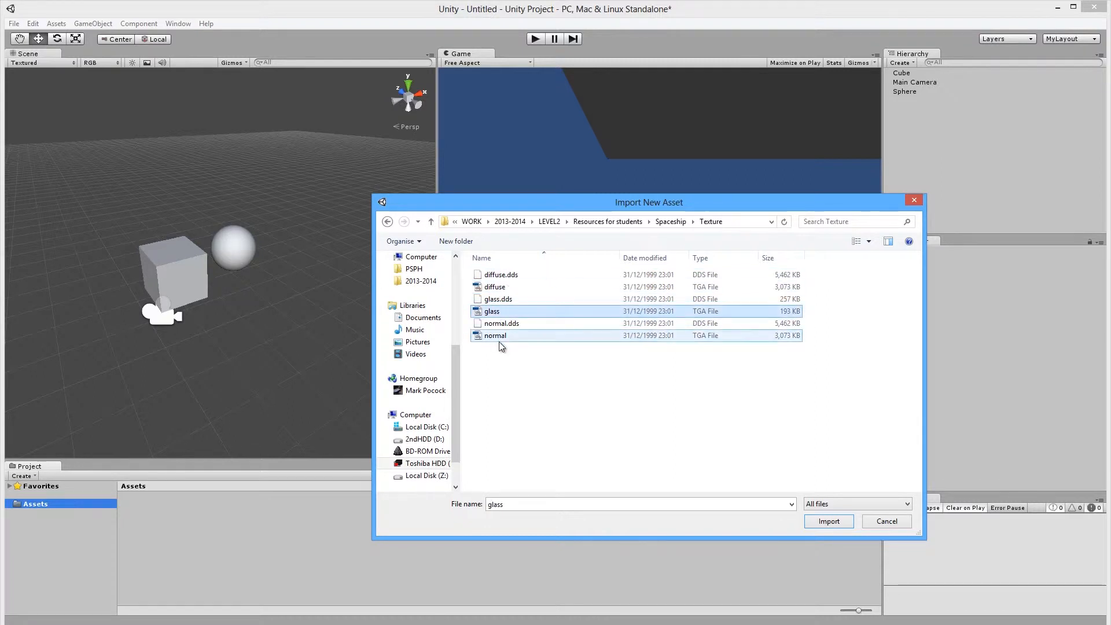
click(499, 336)
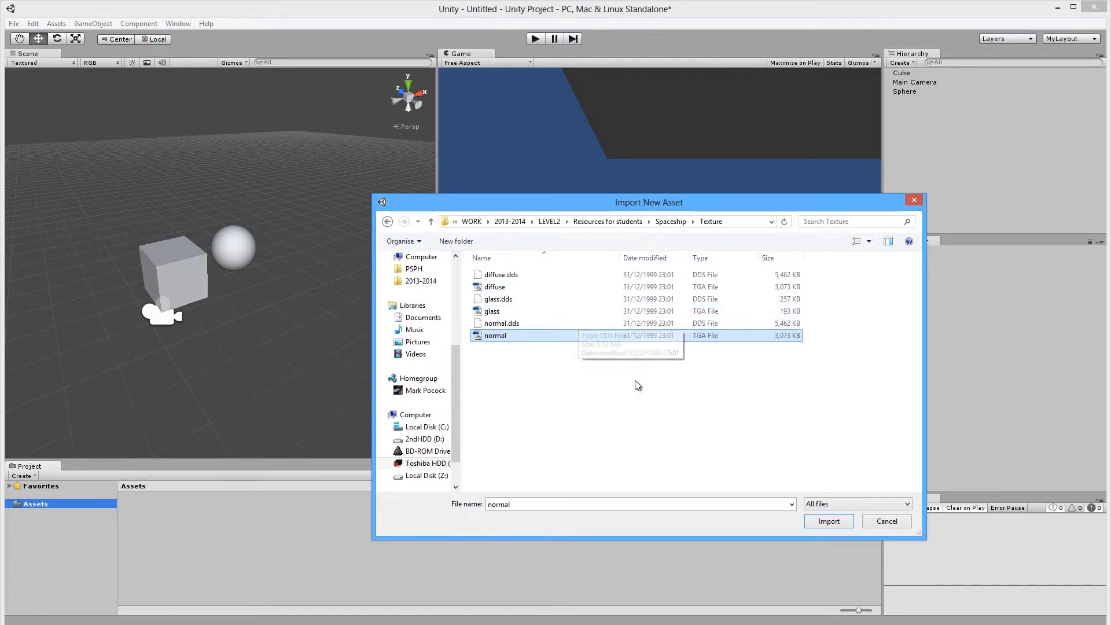
key(BackSpace)
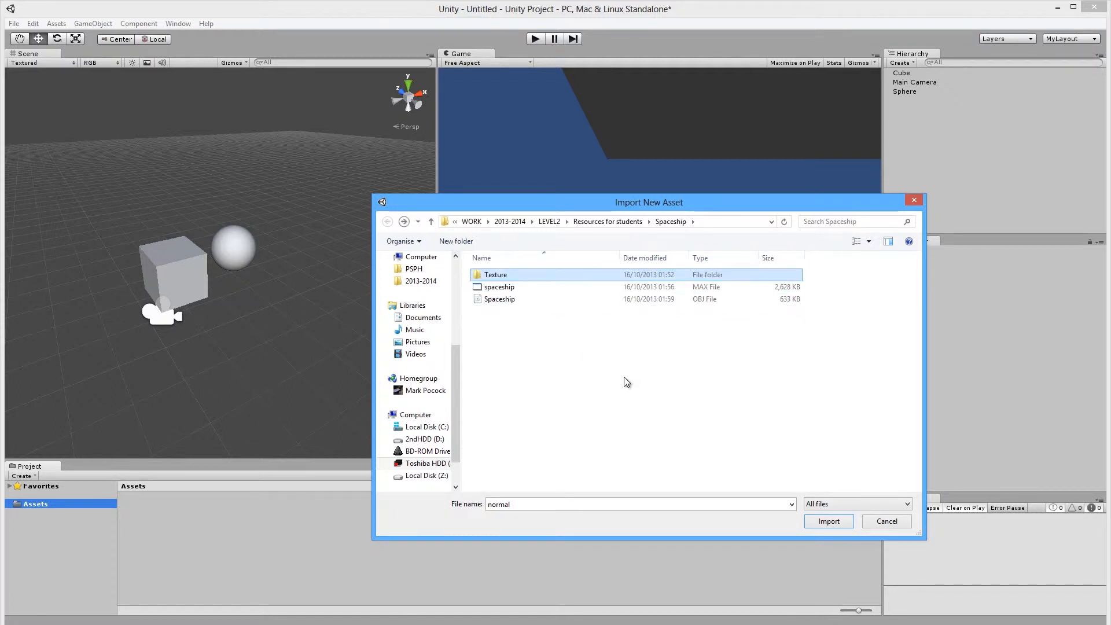
Choose Spaceship.obj from the Spaceship folder and import it.
click(509, 287)
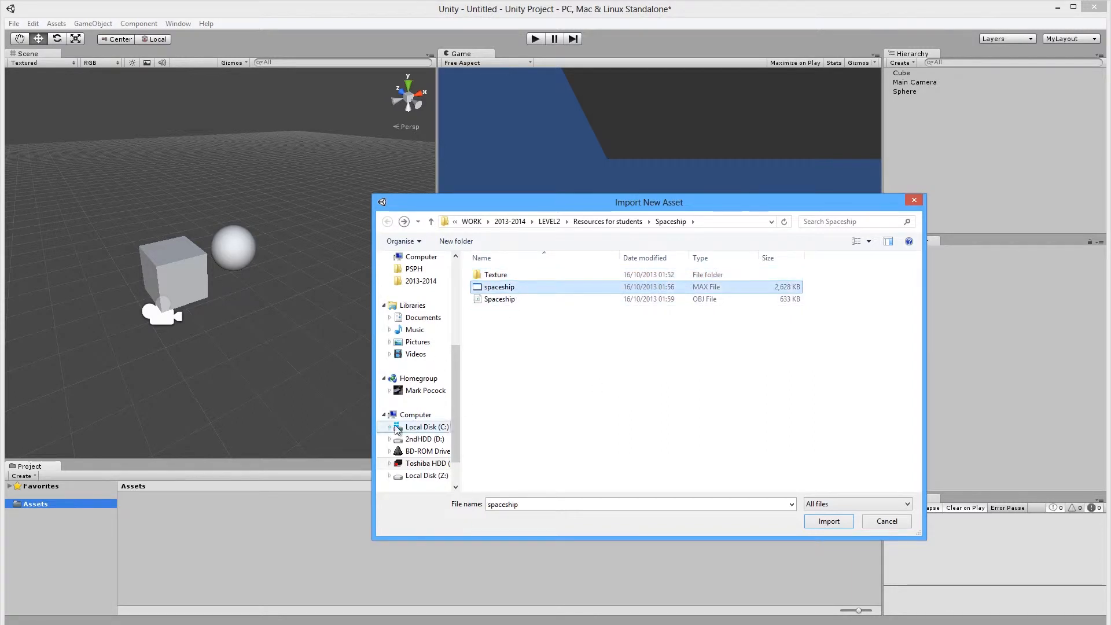
click(502, 299)
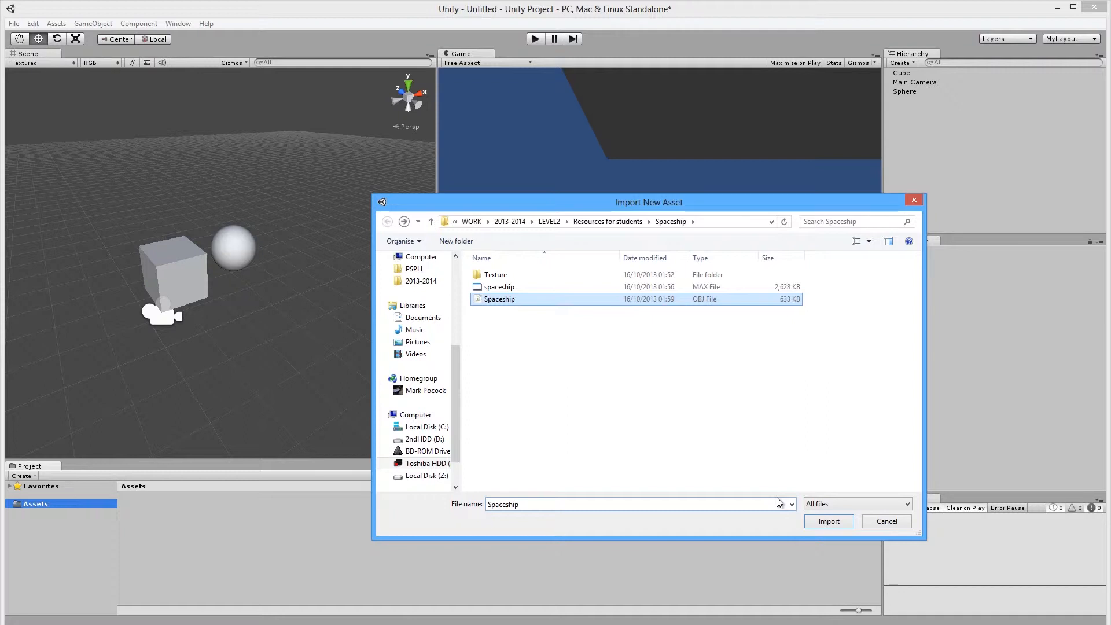
click(582, 341)
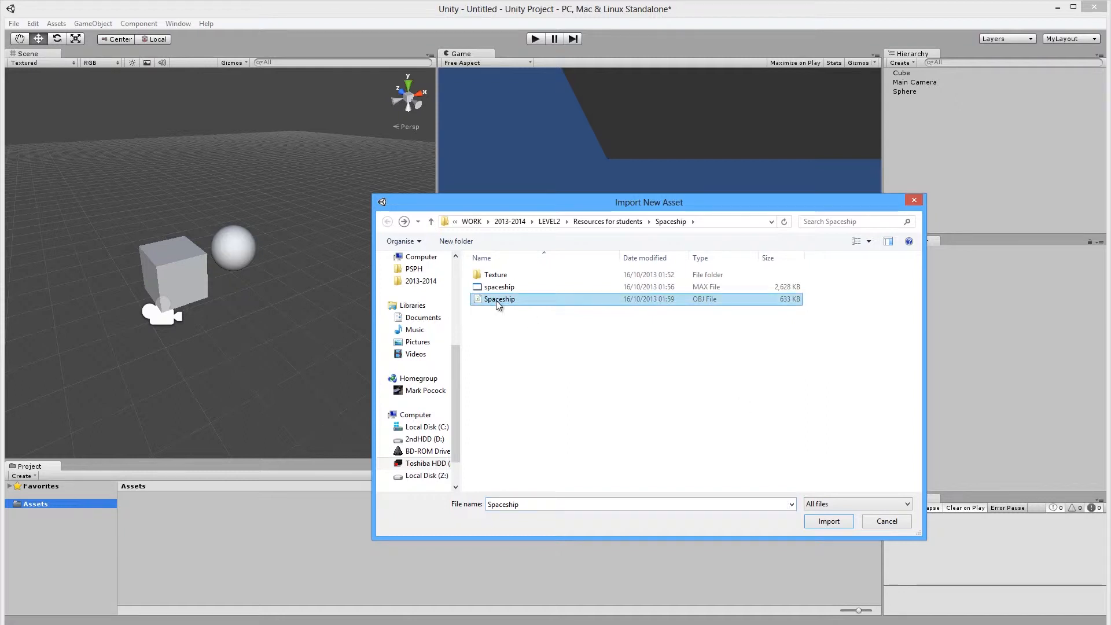
click(493, 300)
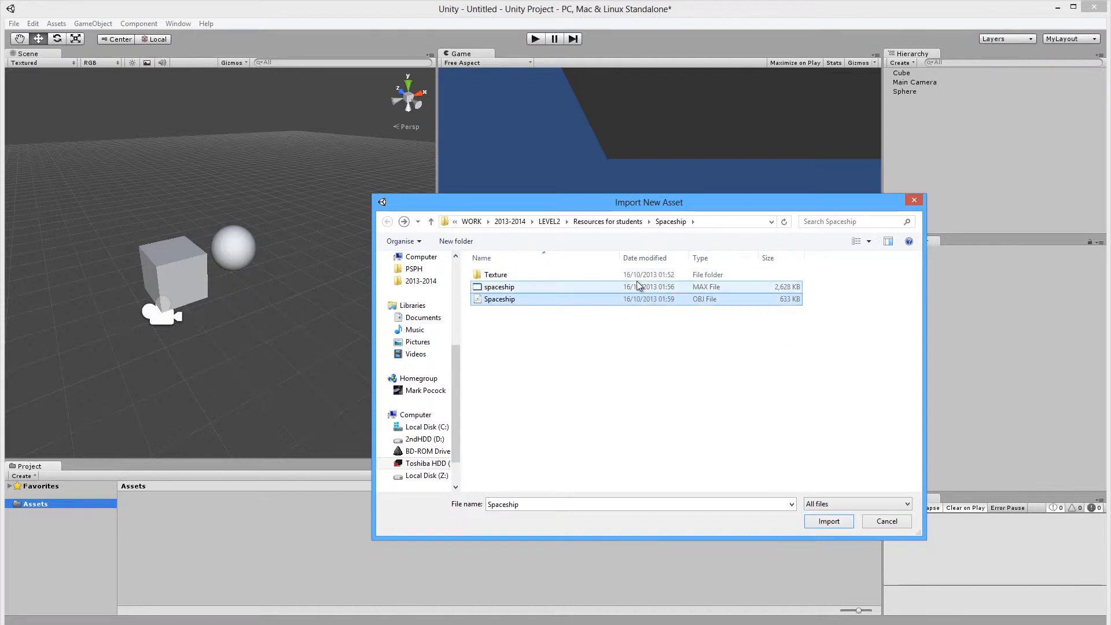
click(826, 522)
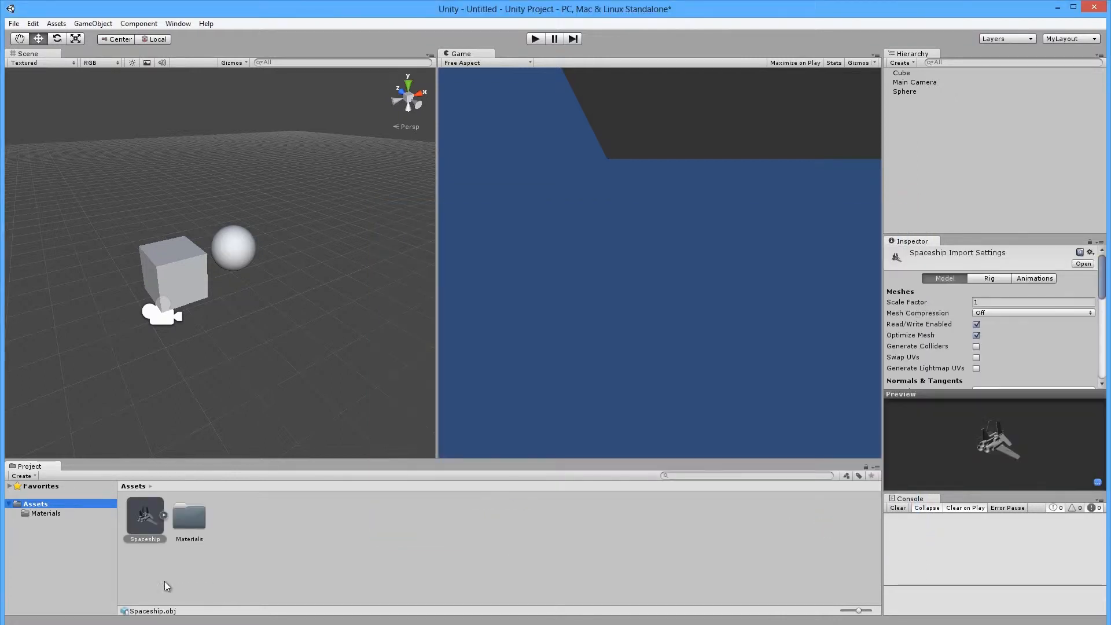
Look inside the imported Materials folder, then return to the Assets contents.
click(195, 513)
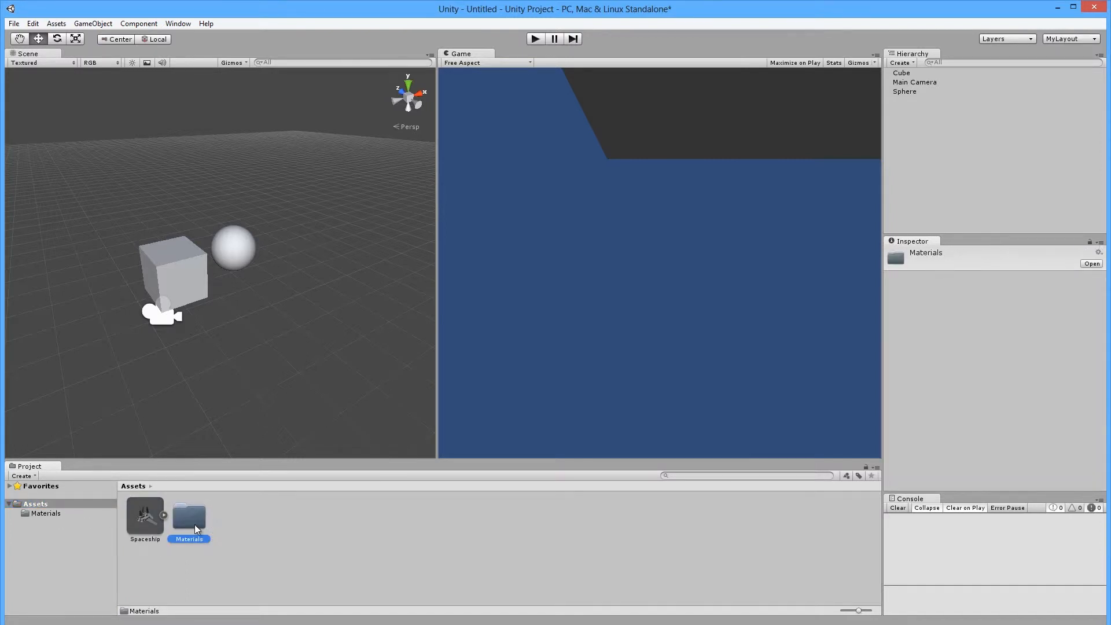
double_click(195, 525)
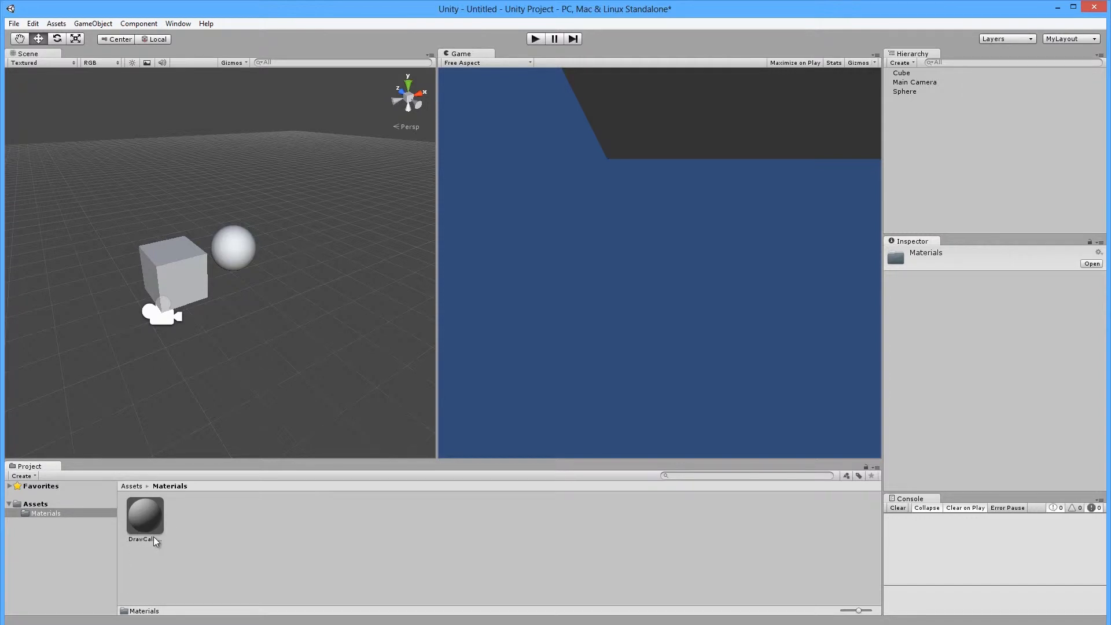
click(40, 506)
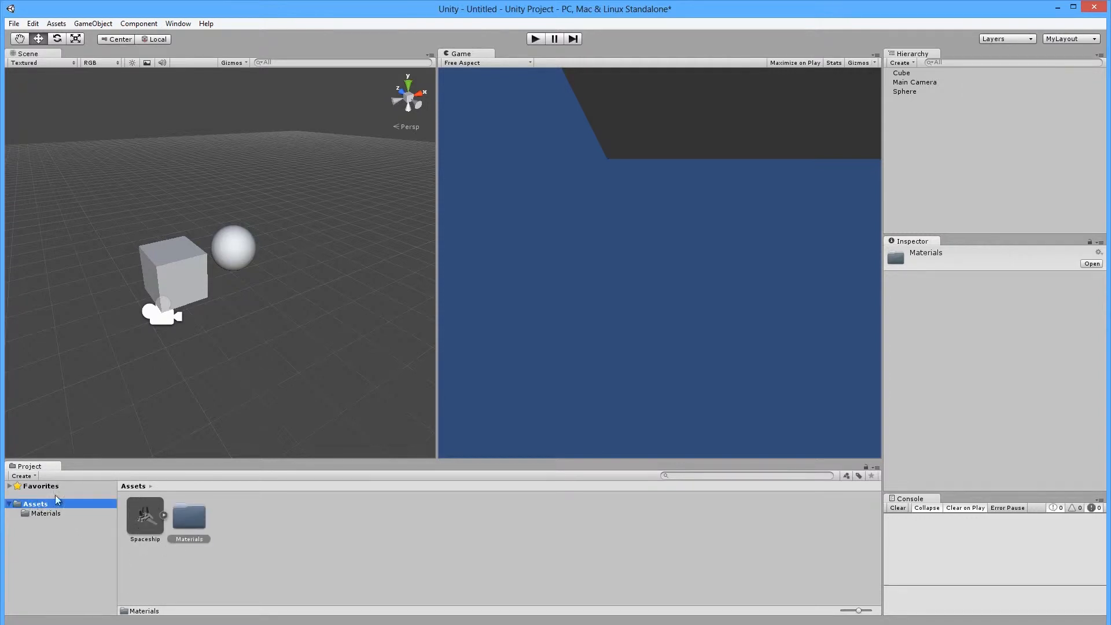
Switch the Project panel to One Column Layout and dock it along the left edge.
right_click(37, 467)
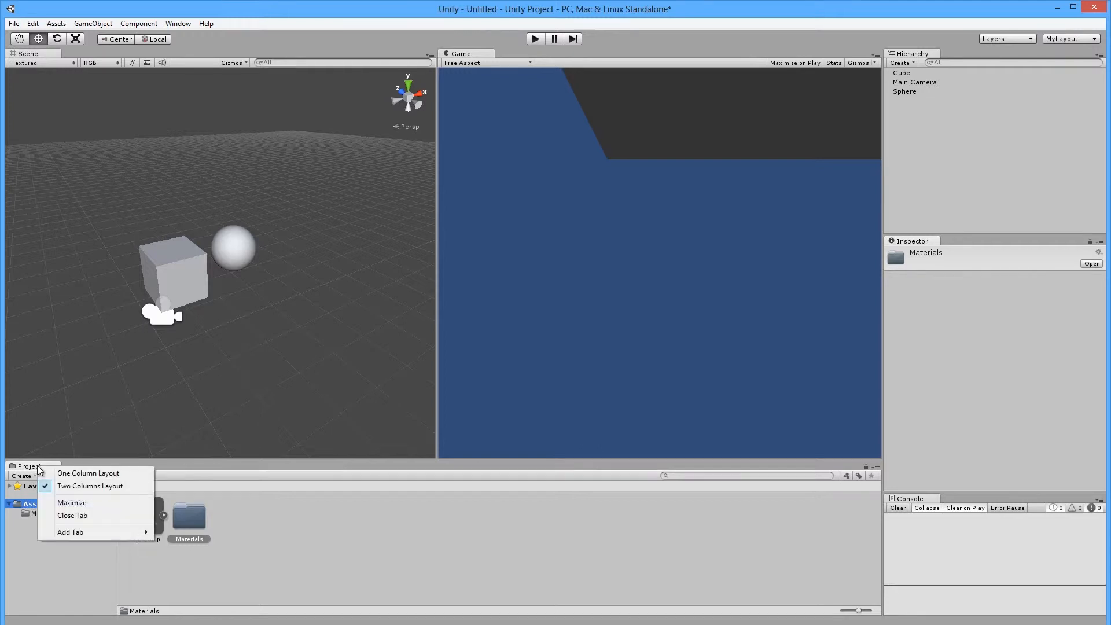
click(75, 473)
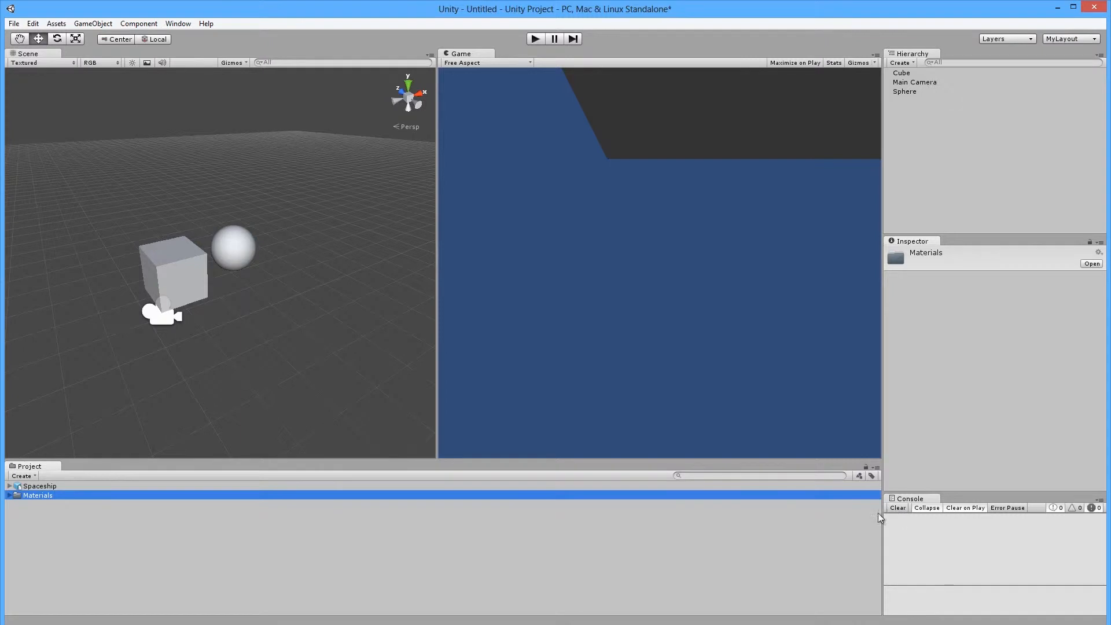
click(10, 496)
click(10, 486)
click(10, 486)
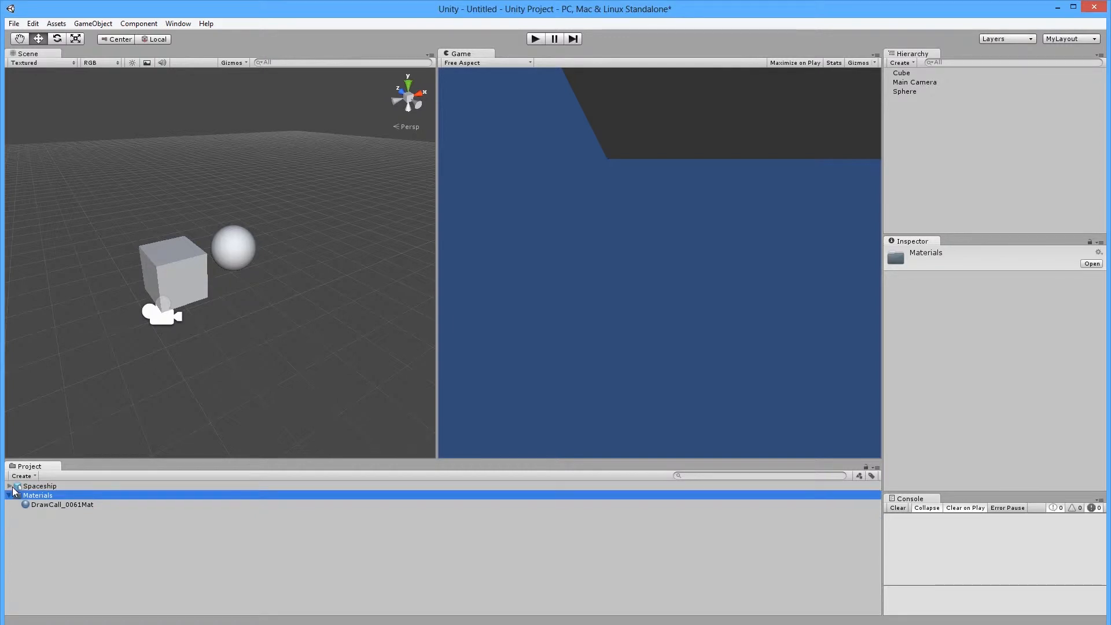
click(27, 518)
drag(40, 471, 10, 492)
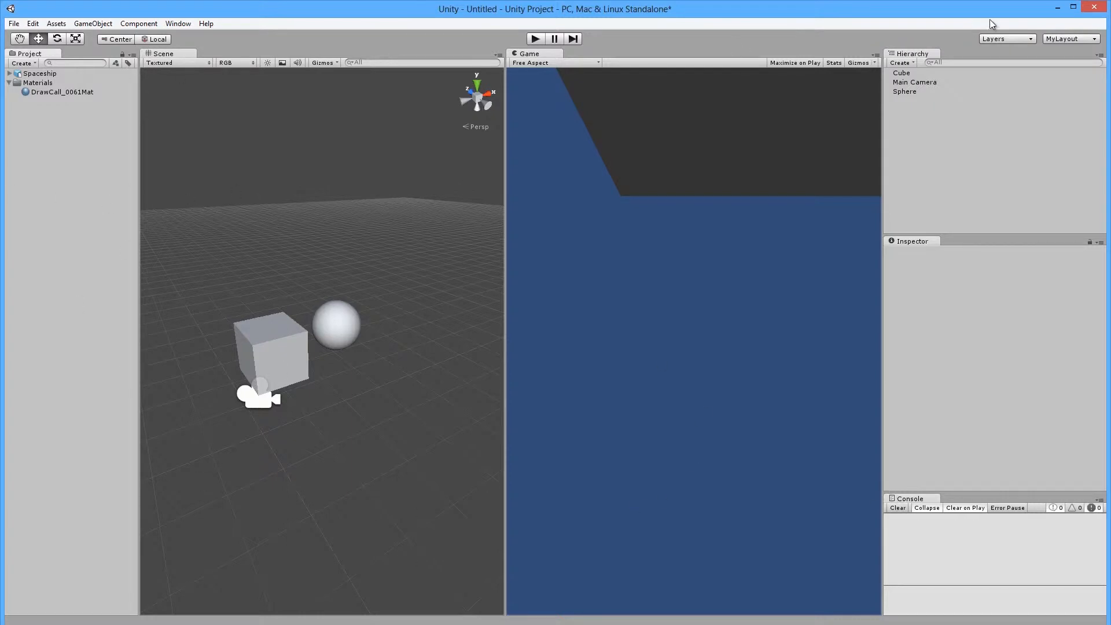
Apply the Big screen editor layout.
click(1067, 40)
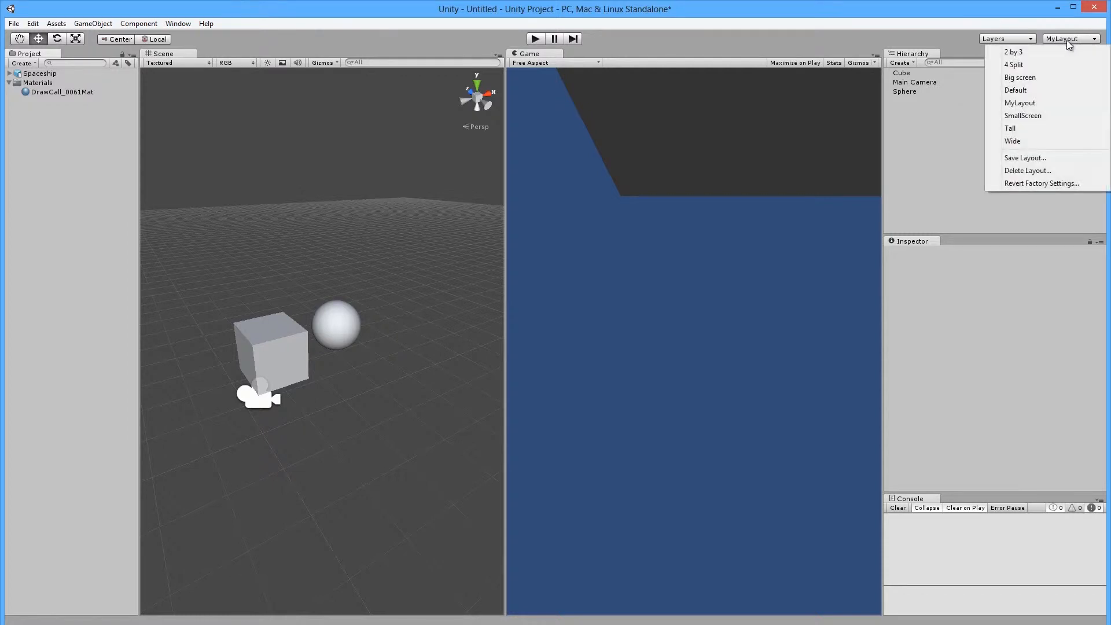
click(1035, 77)
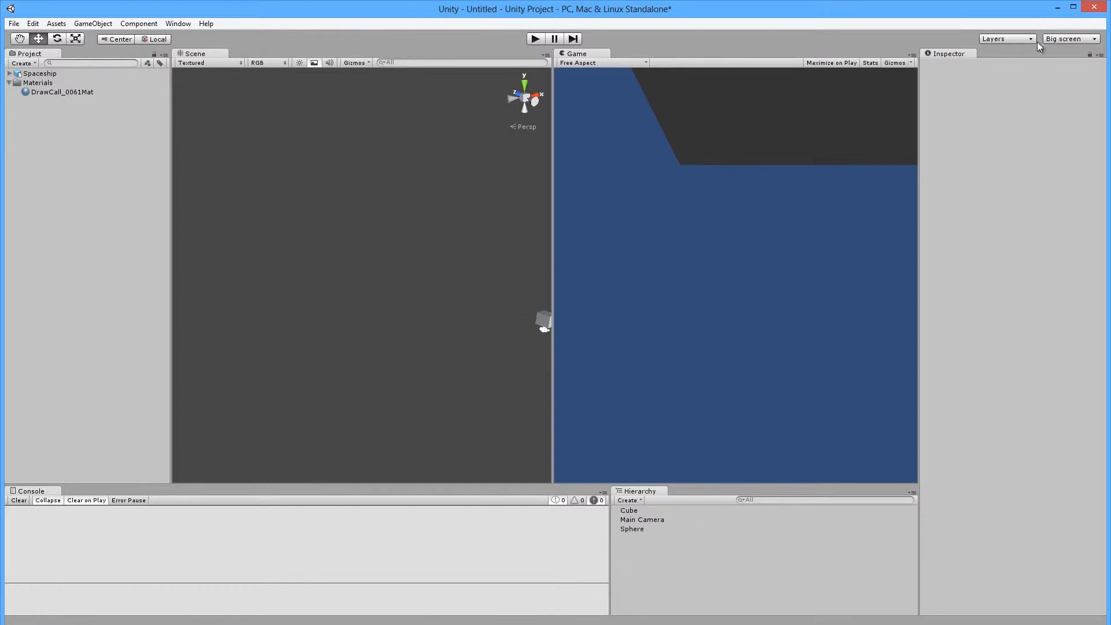
click(1060, 40)
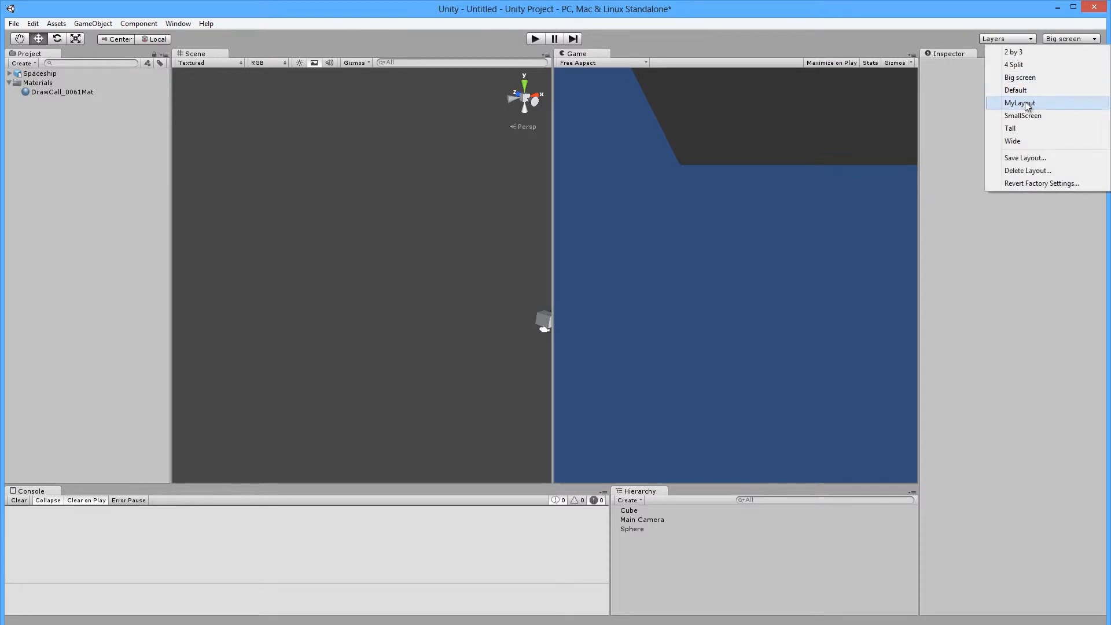
click(448, 342)
Widen the Game view and Hierarchy, and centre the cube, sphere and camera in the Scene view.
mouse_move(548, 238)
mouse_down()
mouse_move(526, 236)
mouse_move(546, 231)
mouse_move(543, 240)
mouse_up()
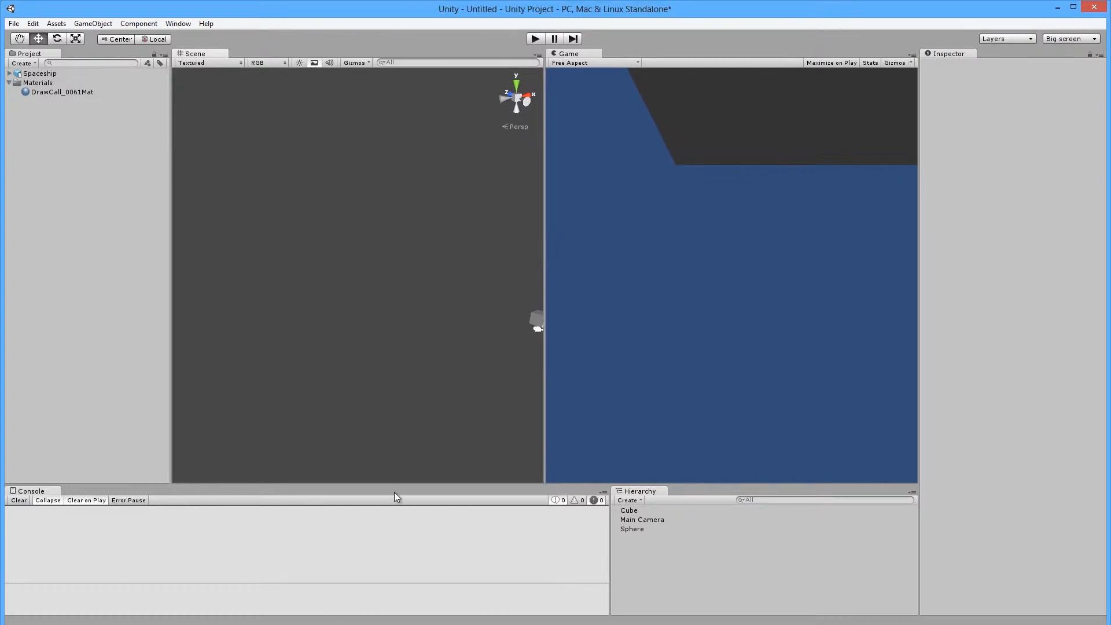
drag(609, 547, 498, 550)
middle_drag(525, 341, 362, 341)
scroll(362, 342, up, 5)
middle_drag(289, 380, 327, 328)
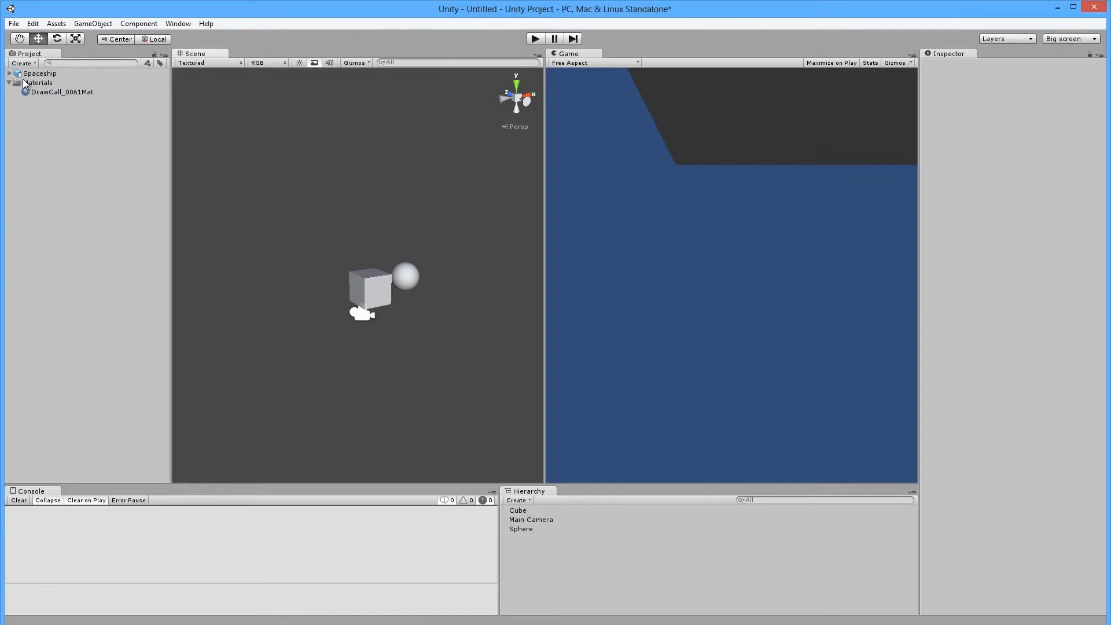
Create a New Folder in the project assets.
right_click(27, 55)
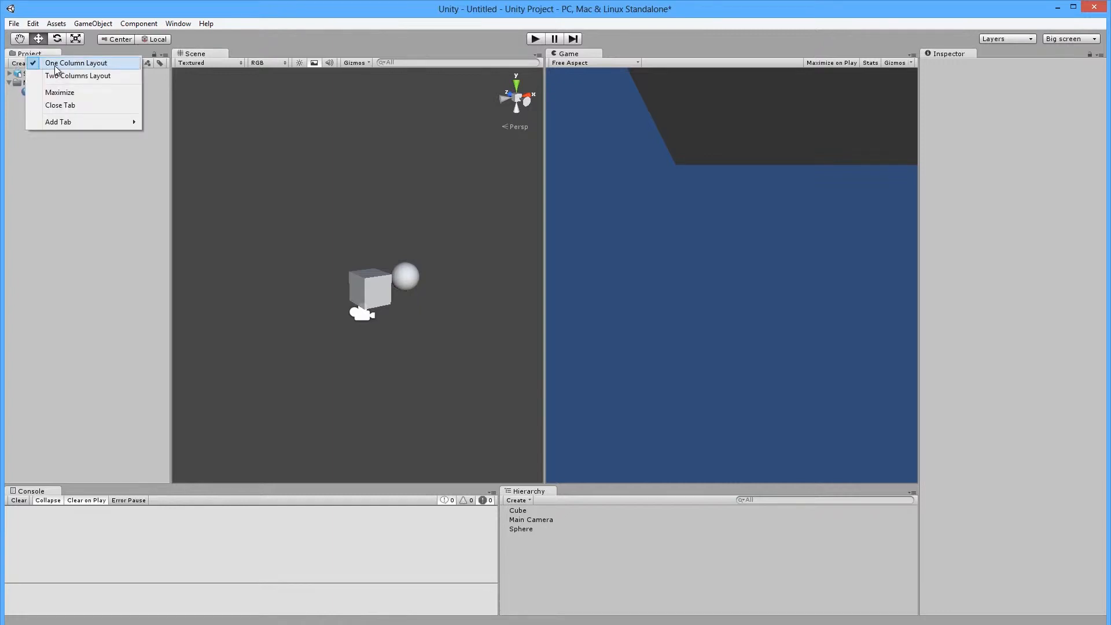
click(44, 193)
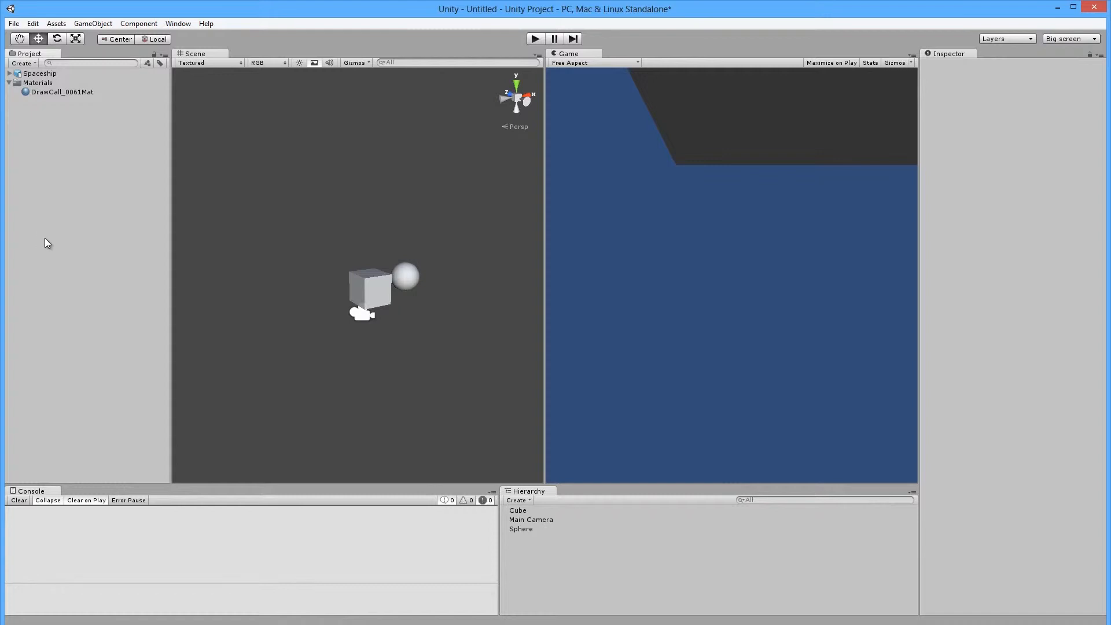
click(23, 64)
click(38, 77)
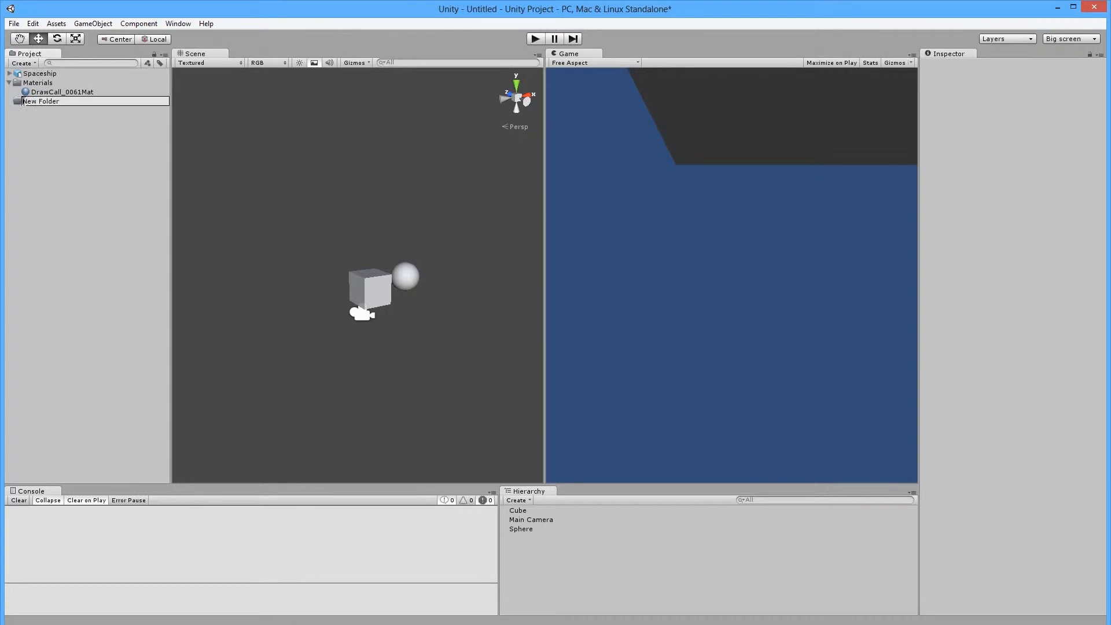
key(Return)
Delete the New Folder and switch the editor to the MyLayout arrangement.
click(21, 74)
click(21, 75)
key(BackSpace)
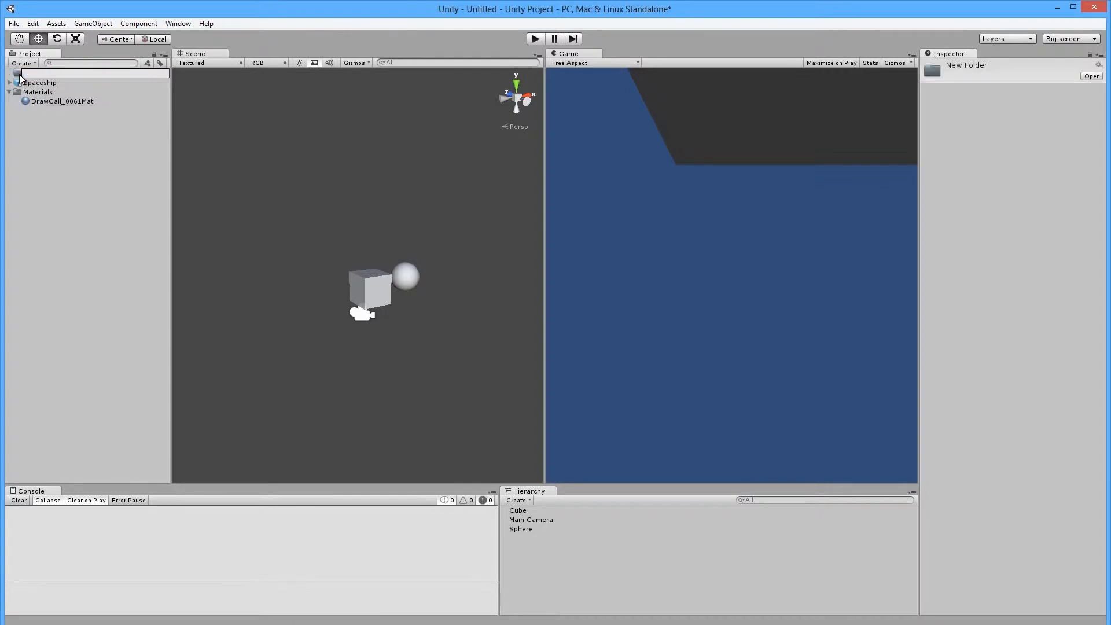
click(17, 74)
key(Delete)
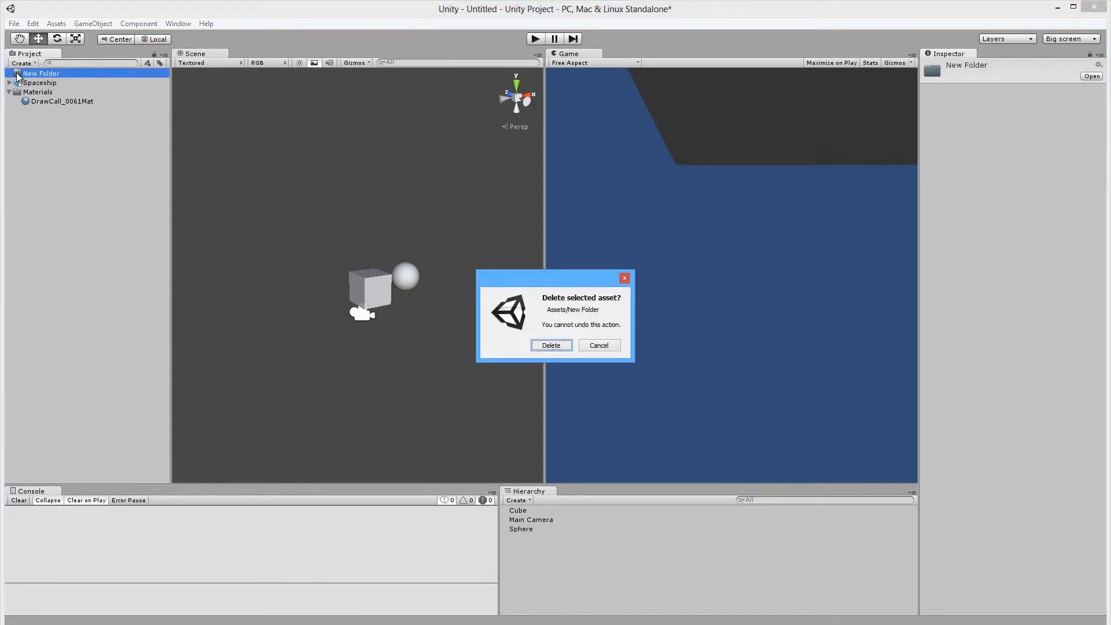
click(551, 345)
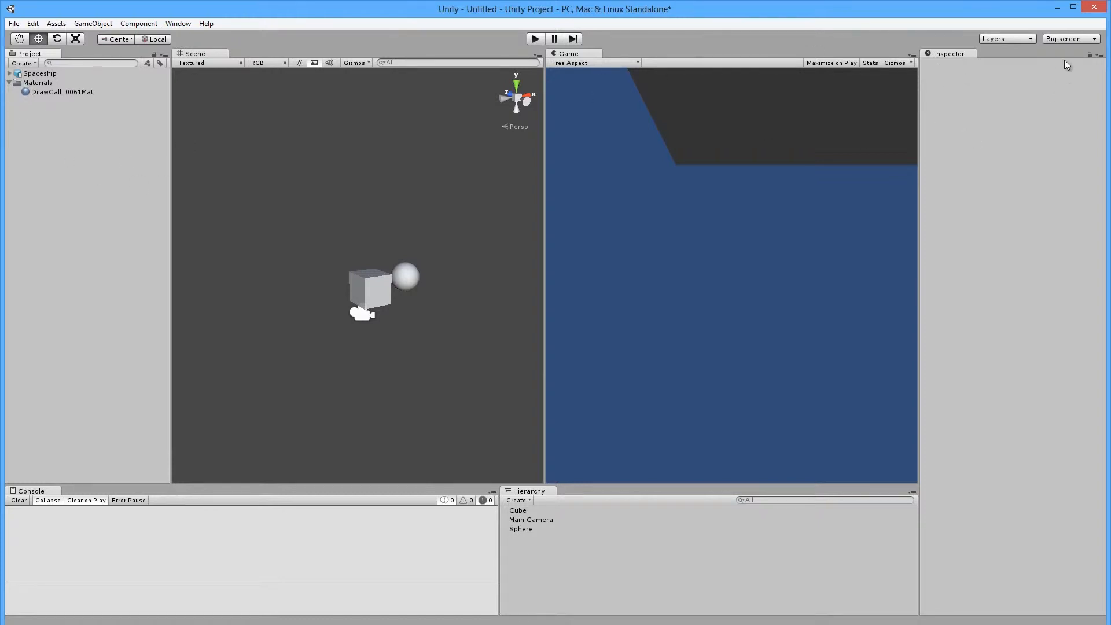
click(1059, 39)
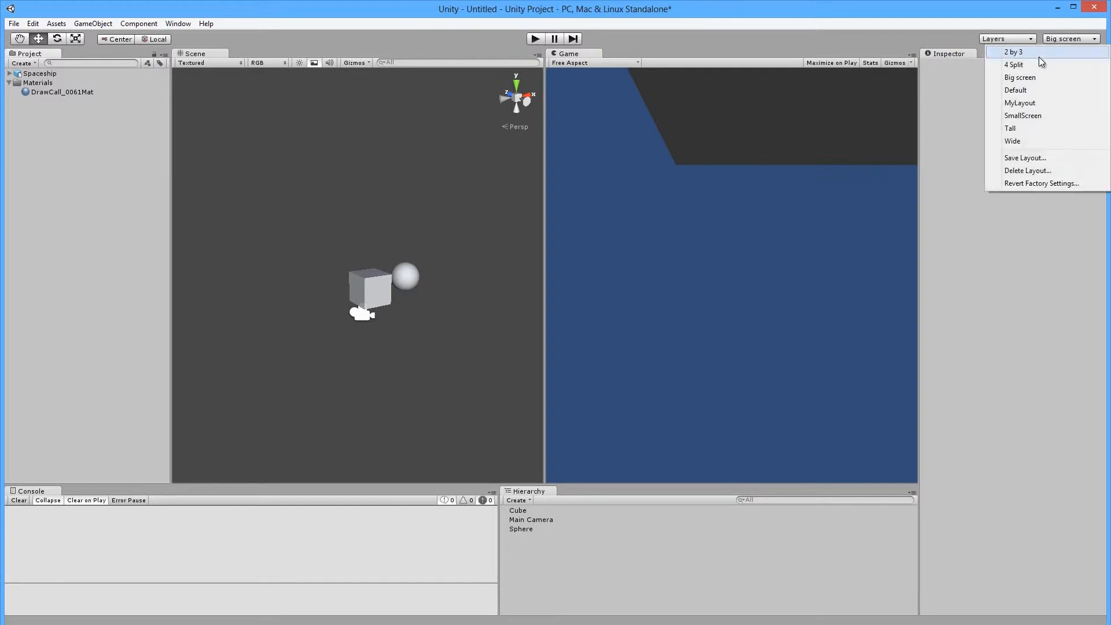
click(1020, 103)
Expand and collapse the Assets and Favorites groups in the Project panel.
click(25, 518)
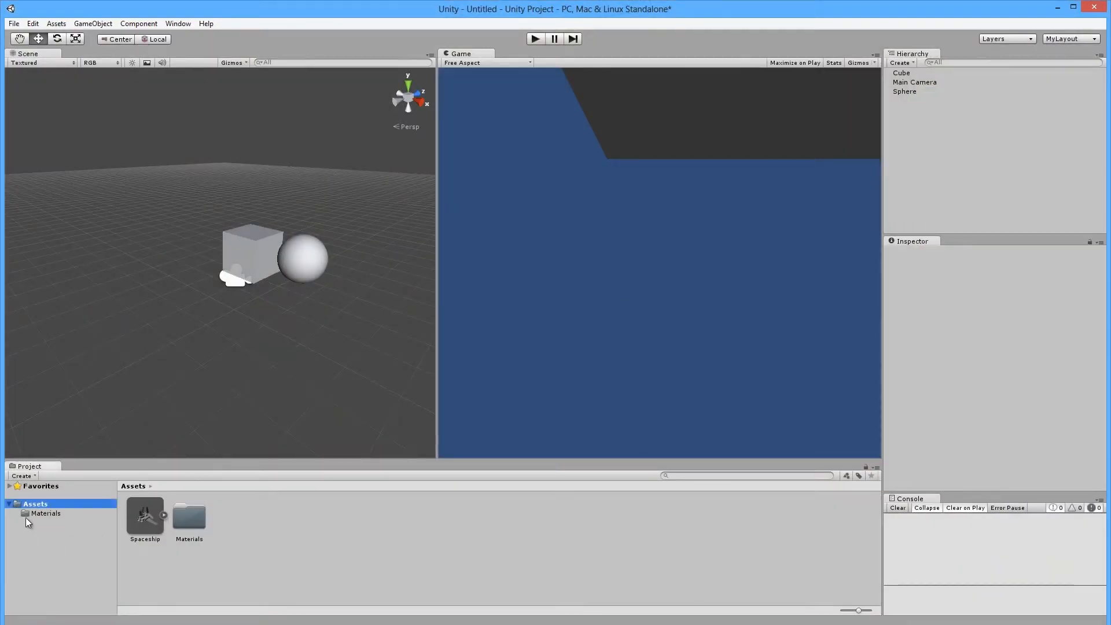
click(13, 505)
click(13, 504)
click(9, 486)
click(10, 485)
click(10, 487)
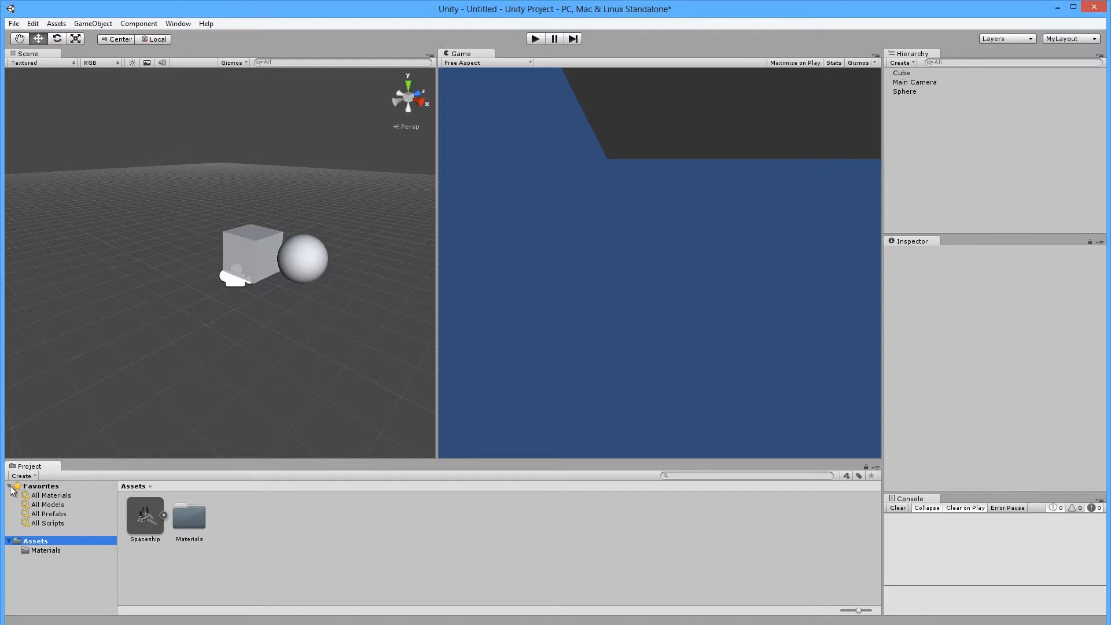
click(9, 487)
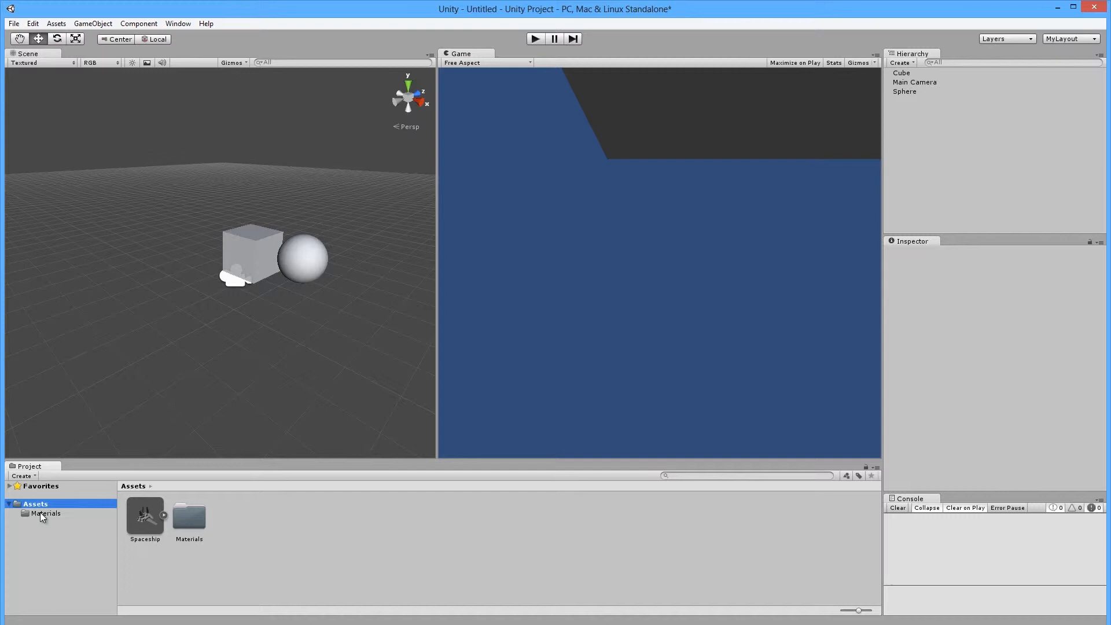
Select the Spaceship model asset to show its Import Settings in the Inspector.
click(144, 521)
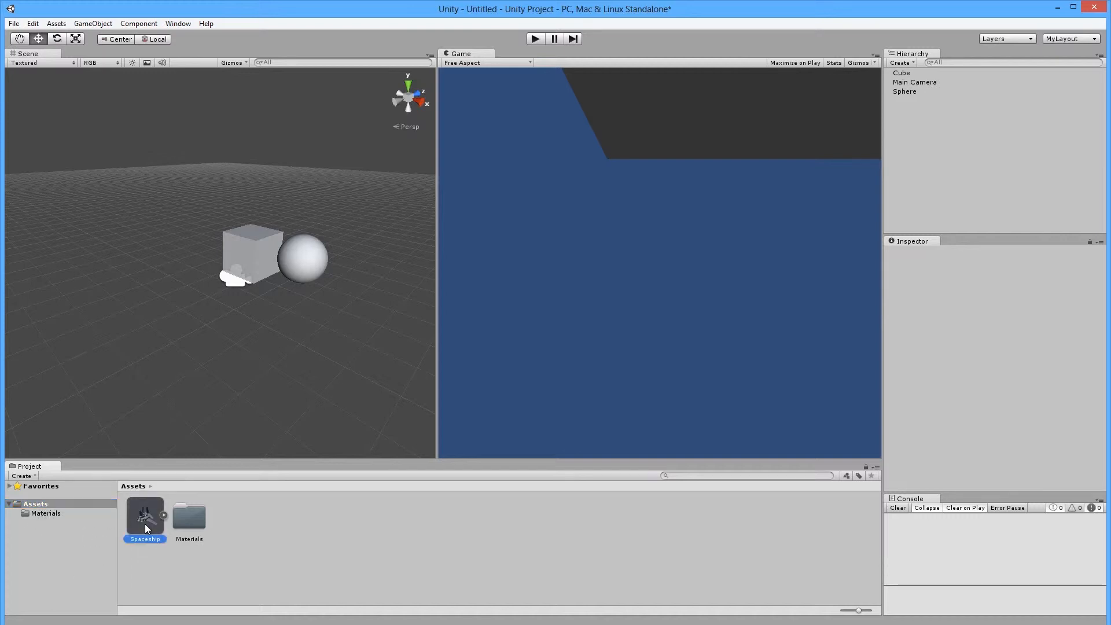
click(228, 528)
click(186, 515)
click(139, 520)
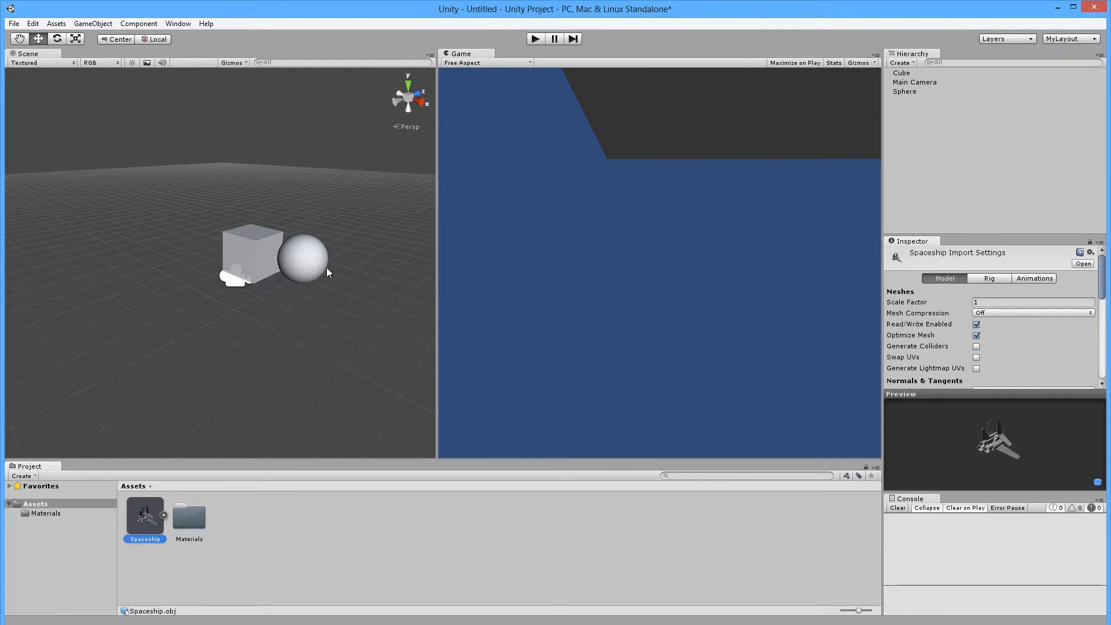
Place the Spaceship model in the scene at -3.89, 1.58, -10.15 and zoom around it.
drag(144, 523, 147, 227)
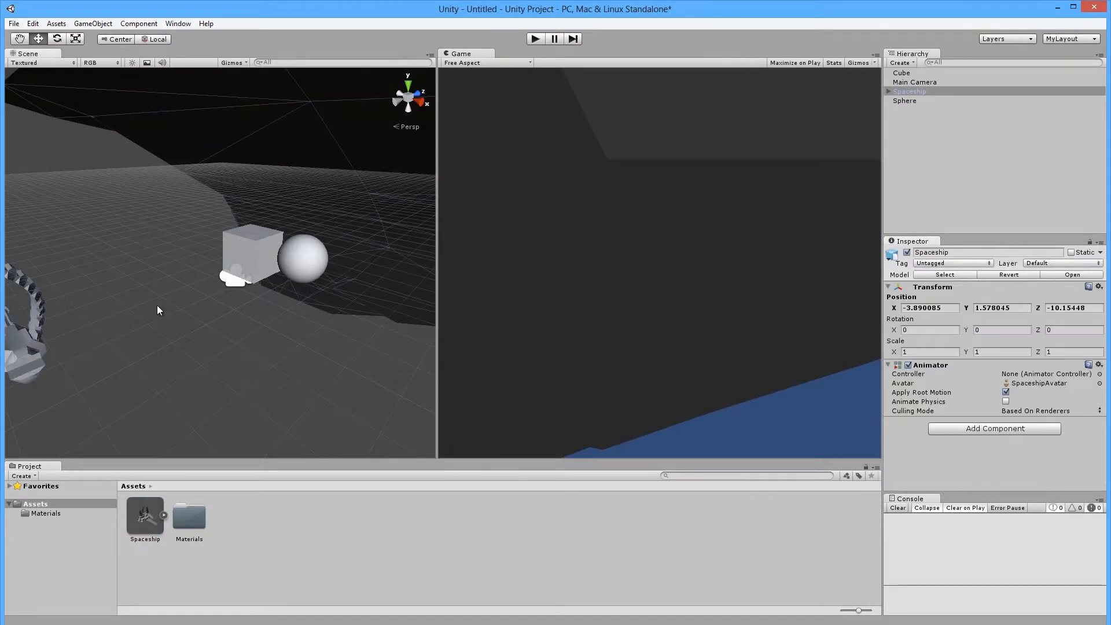
scroll(195, 310, down, 3)
scroll(226, 251, up, 4)
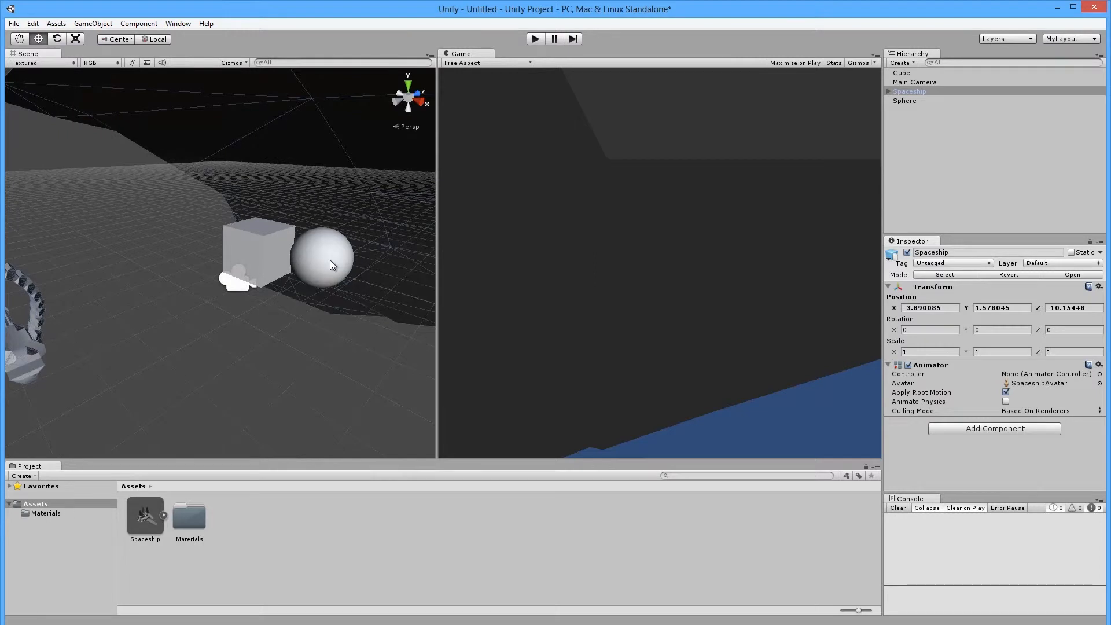
scroll(132, 227, down, 8)
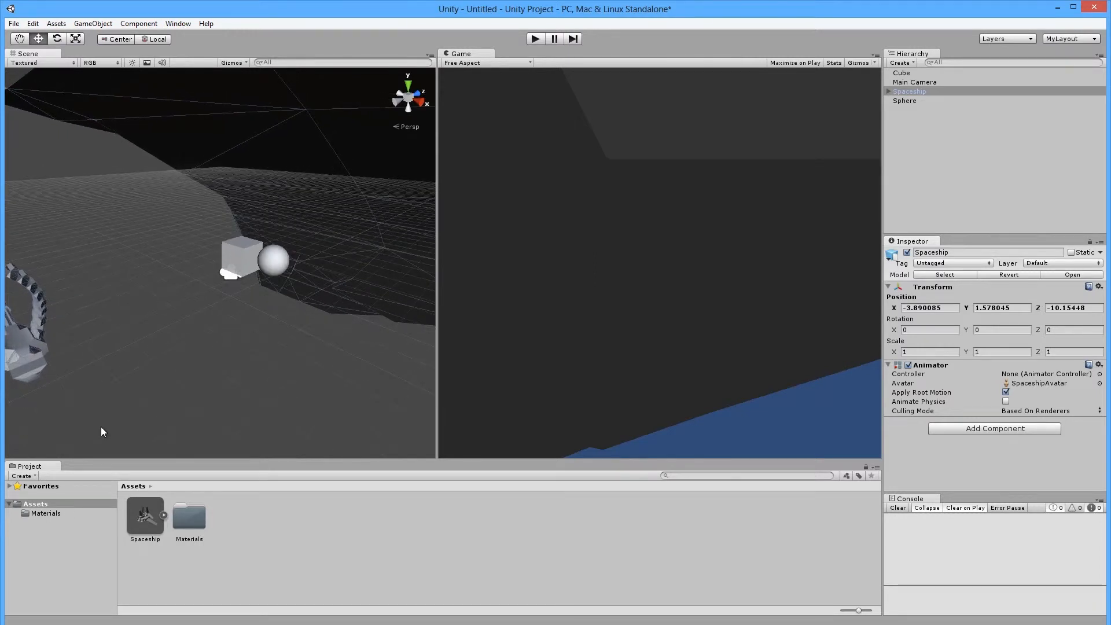
scroll(184, 263, up, 10)
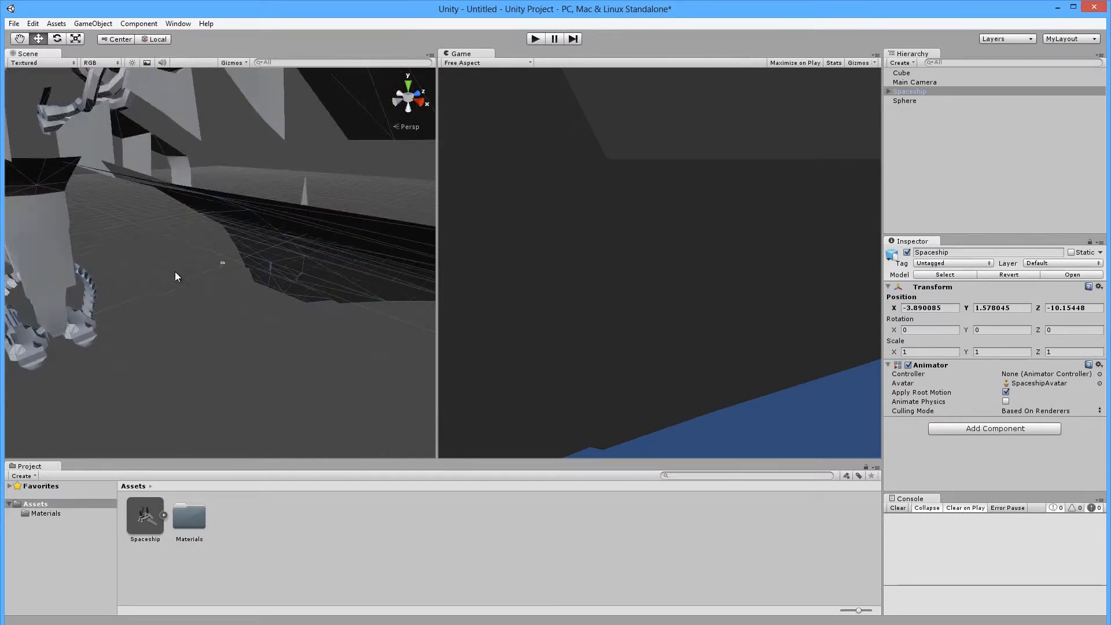
scroll(180, 248, down, 5)
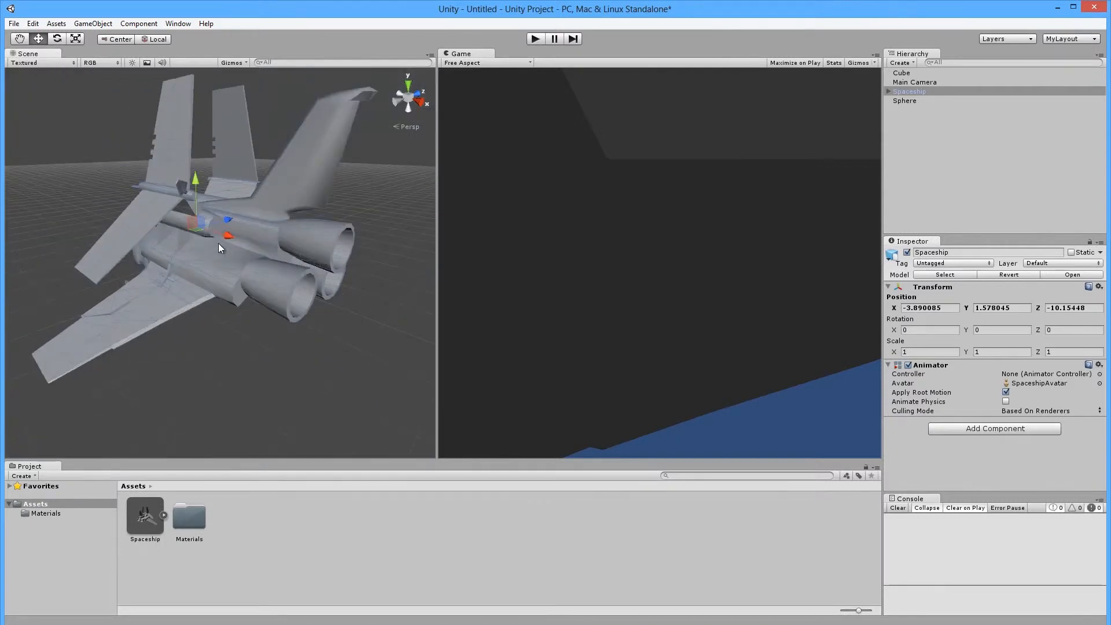
key(alt)
alt+drag(125, 244, 957, 116)
scroll(224, 246, up, 10)
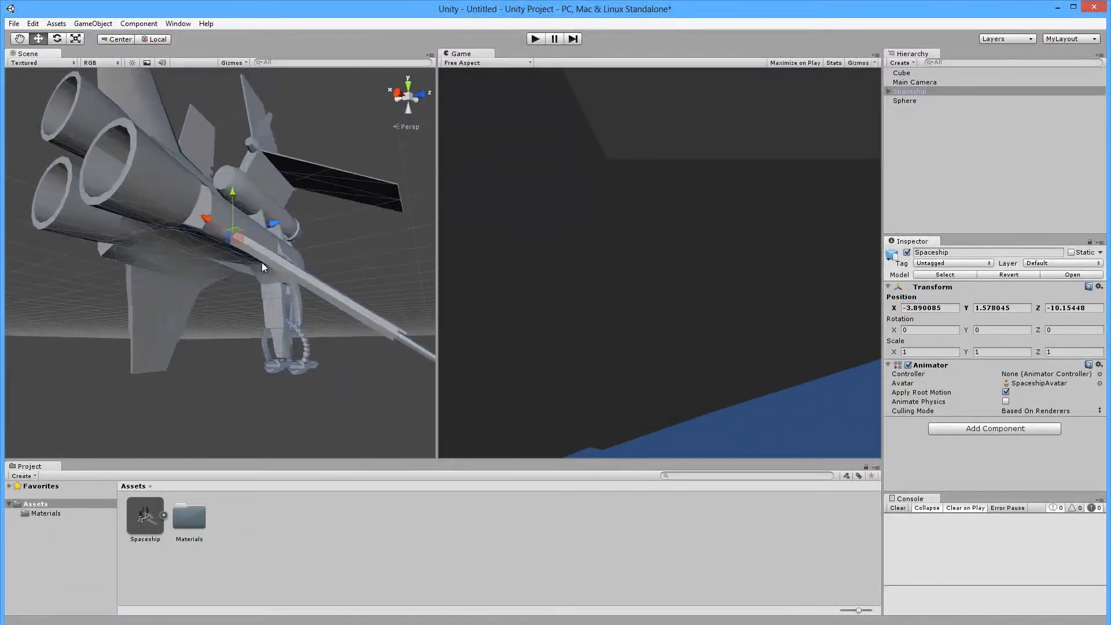
scroll(205, 246, down, 10)
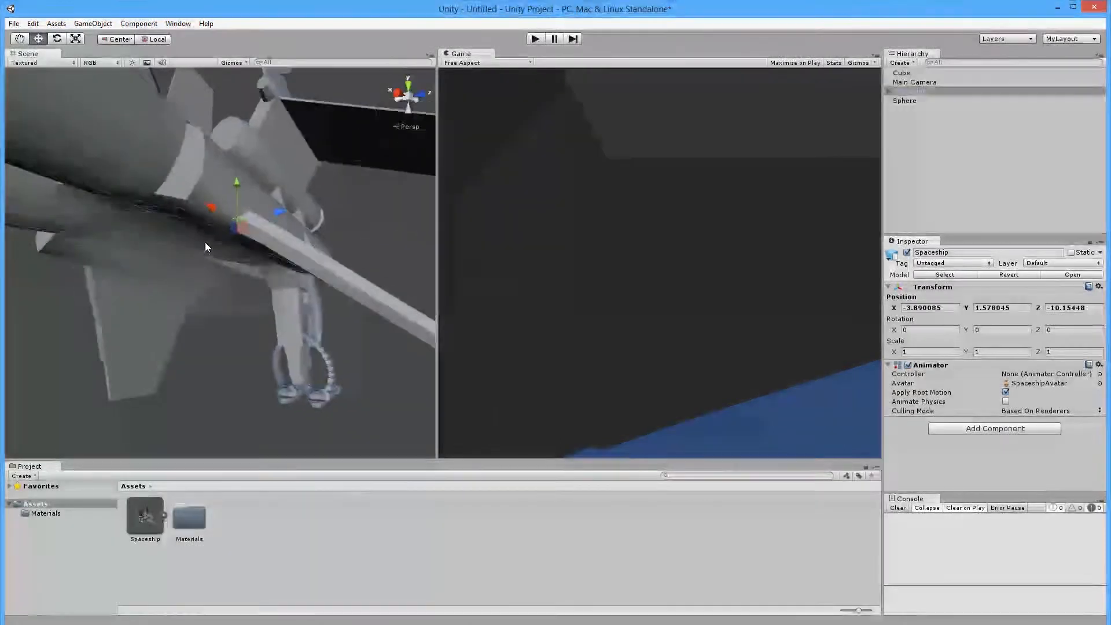
alt+drag(227, 221, 219, 252)
scroll(221, 263, up, 10)
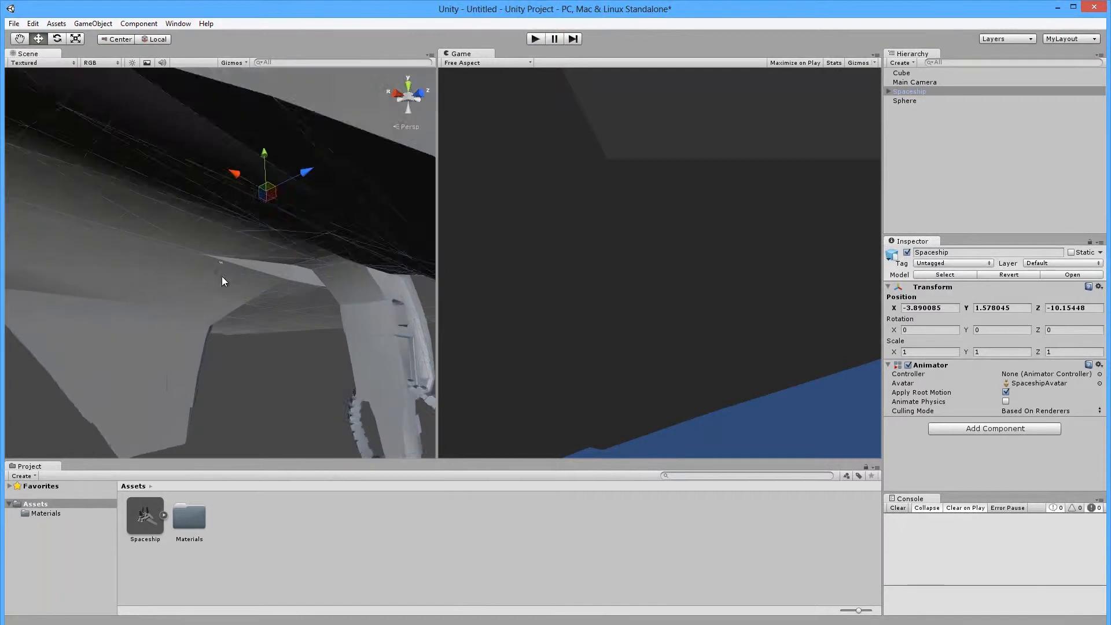
scroll(231, 265, up, 10)
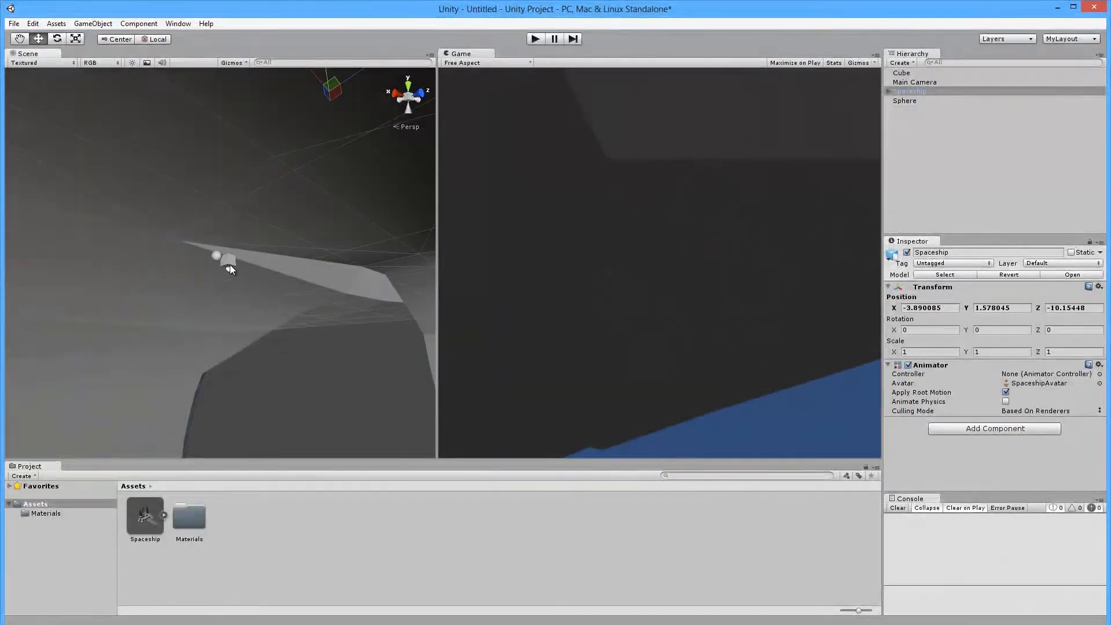
scroll(241, 265, up, 2)
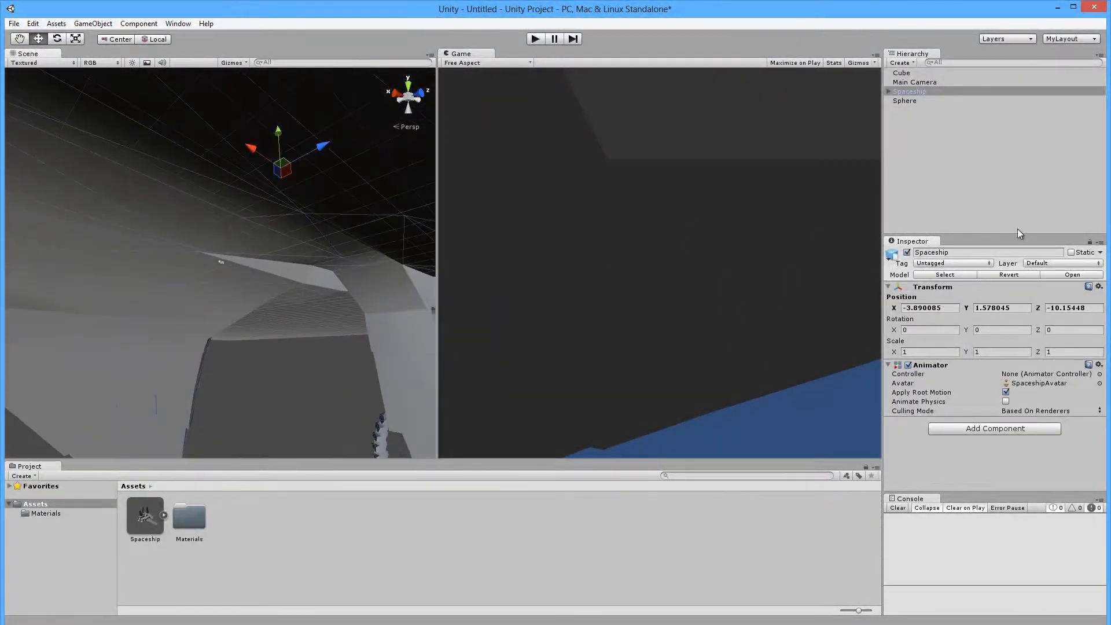
Select the DrawCall_0061 mesh and scale it to 0.1 on X, Y and Z.
click(301, 202)
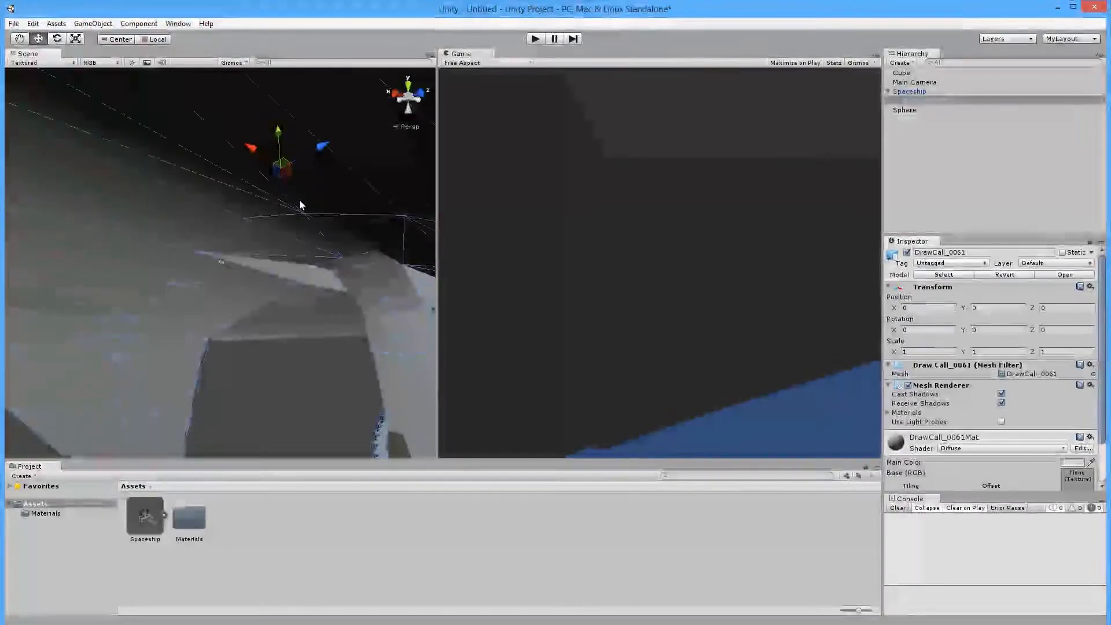
click(911, 351)
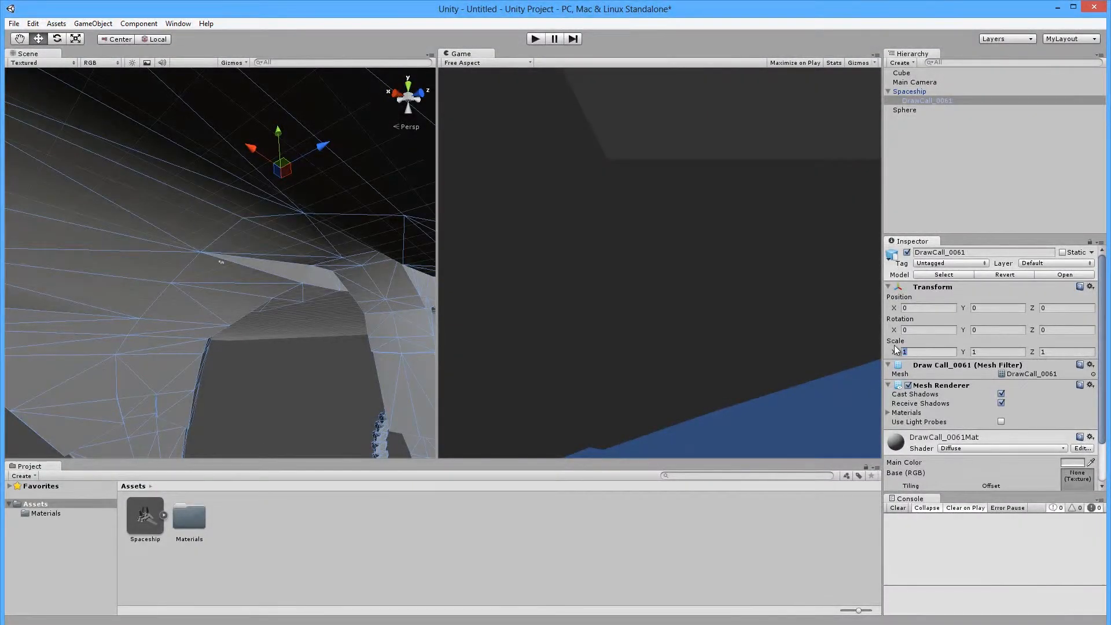
text(0.5)
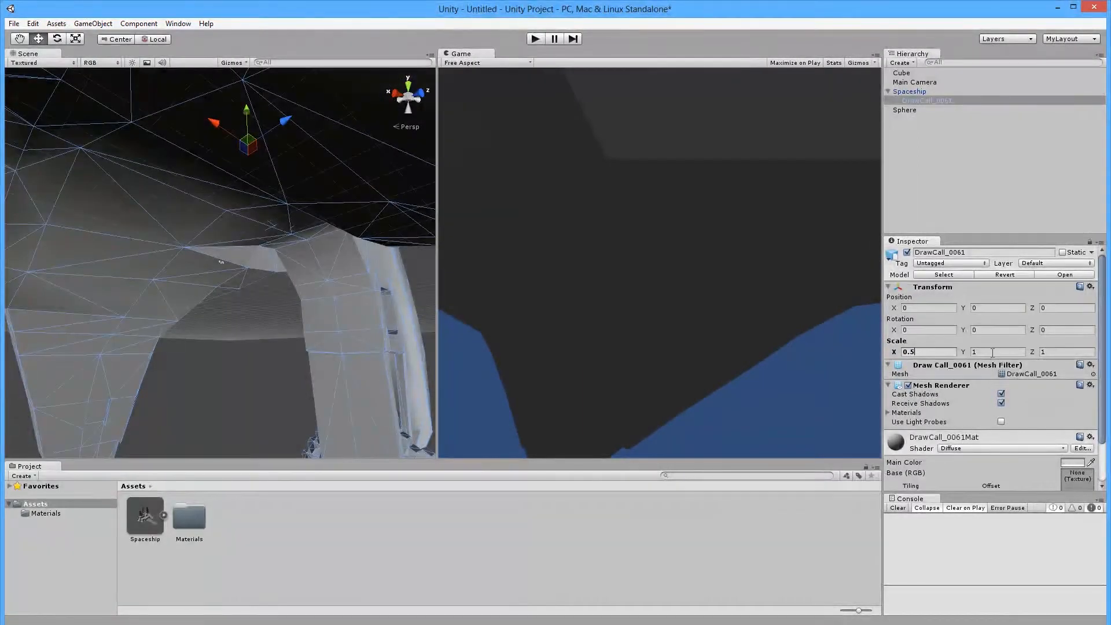
key(BackSpace)
text(1)
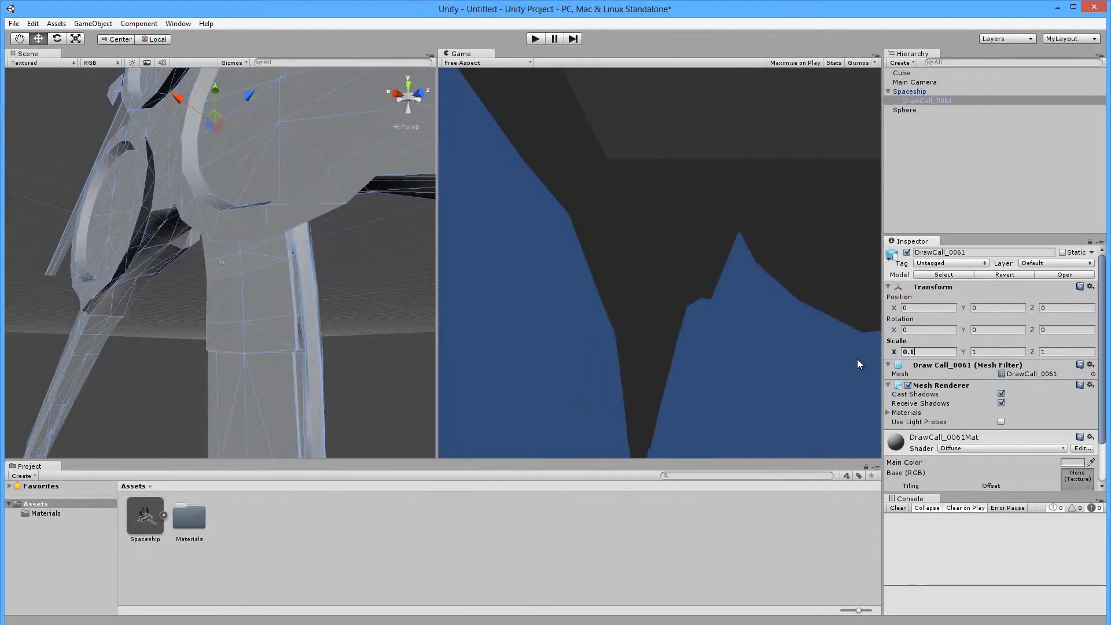
key(Tab)
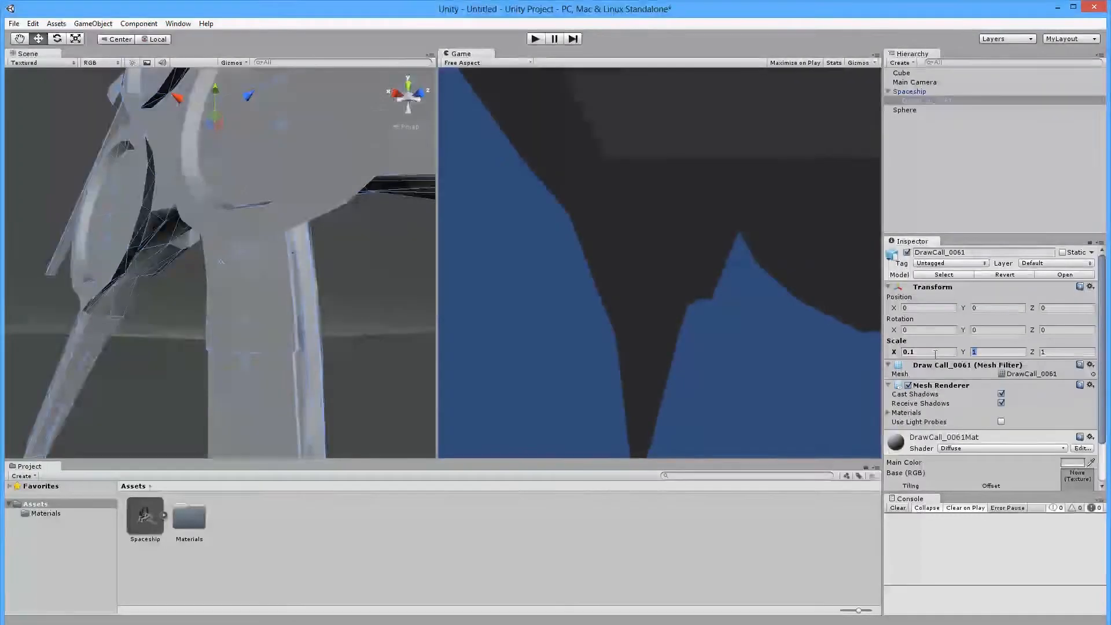
text(0.1)
key(Tab)
text(0.1)
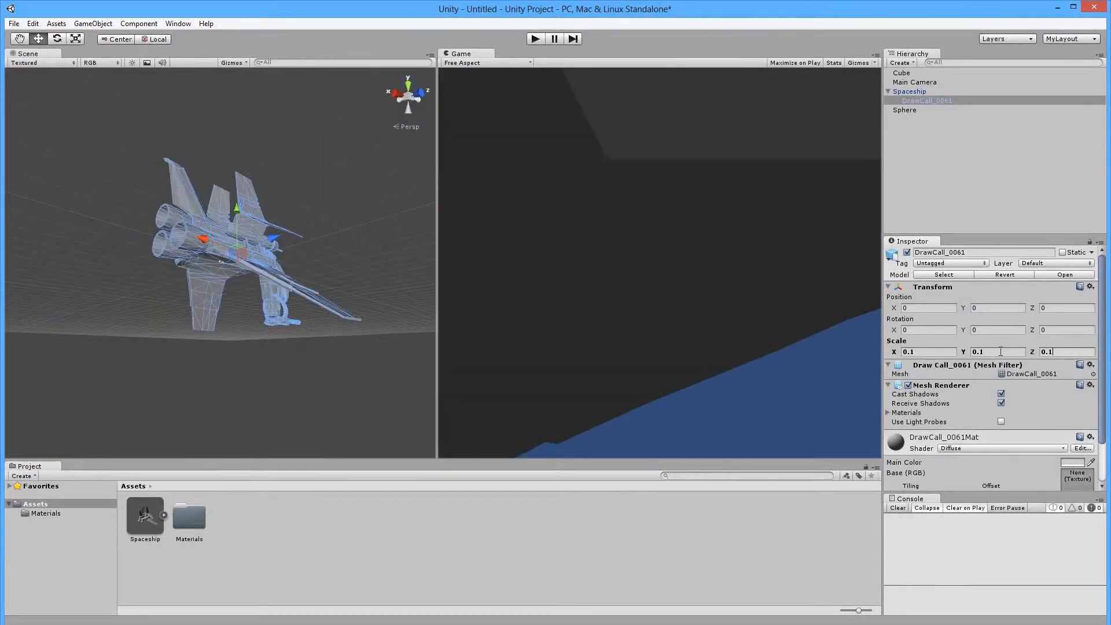
scroll(229, 325, up, 5)
alt+drag(223, 342, 154, 340)
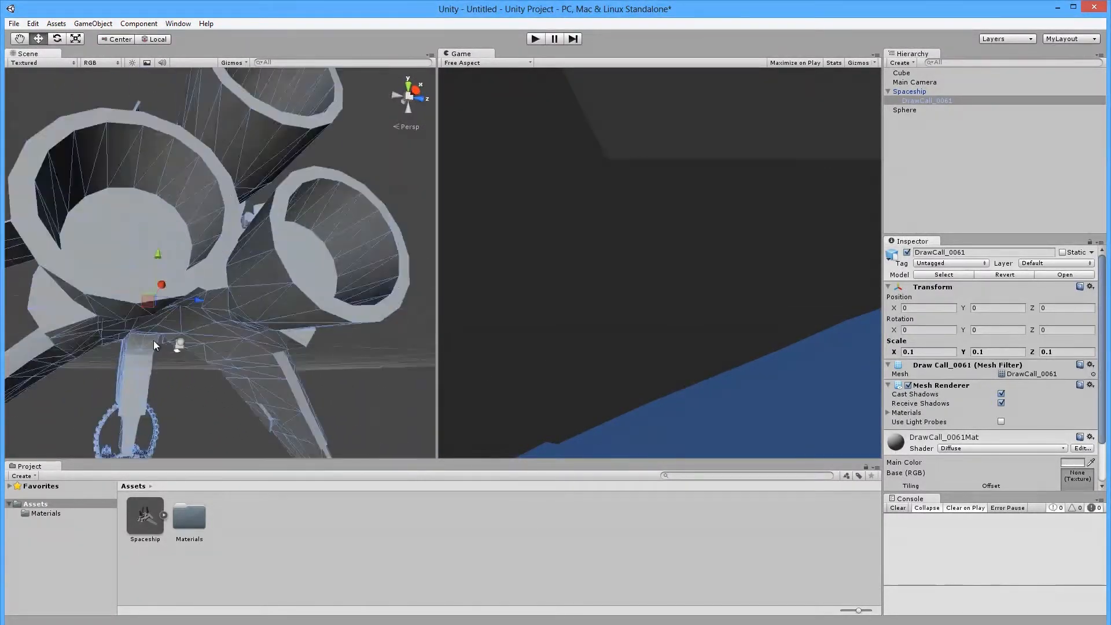
scroll(154, 340, up, 5)
Reduce the mesh's X, Y and Z scale further to 0.05.
click(915, 352)
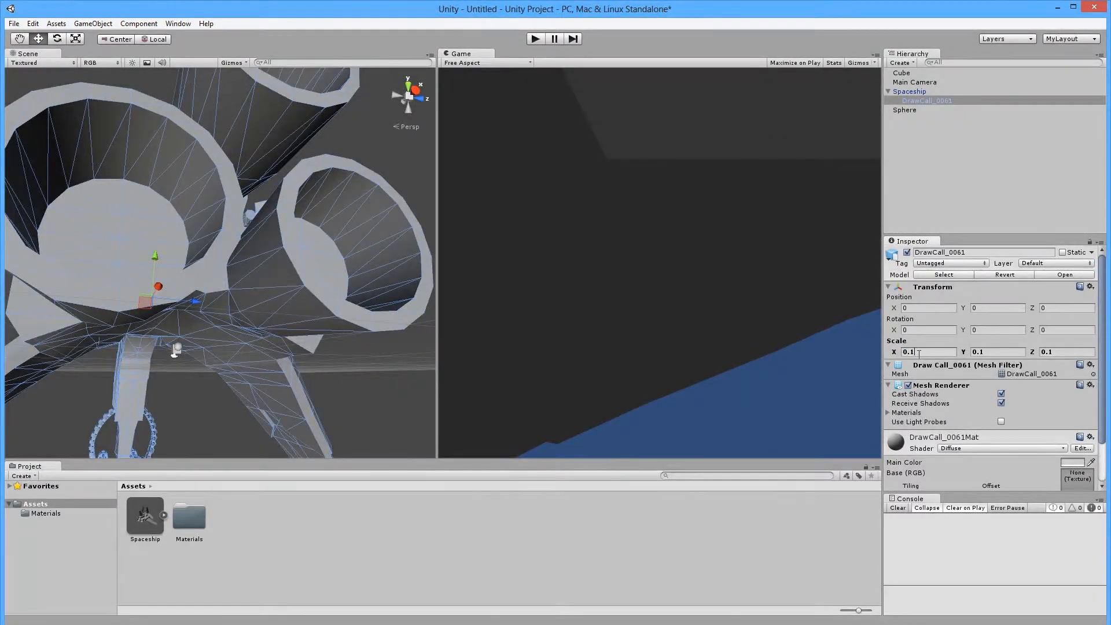
key(BackSpace)
text(05)
click(998, 352)
text(0.05)
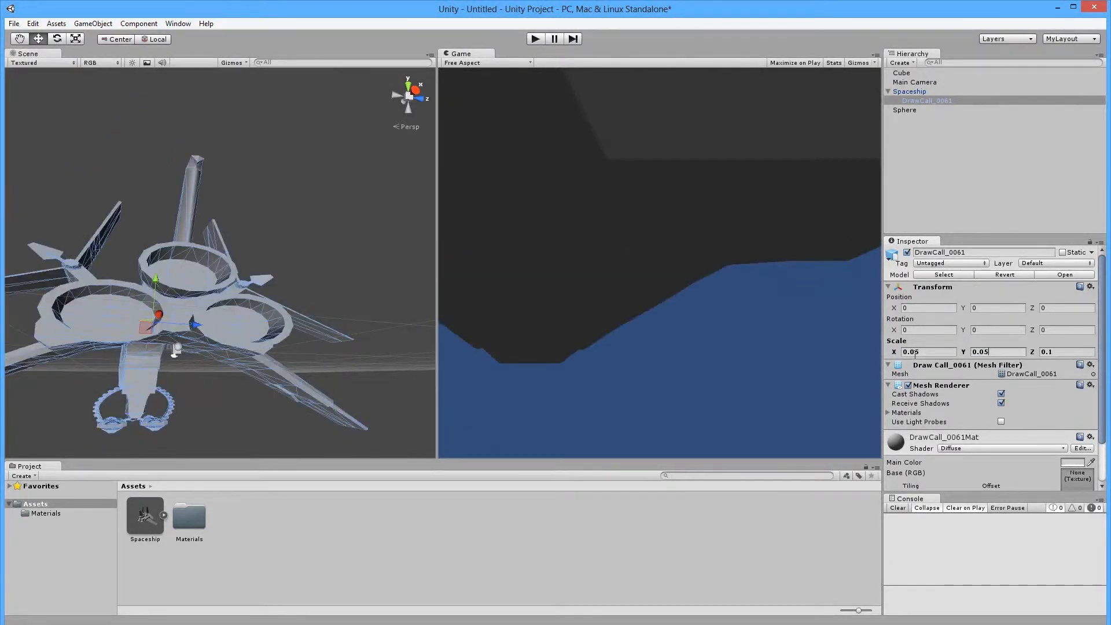
click(1058, 352)
text(0.05)
alt+drag(204, 379, 173, 382)
Delete the Cube from the scene, undoing once before deleting it again.
scroll(226, 309, up, 5)
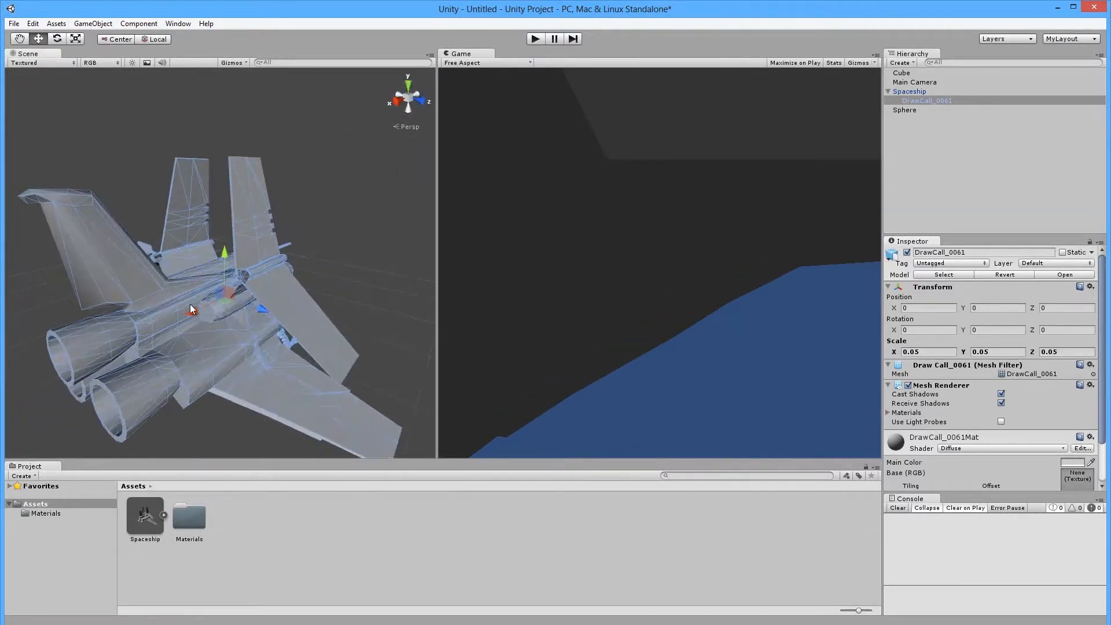
alt+drag(197, 321, 233, 280)
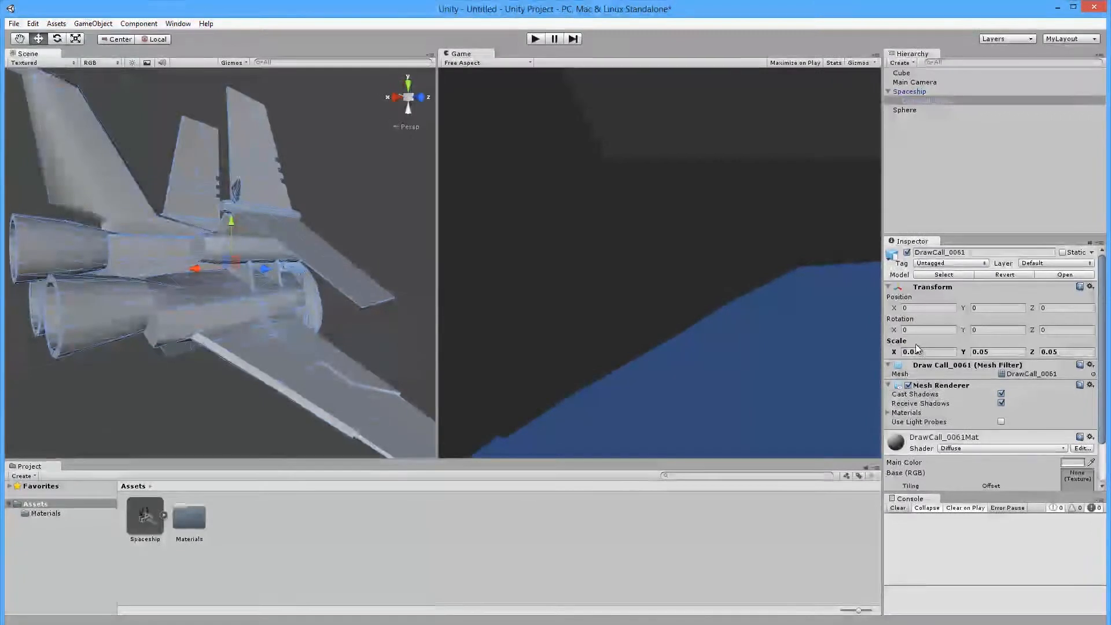
alt+drag(405, 294, 486, 234)
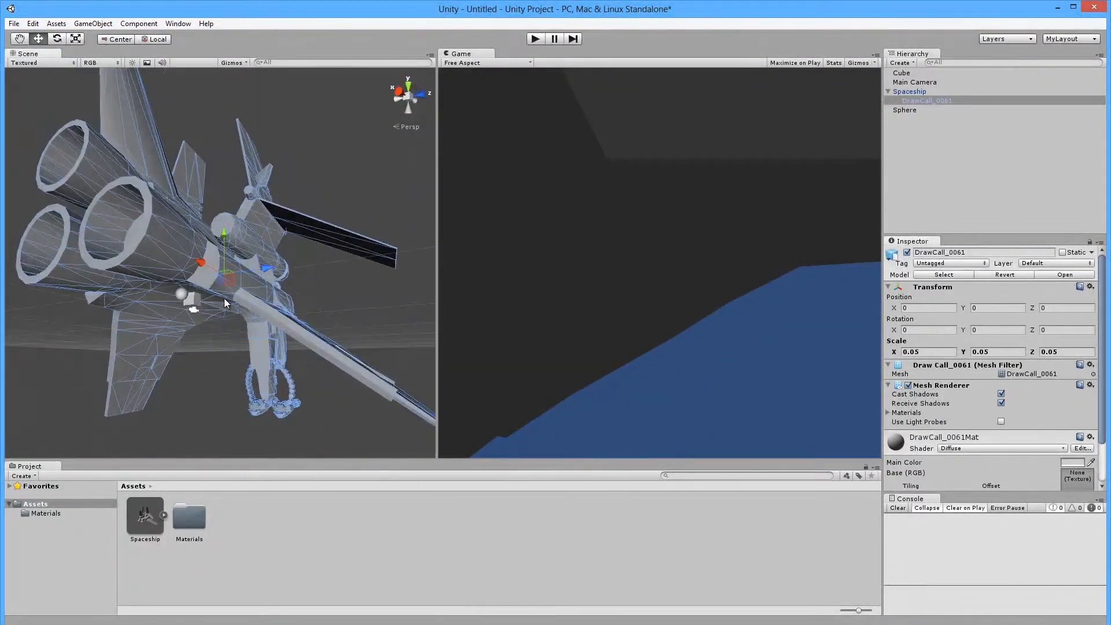
scroll(186, 314, up, 5)
click(172, 329)
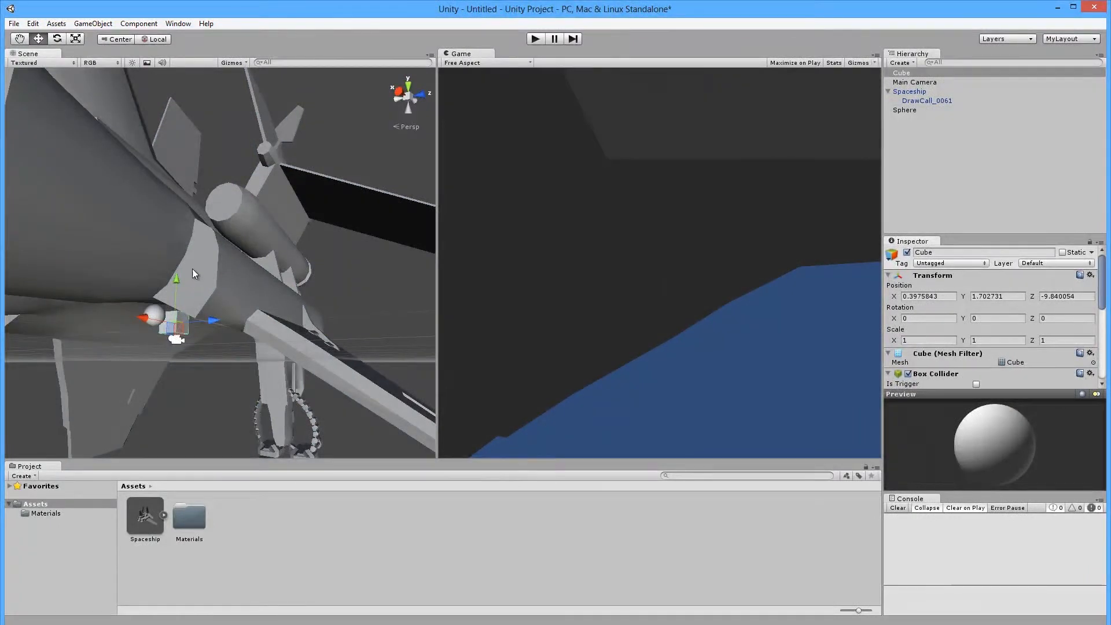
key(Delete)
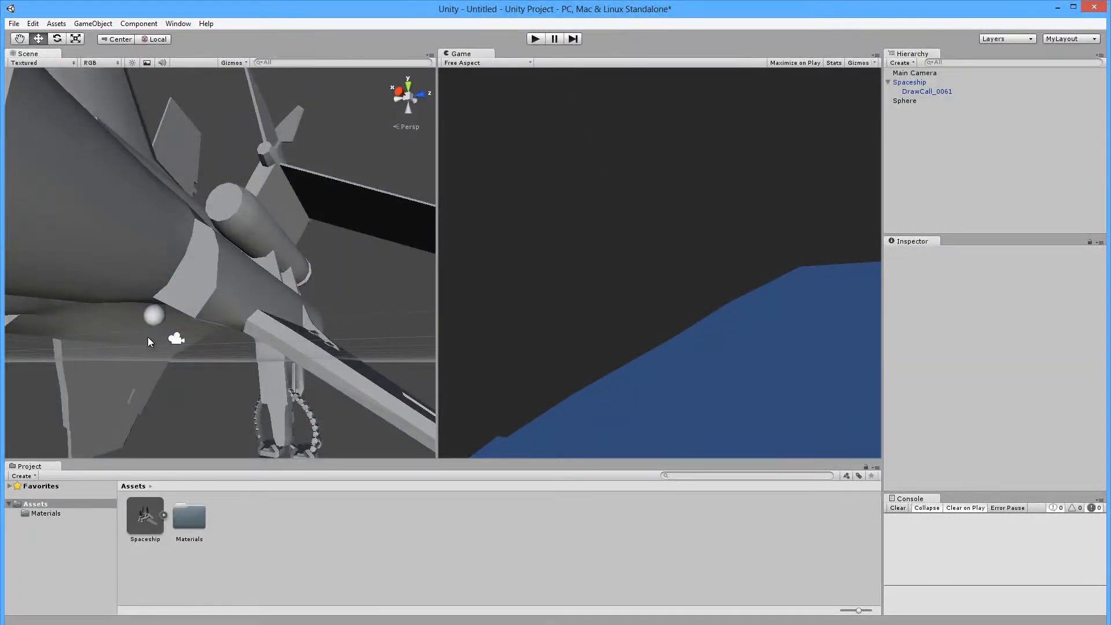
key(ctrl+z)
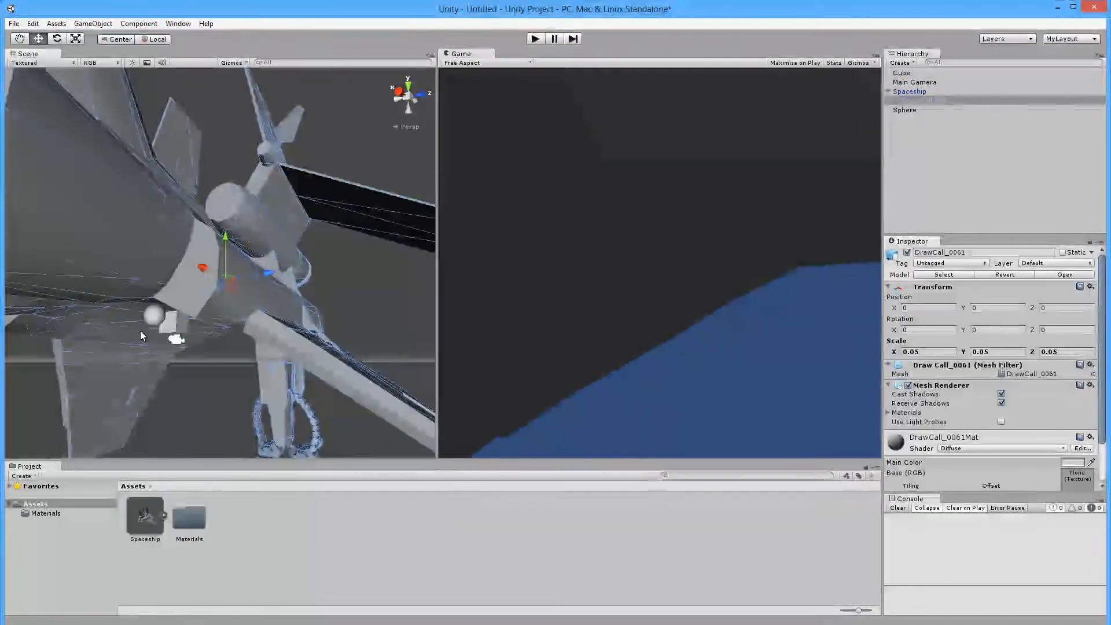
key(Delete)
Delete the Sphere, then select the ship mesh and the Main Camera.
click(152, 314)
key(Delete)
scroll(227, 329, down, 5)
alt+drag(307, 280, 185, 301)
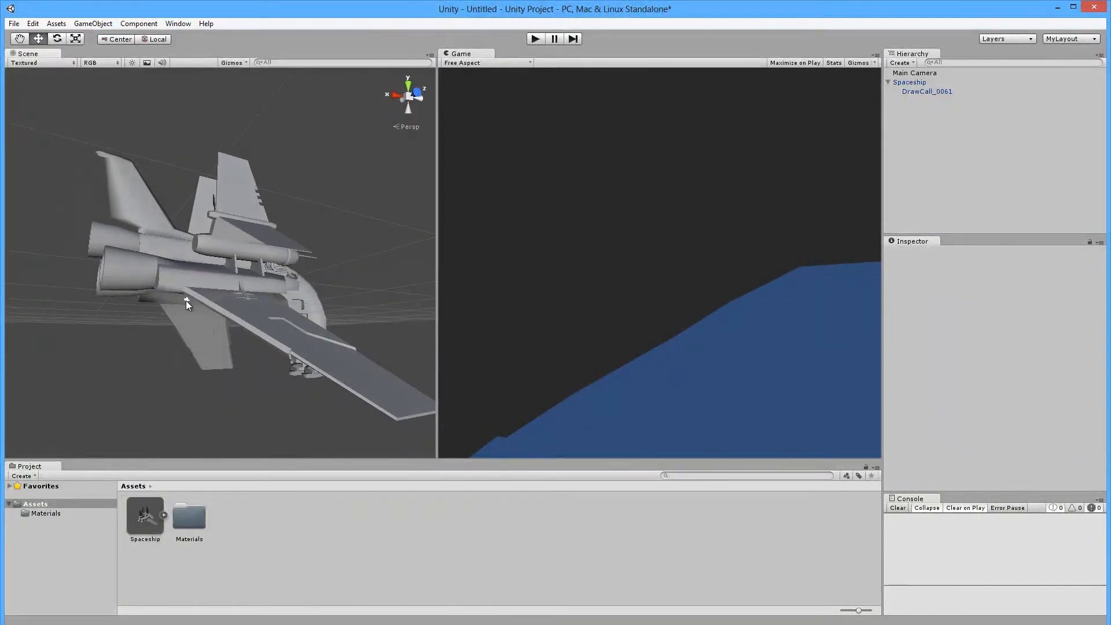
click(186, 300)
scroll(185, 310, up, 5)
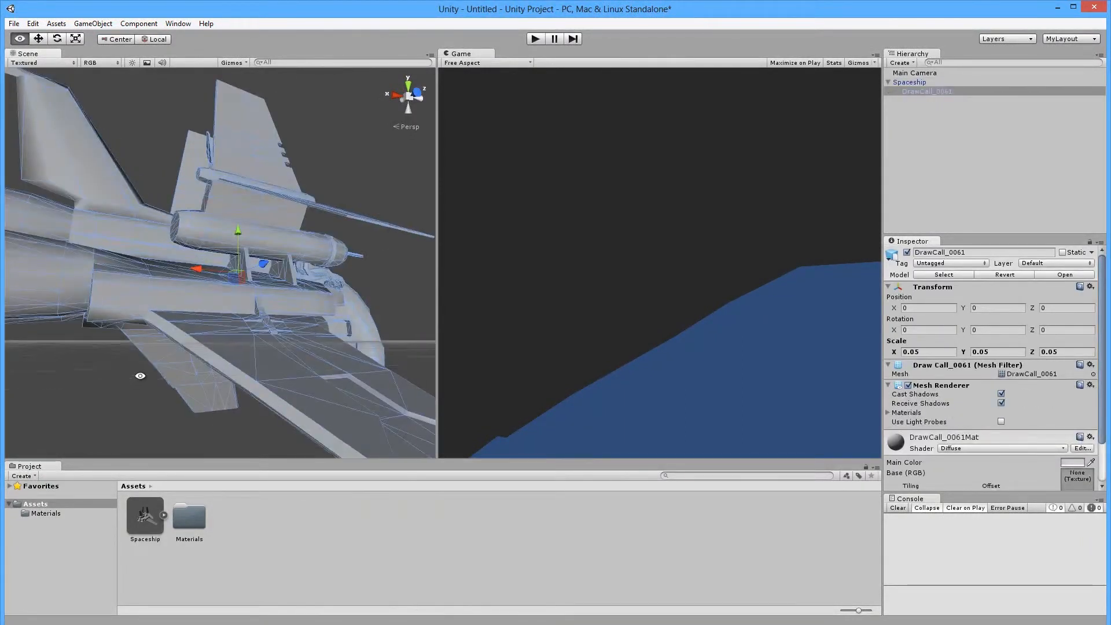
alt+drag(180, 316, 157, 314)
click(163, 320)
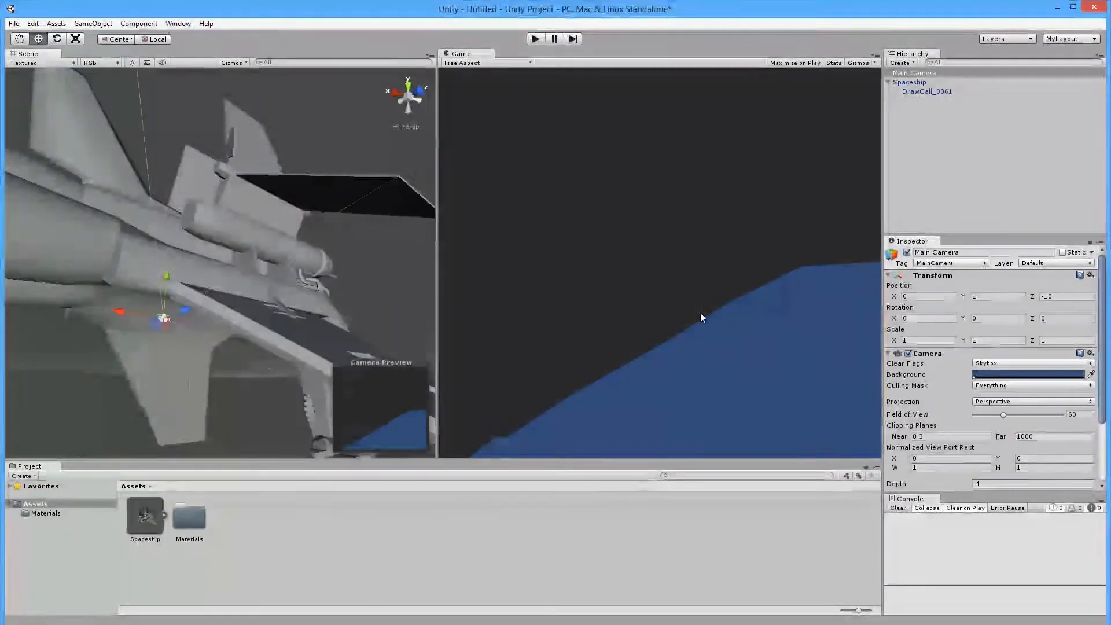
Change the Game view from Free Aspect to Standalone (1024x768).
scroll(160, 330, down, 4)
alt+drag(227, 345, 495, 253)
scroll(152, 341, down, 10)
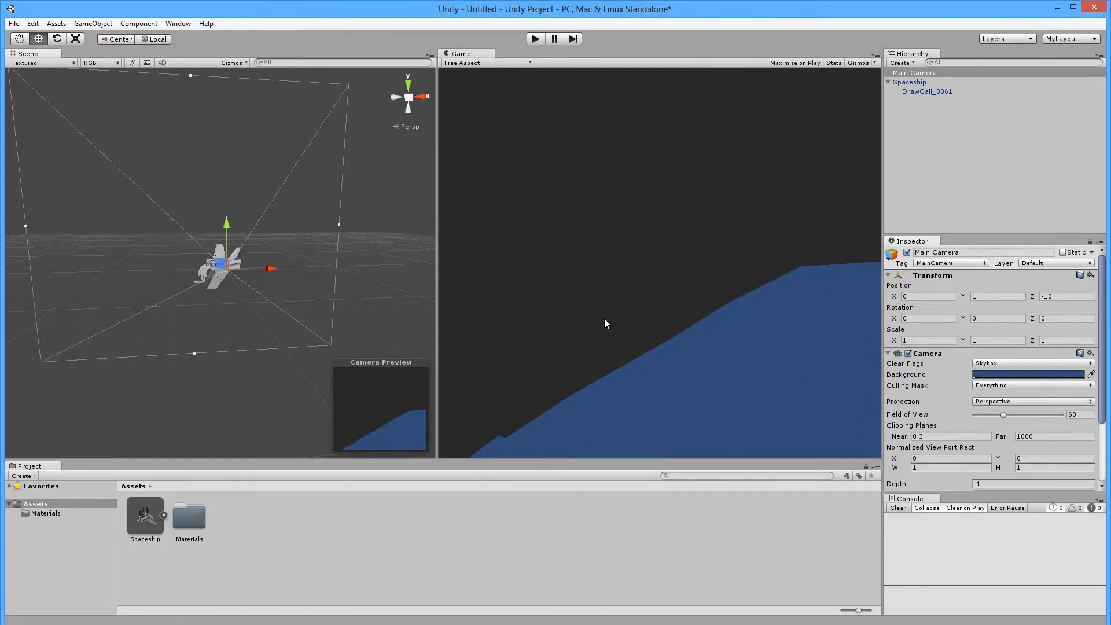
click(460, 62)
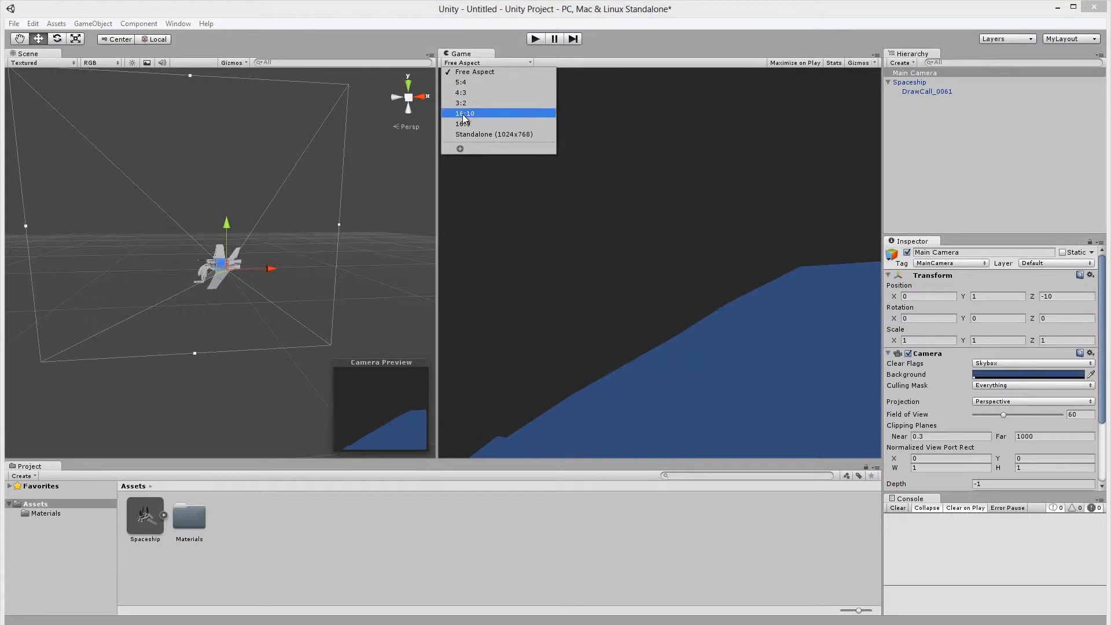
click(495, 135)
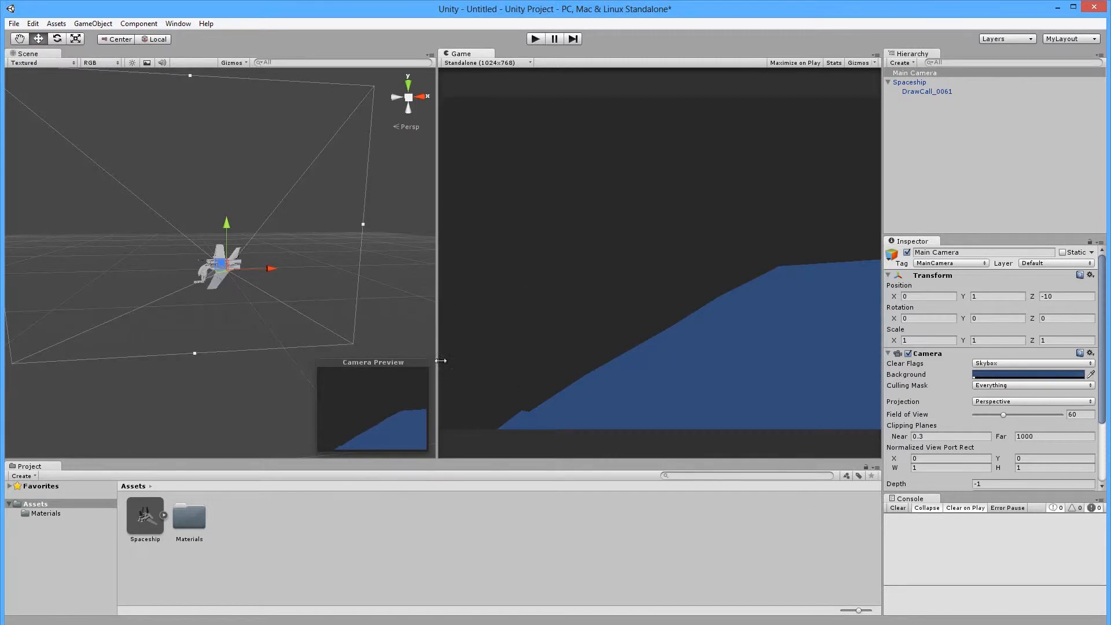
Drag the Main Camera back along Z to -201.5266 so the spaceship fits the Game view.
scroll(245, 269, down, 5)
alt+drag(297, 287, 148, 347)
scroll(220, 276, down, 5)
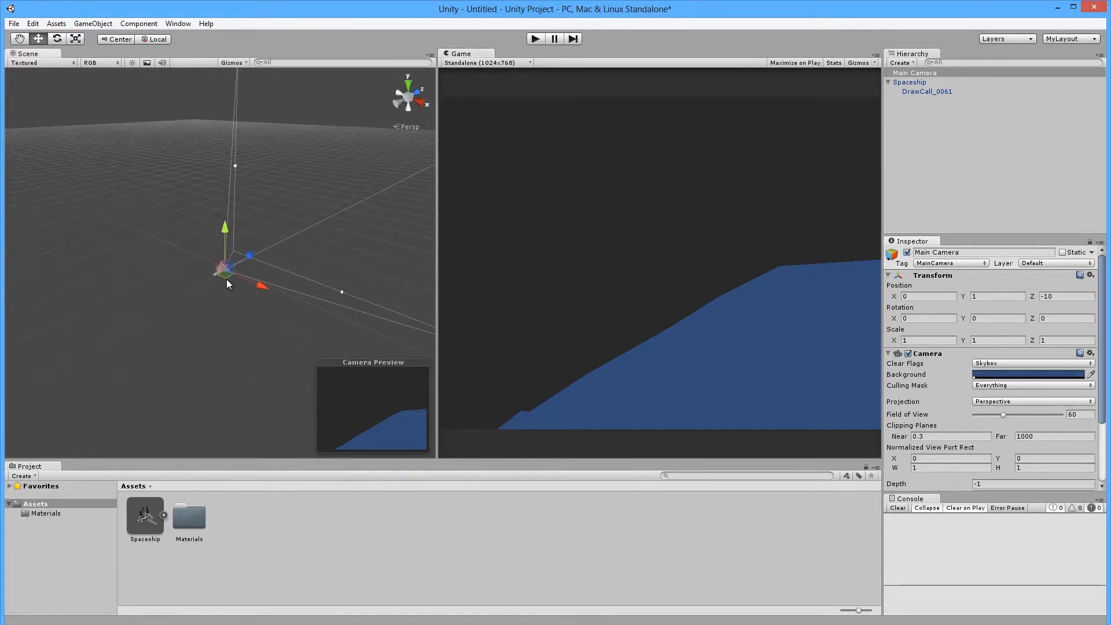
drag(248, 256, 218, 269)
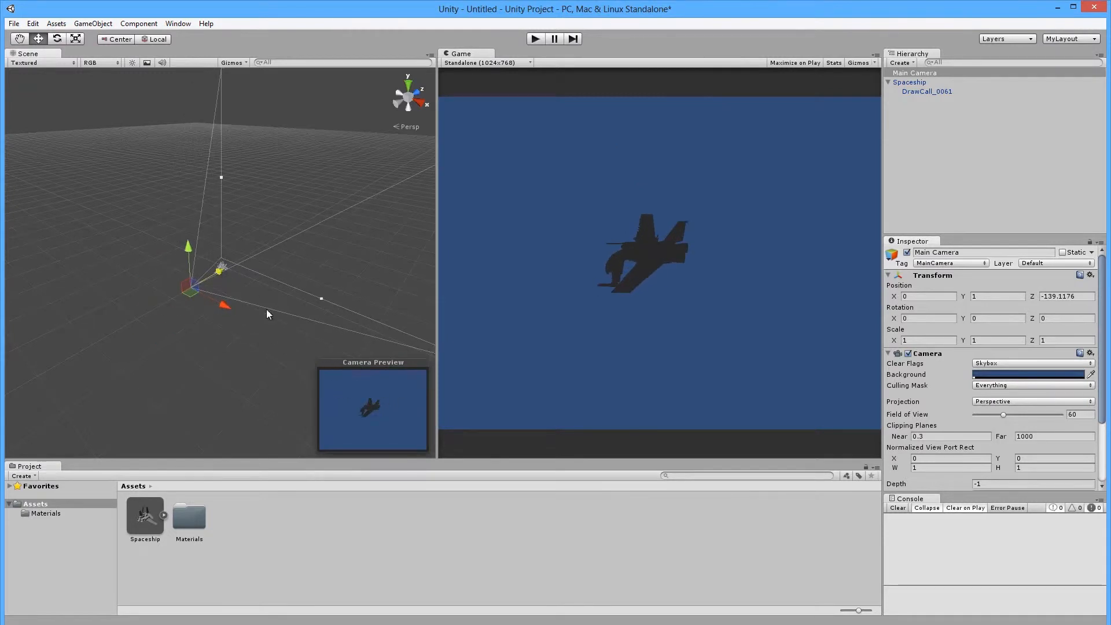
drag(435, 316, 744, 347)
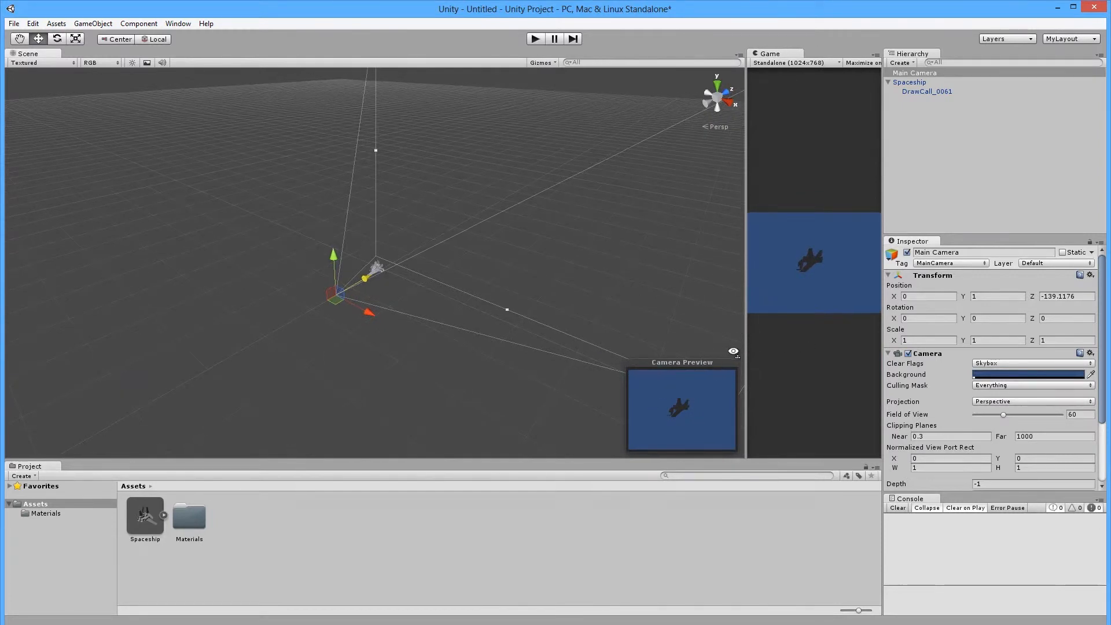
drag(746, 351, 467, 329)
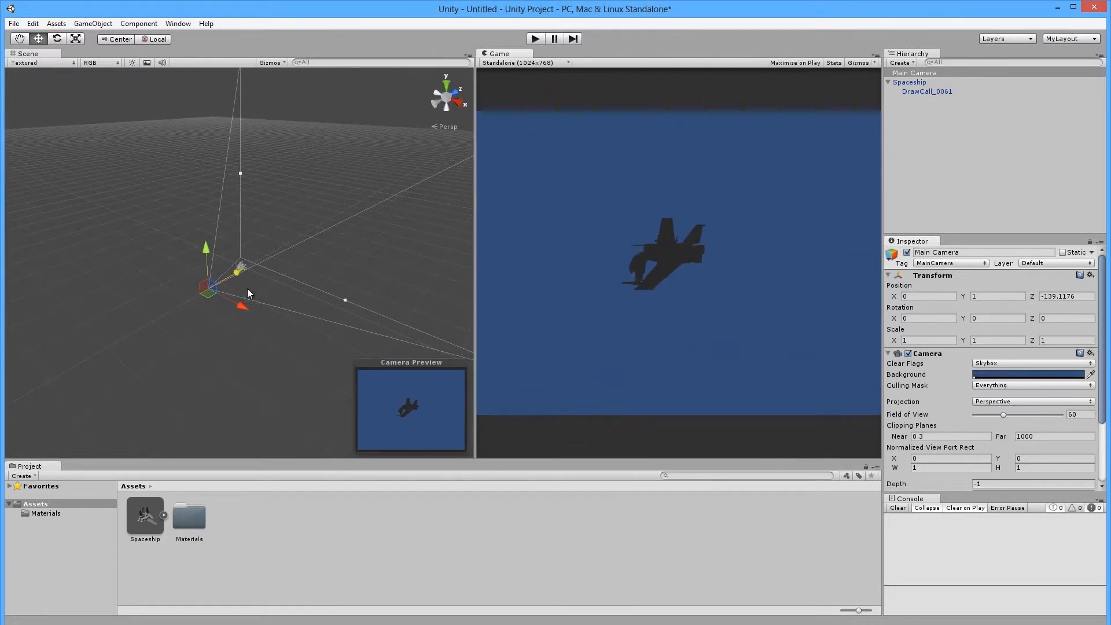
alt+drag(248, 293, 452, 334)
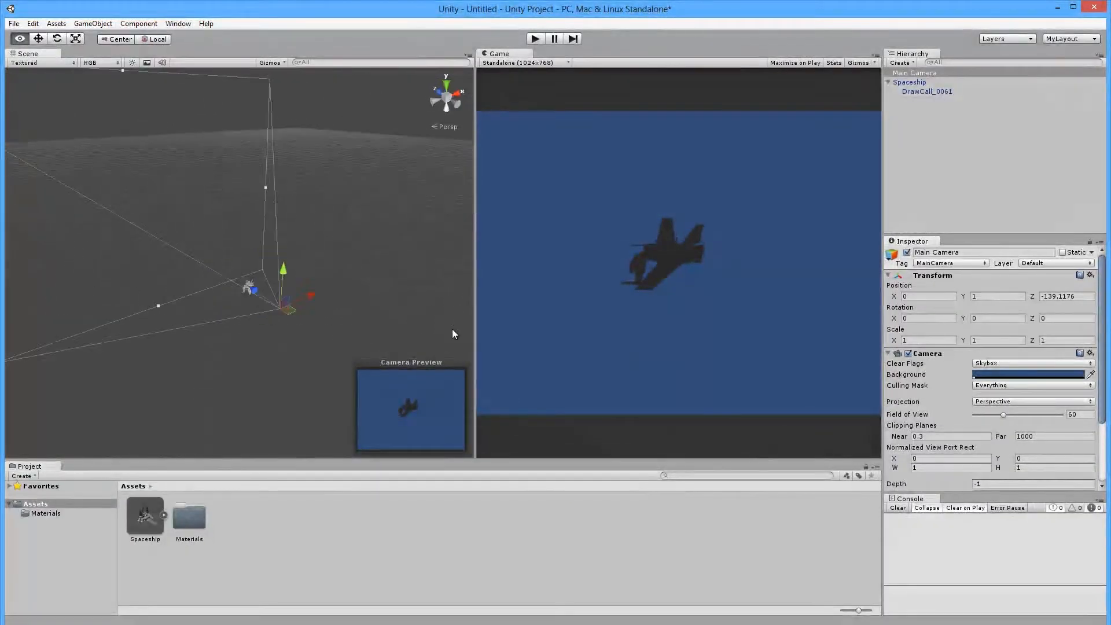
drag(252, 289, 300, 290)
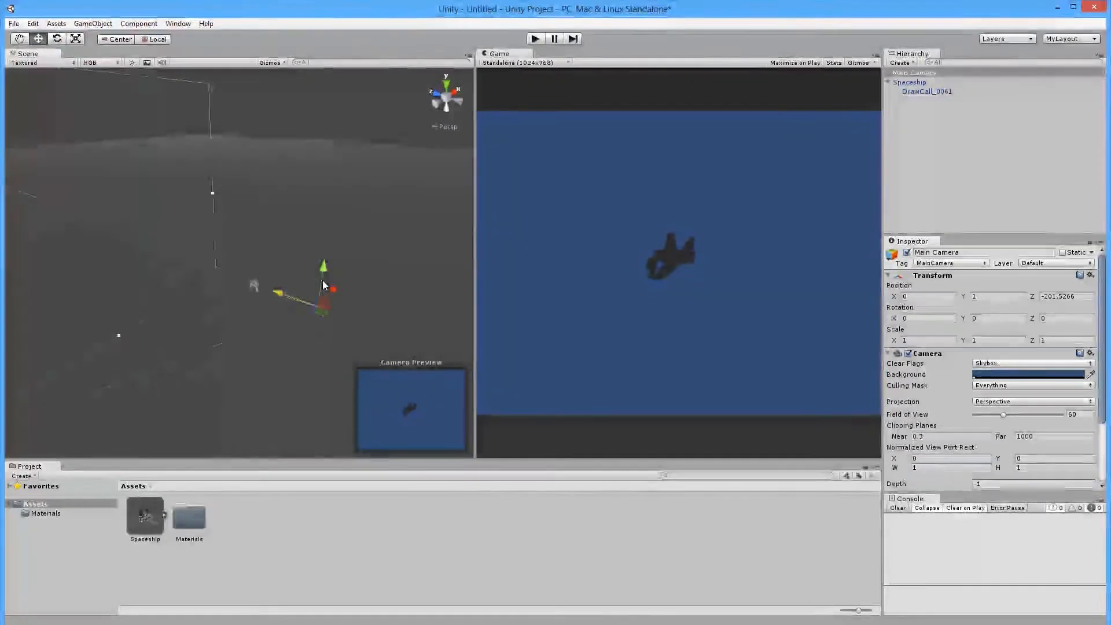
key(alt)
alt+drag(313, 282, 779, 277)
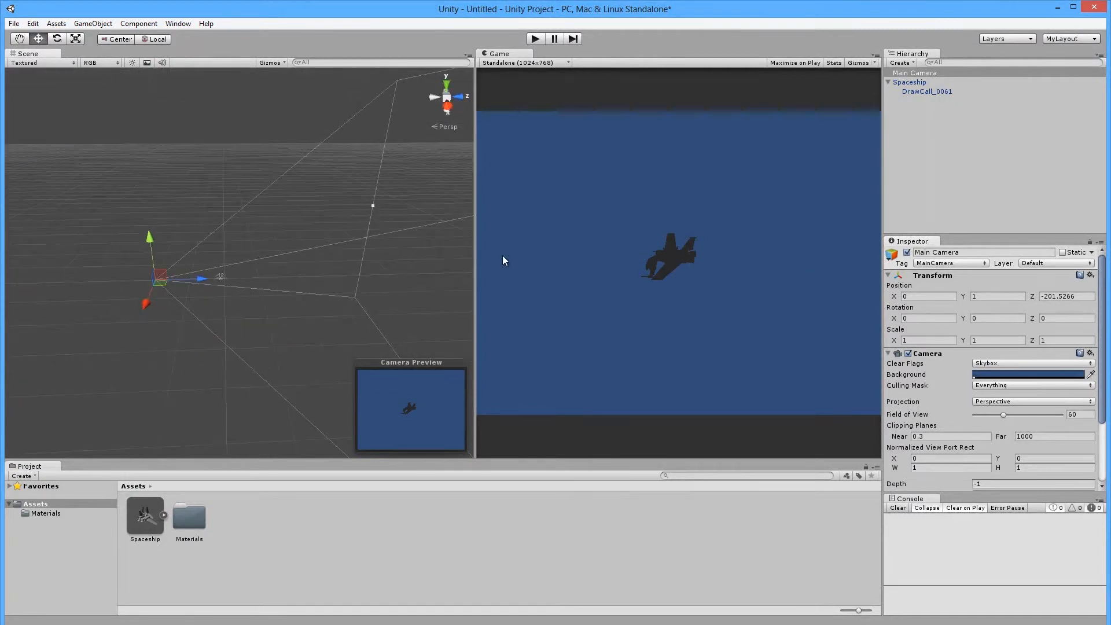
click(994, 400)
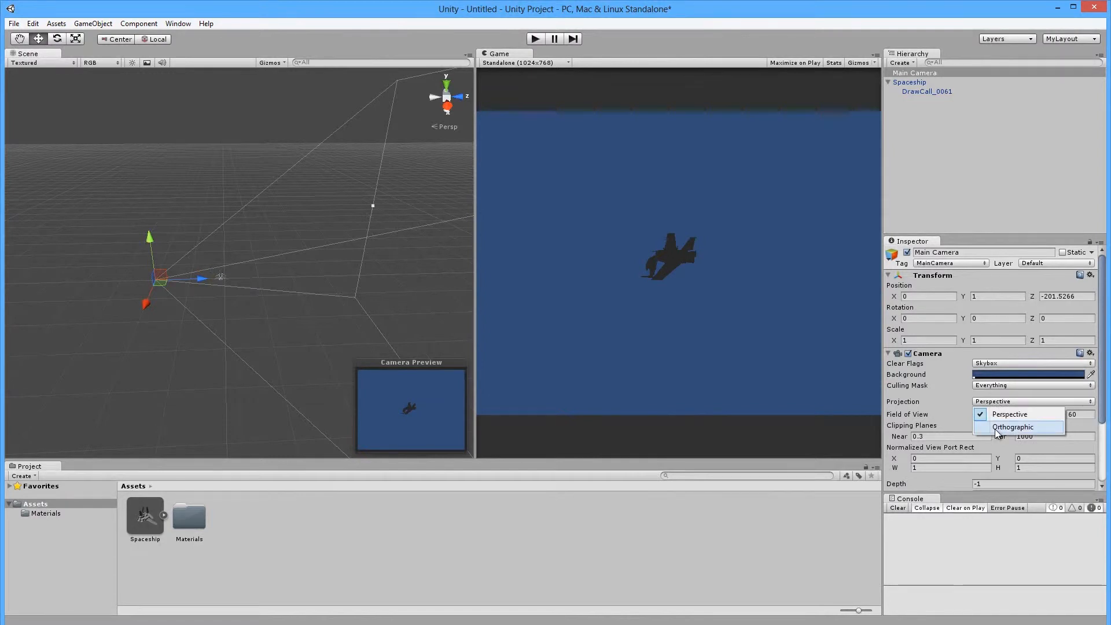
click(997, 429)
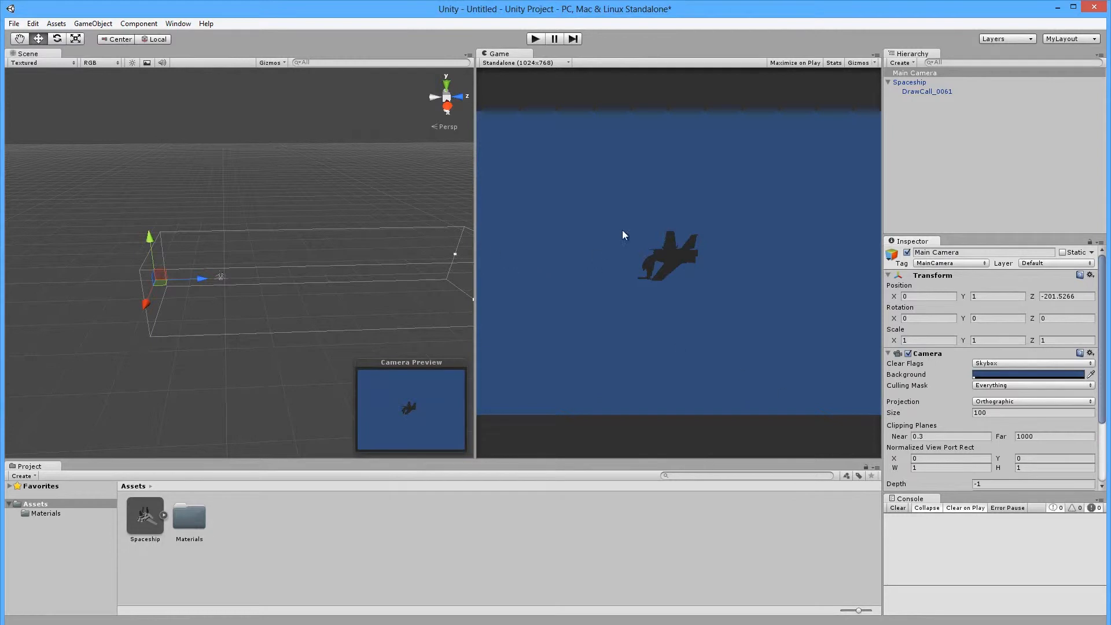
click(1017, 402)
click(1006, 412)
alt+drag(176, 295, 718, 287)
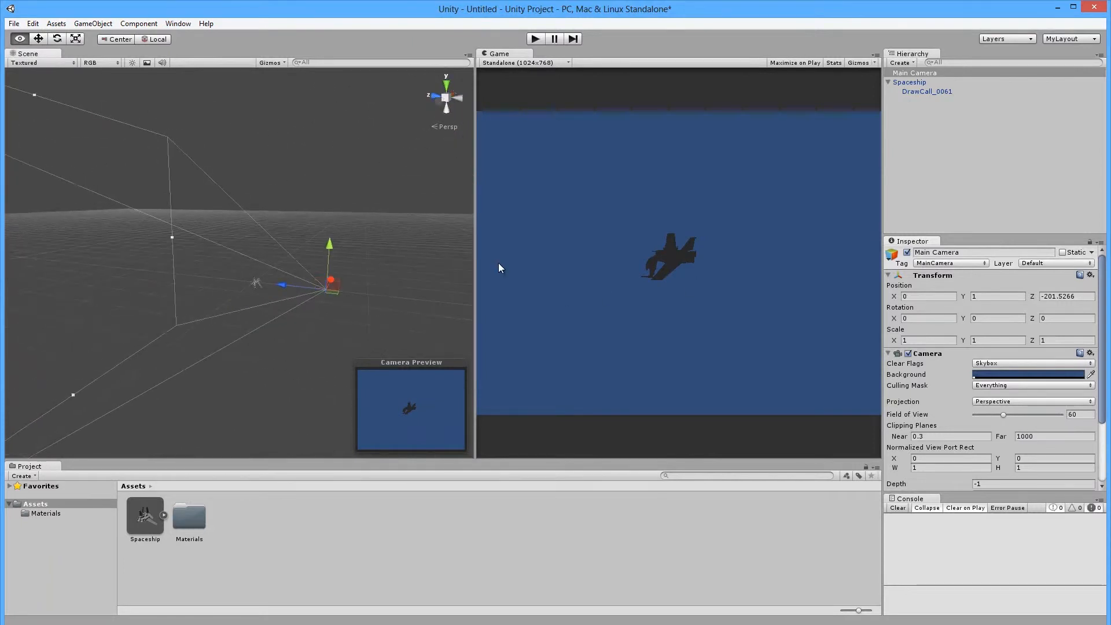
Move the Main Camera to X -145.2, Z -212.5 and turn it to Y rotation 33.36.
alt+drag(396, 307, 239, 368)
key(e)
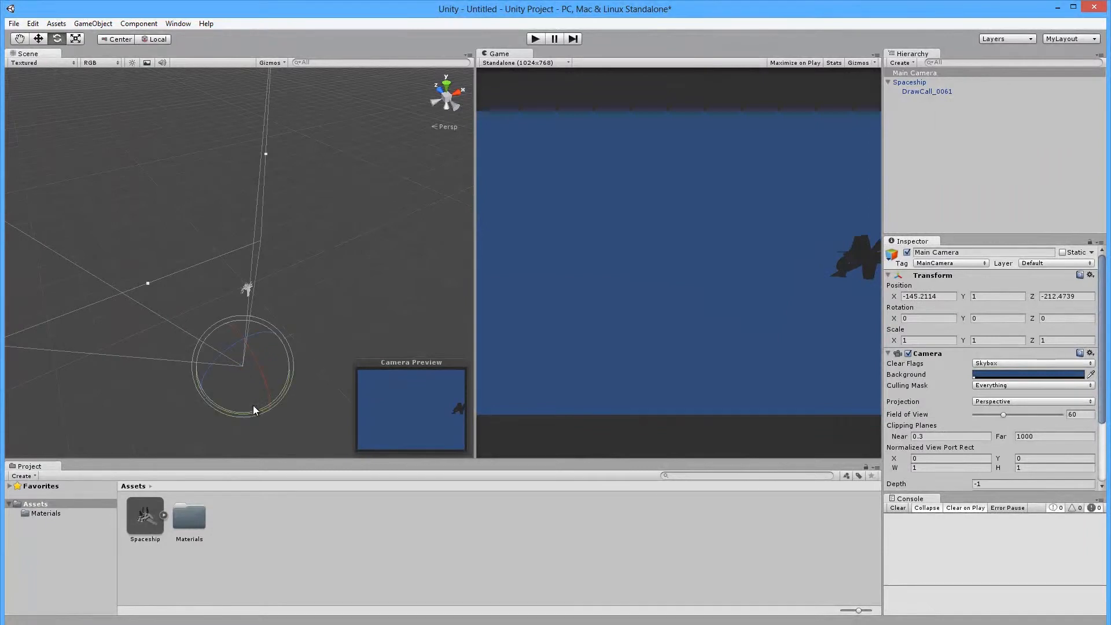
drag(246, 412, 189, 410)
Box-select the spaceship in the Scene view with the Move tool active.
key(w)
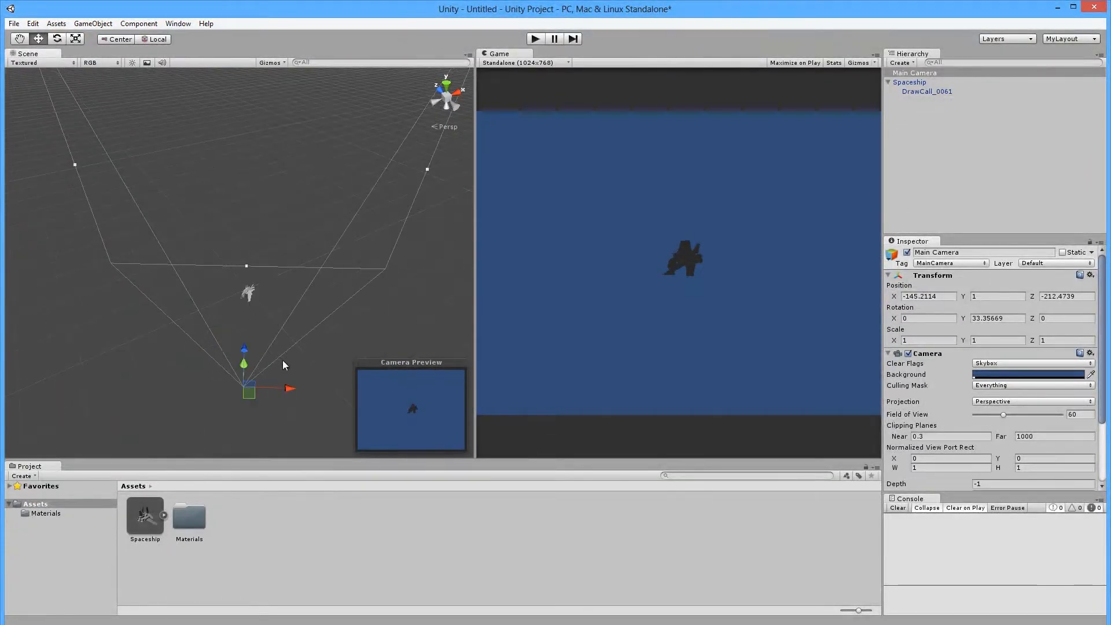
drag(210, 369, 228, 325)
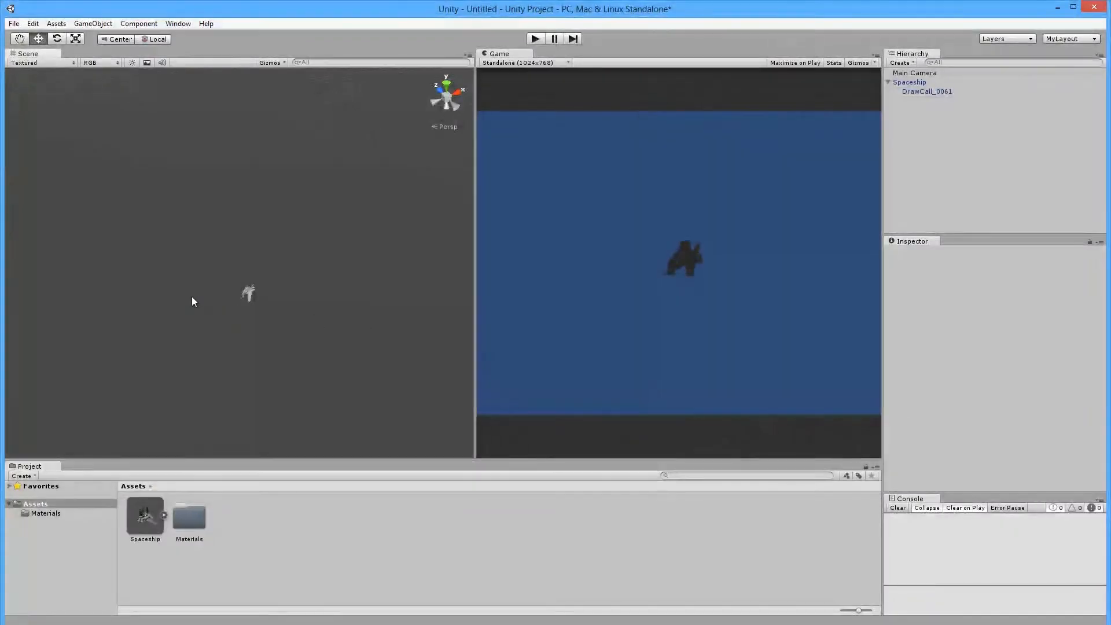
drag(215, 274, 409, 211)
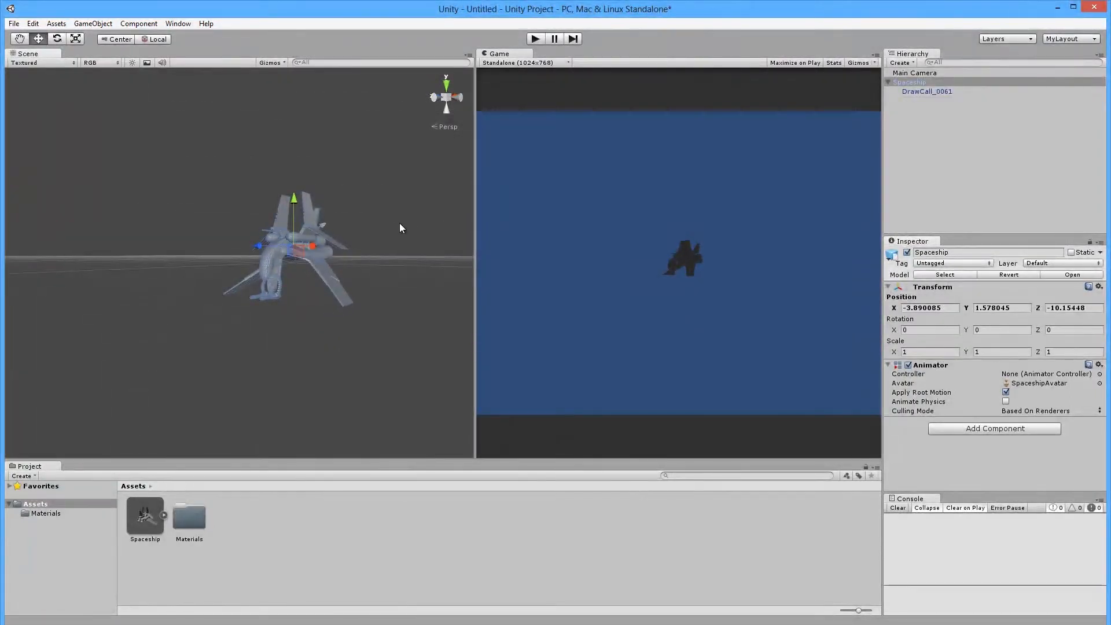
Orbit down toward the ship and open the Hierarchy's Create list, which includes the light types.
scroll(371, 244, down, 5)
scroll(318, 262, up, 1)
alt+drag(342, 236, 397, 268)
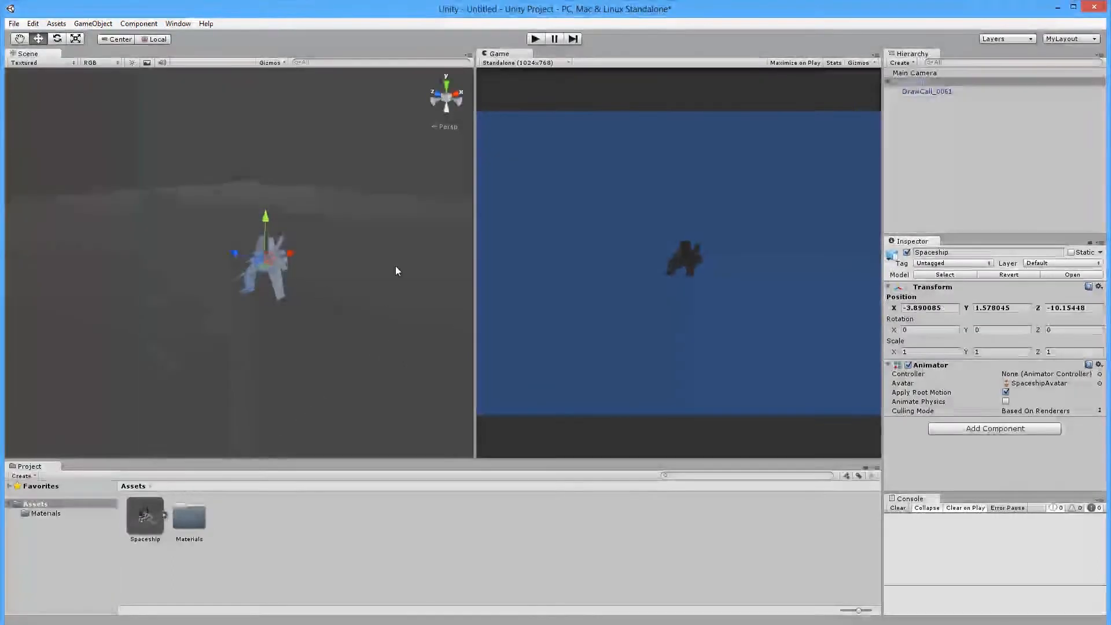
click(901, 63)
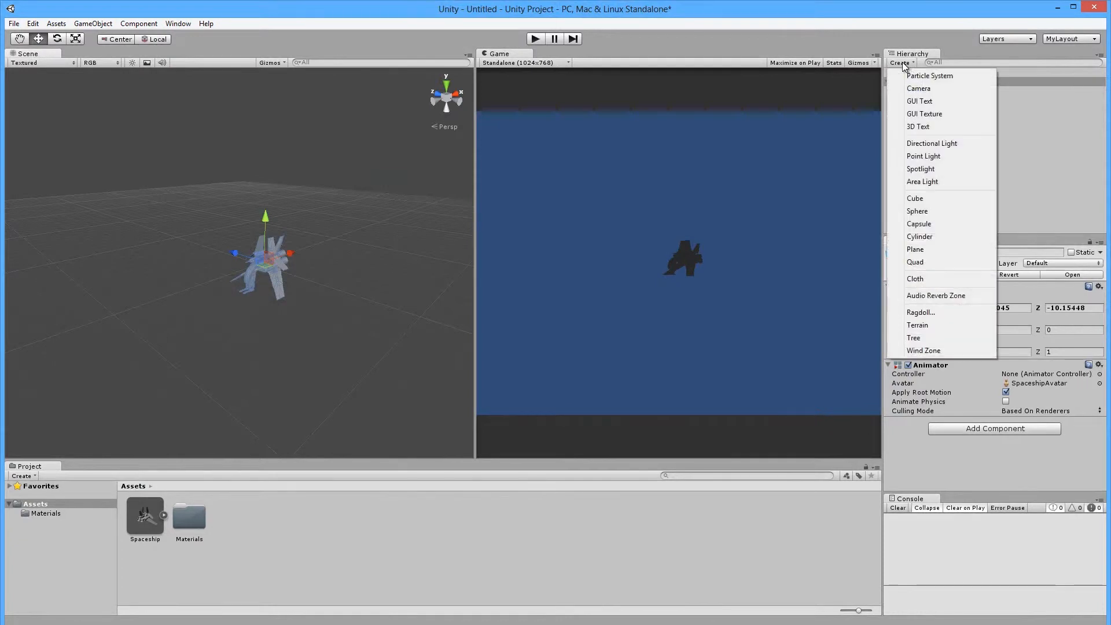
Add a Directional light, rotate it onto the ship and move it to the upper left.
click(931, 144)
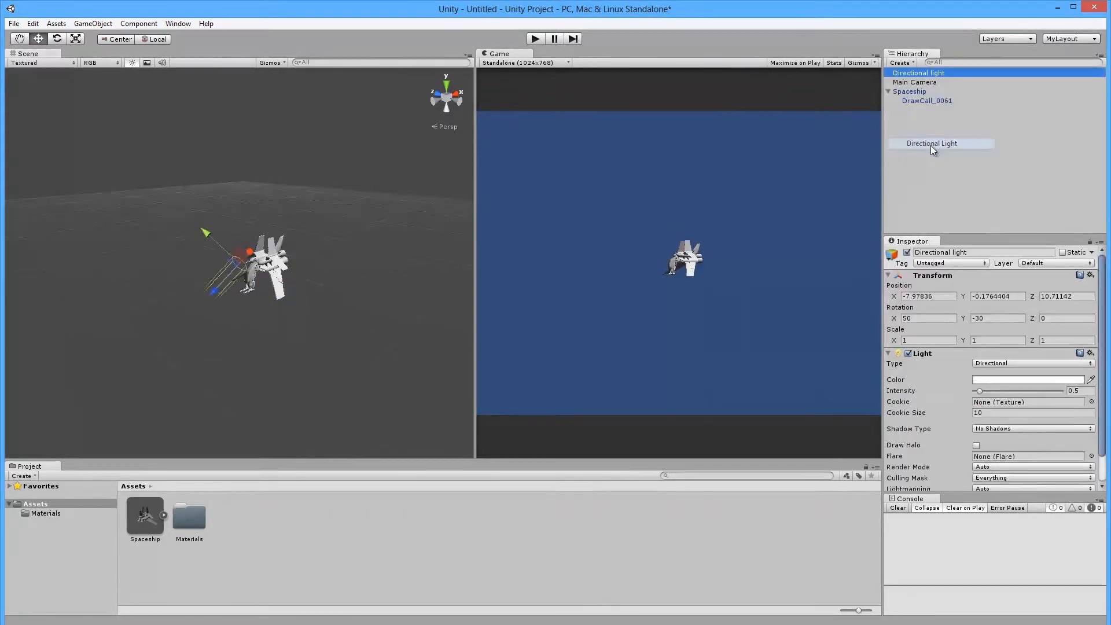
key(e)
drag(220, 223, 57, 251)
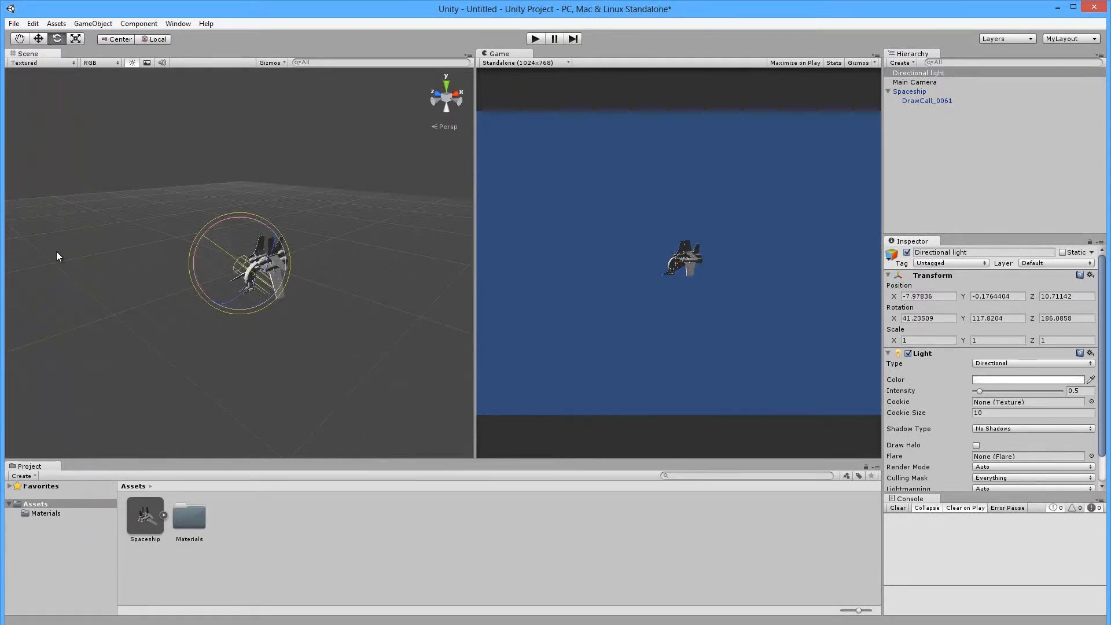
key(w)
drag(257, 281, 100, 176)
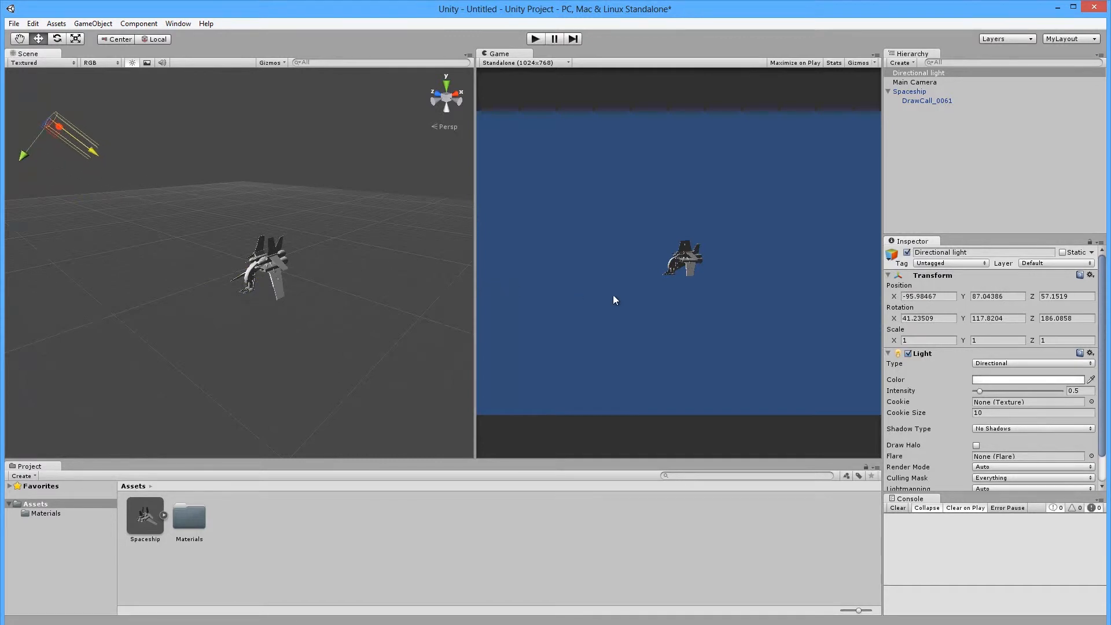
Orbit and zoom around the ship, then refine the light's rotation to 34.90, 70.42, 155.75 and frame it.
alt+drag(91, 196, 297, 258)
key(e)
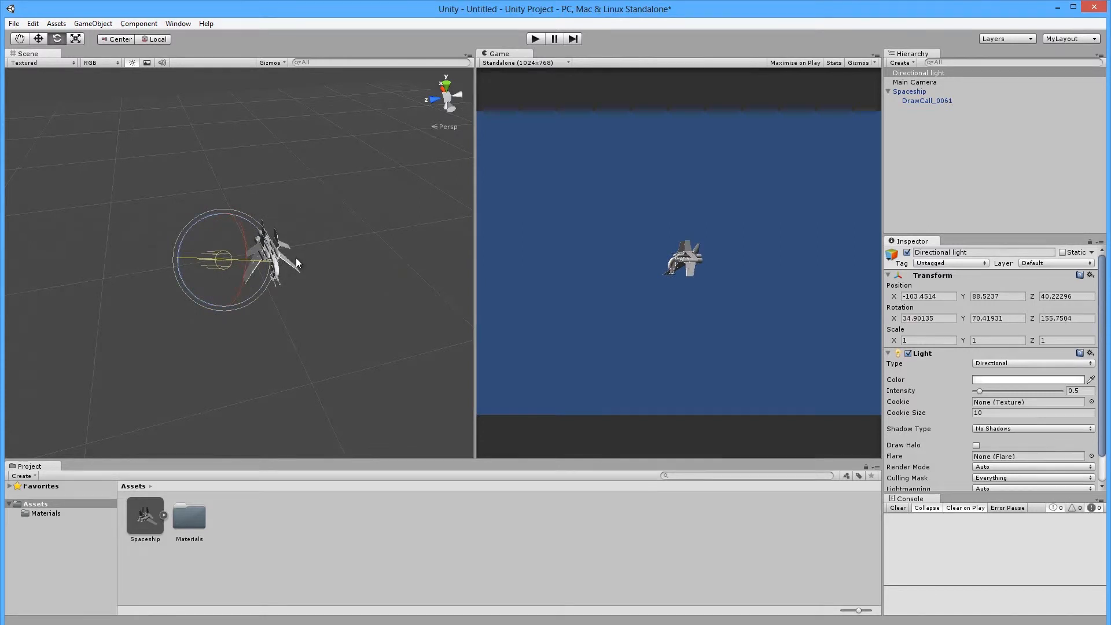
alt+drag(343, 307, 276, 273)
alt+right_drag(277, 274, 348, 330)
alt+drag(349, 330, 324, 285)
scroll(220, 325, down, 15)
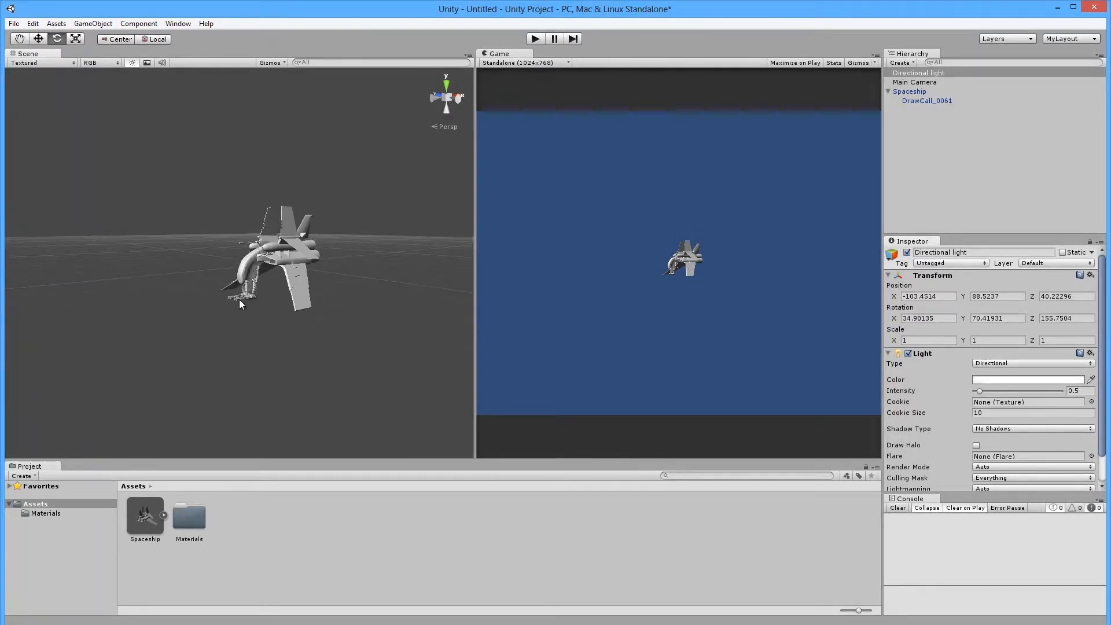
alt+drag(231, 291, 216, 338)
key(f)
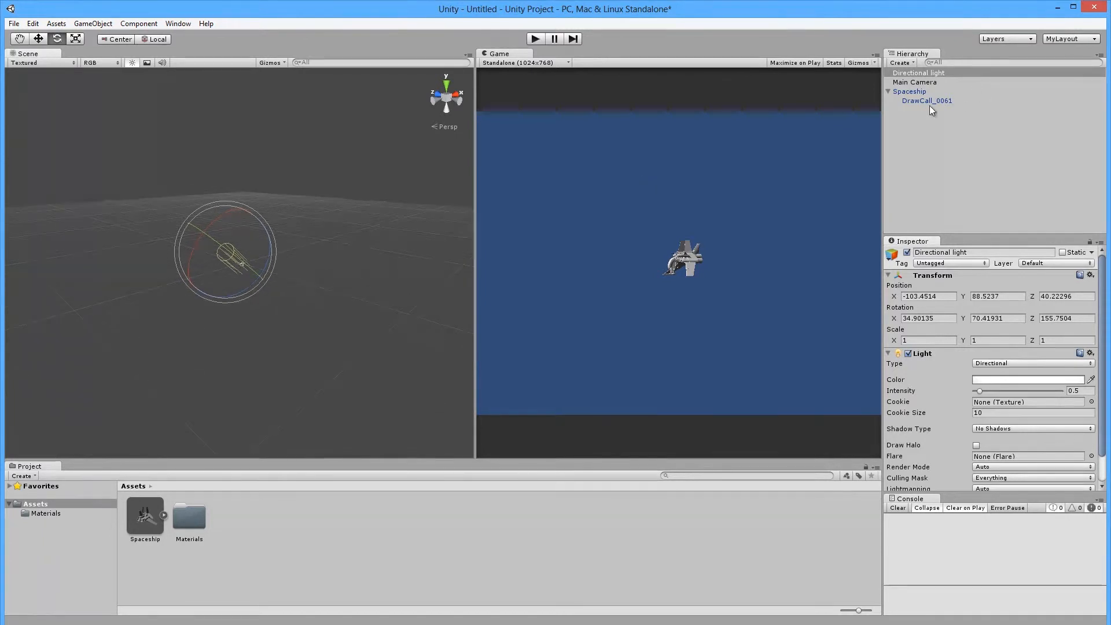
Move the Main Camera forward along Z to about X -41.77, Z -55.34, near the spaceship.
click(914, 83)
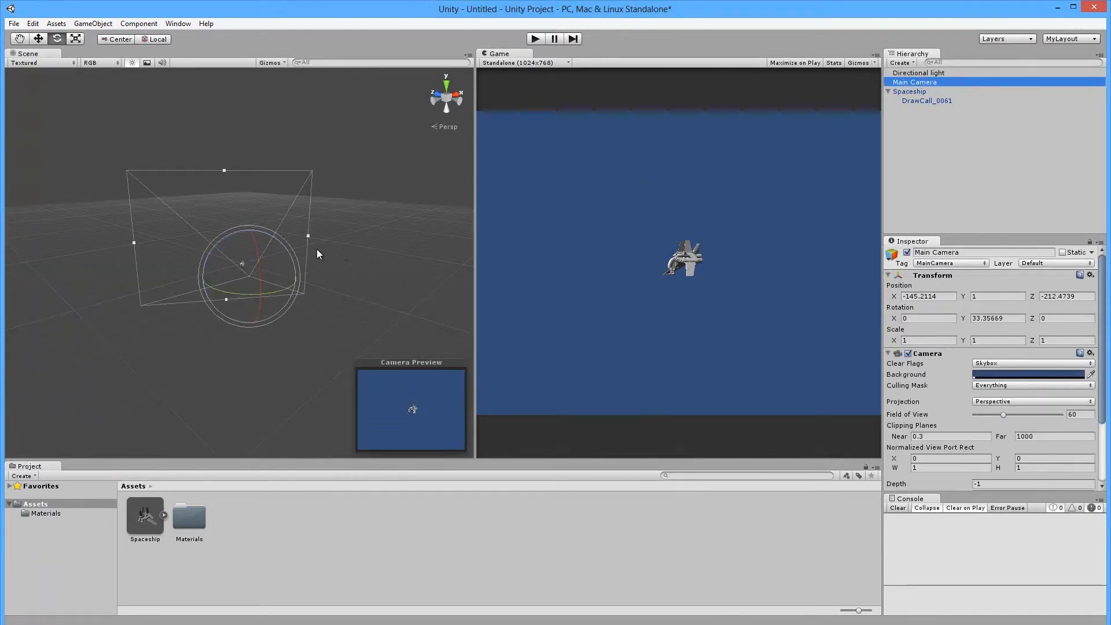
key(f)
key(w)
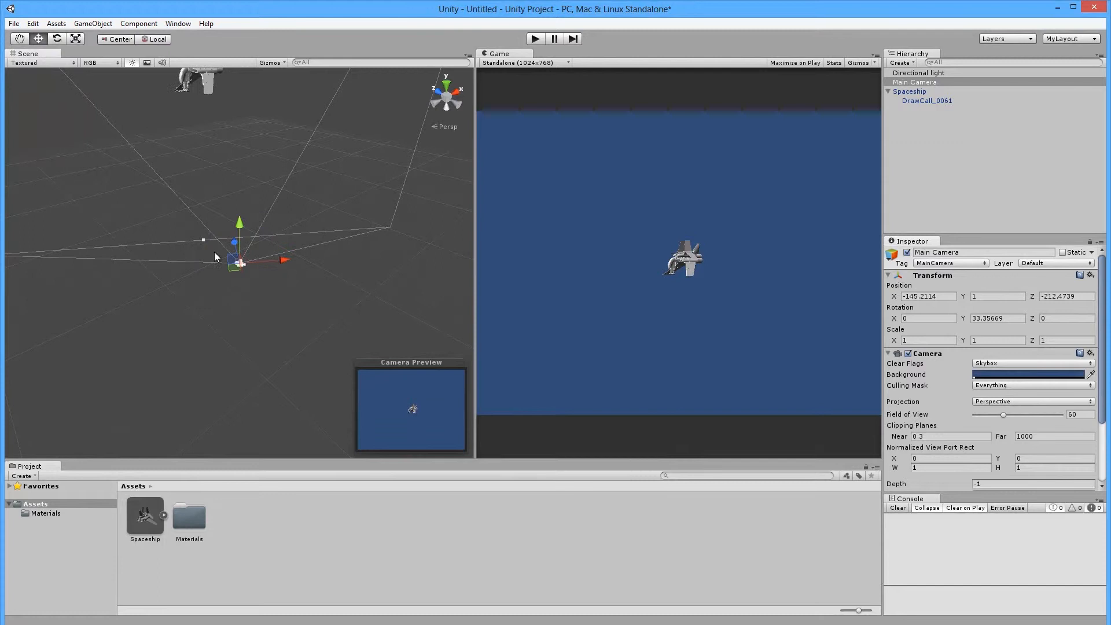
drag(235, 245, 201, 228)
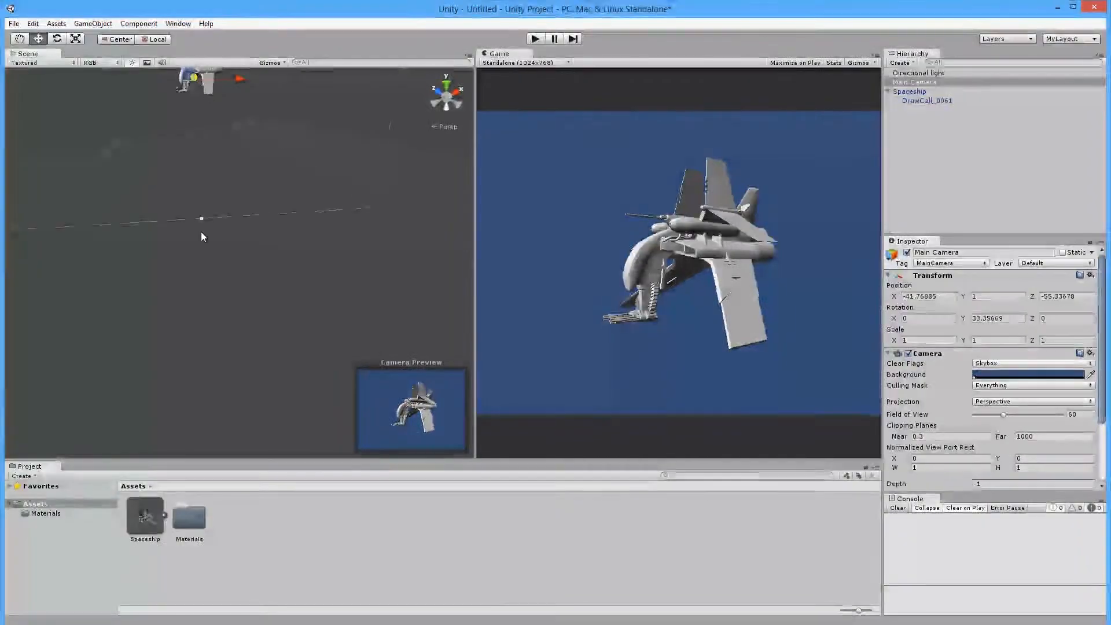
click(241, 232)
scroll(213, 137, down, 2)
middle_drag(214, 143, 229, 194)
Frame the spaceship in the Scene view and orbit low around it.
click(216, 121)
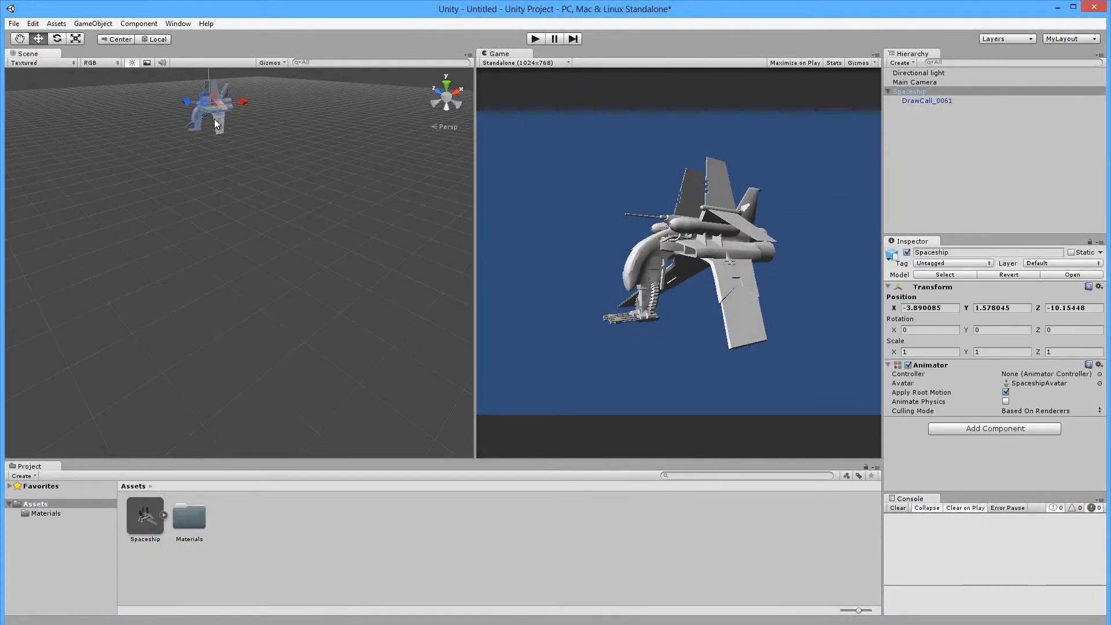
key(f)
alt+drag(330, 384, 348, 313)
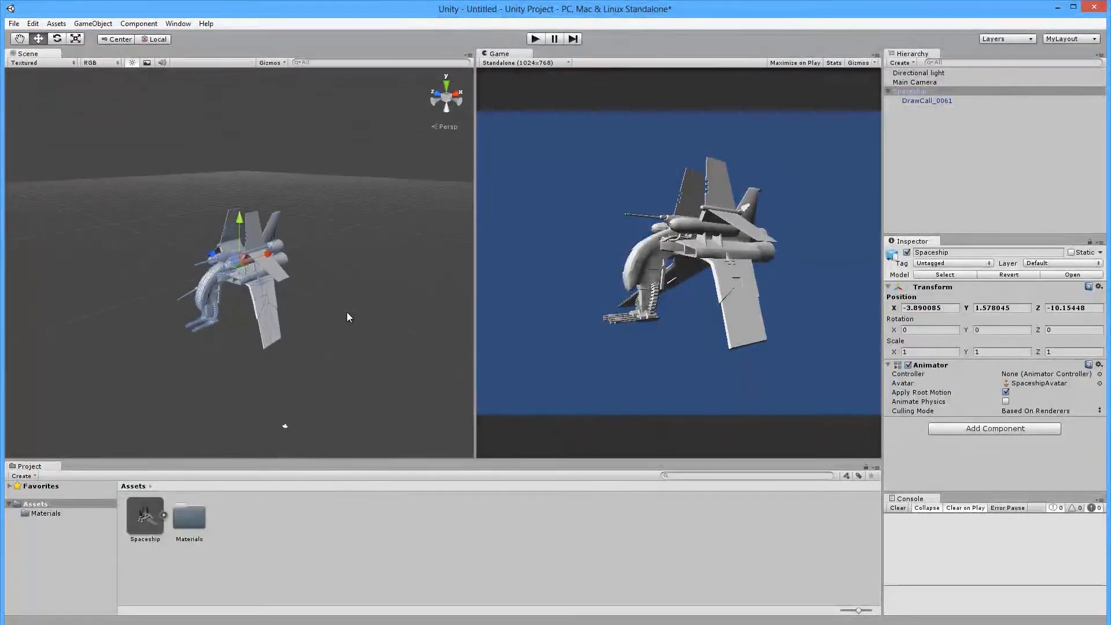
scroll(346, 316, up, 3)
alt+drag(277, 318, 400, 312)
click(400, 312)
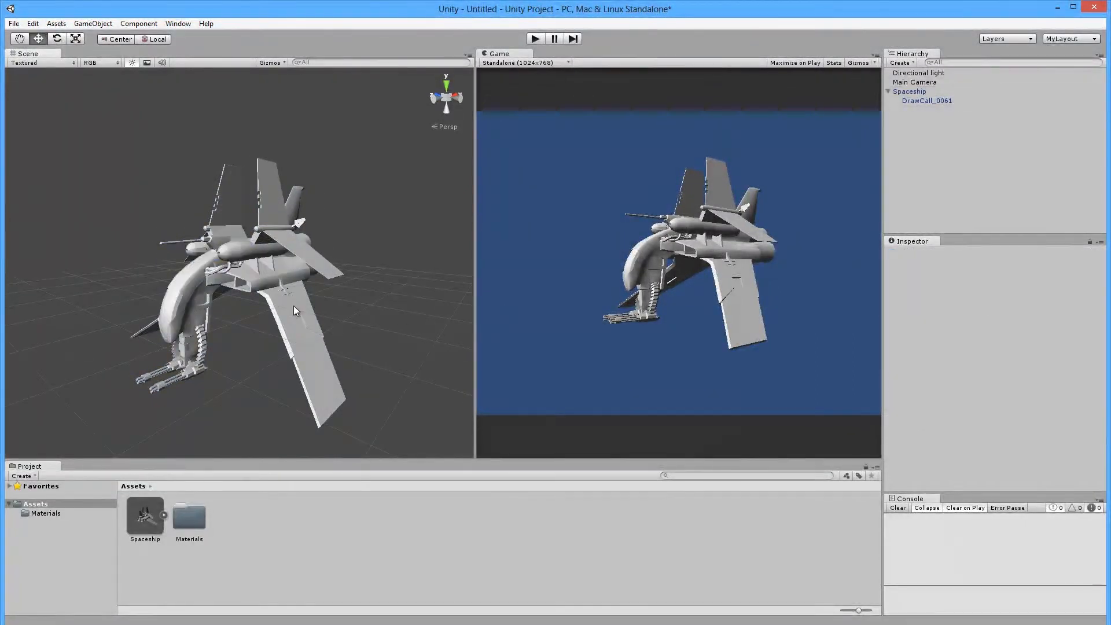
scroll(297, 307, down, 6)
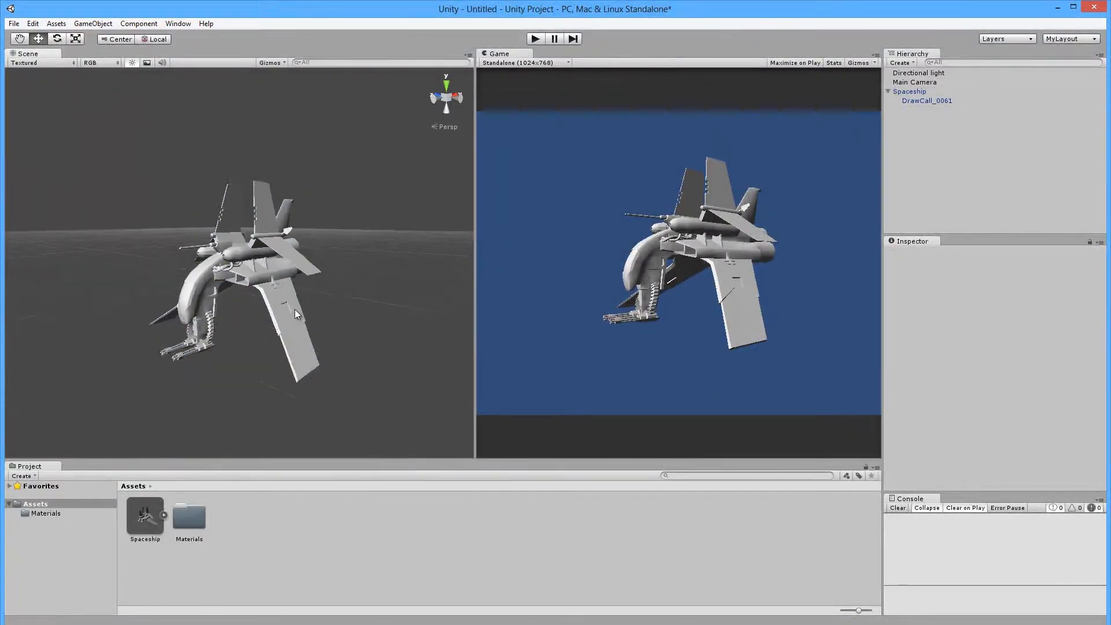
Browse the Create list without adding anything, then orbit to view the ship's front and sides.
click(902, 62)
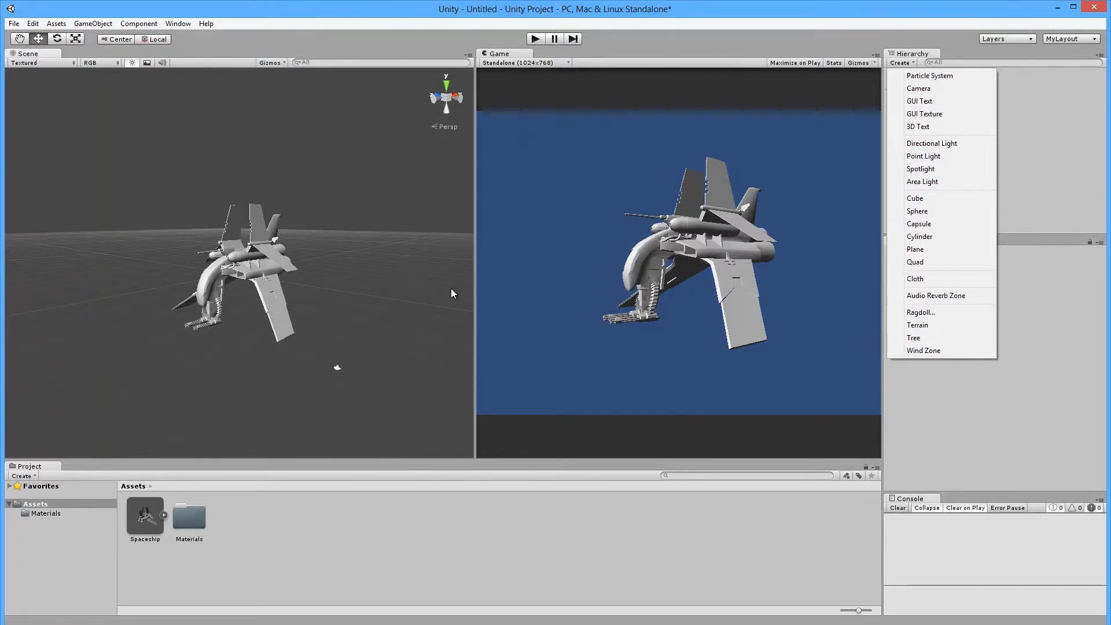
click(166, 331)
scroll(178, 335, down, 2)
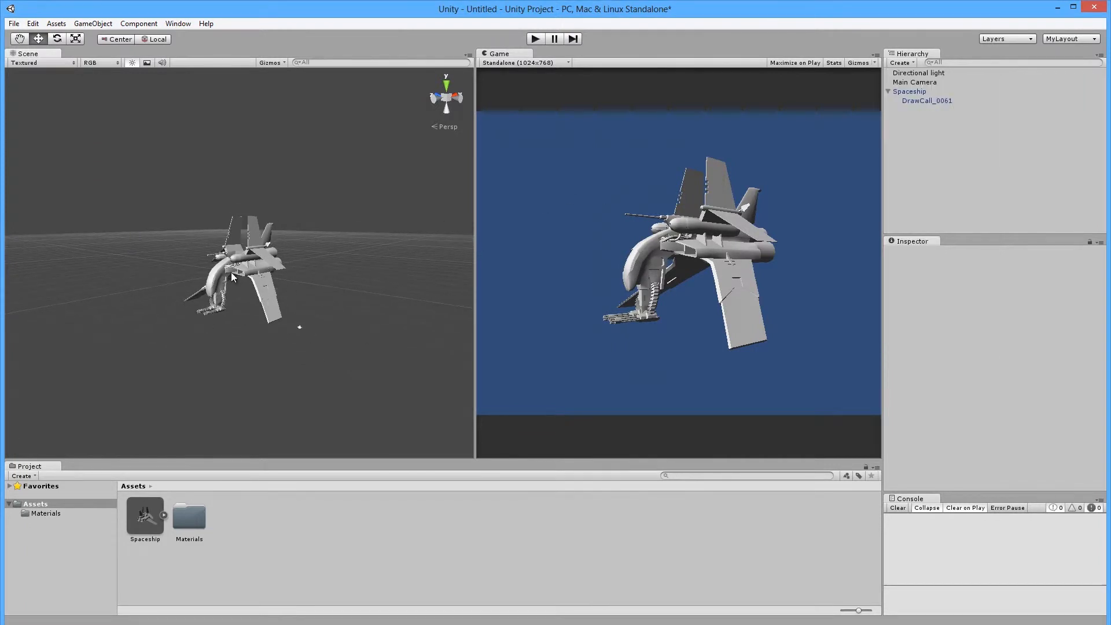
scroll(323, 328, up, 5)
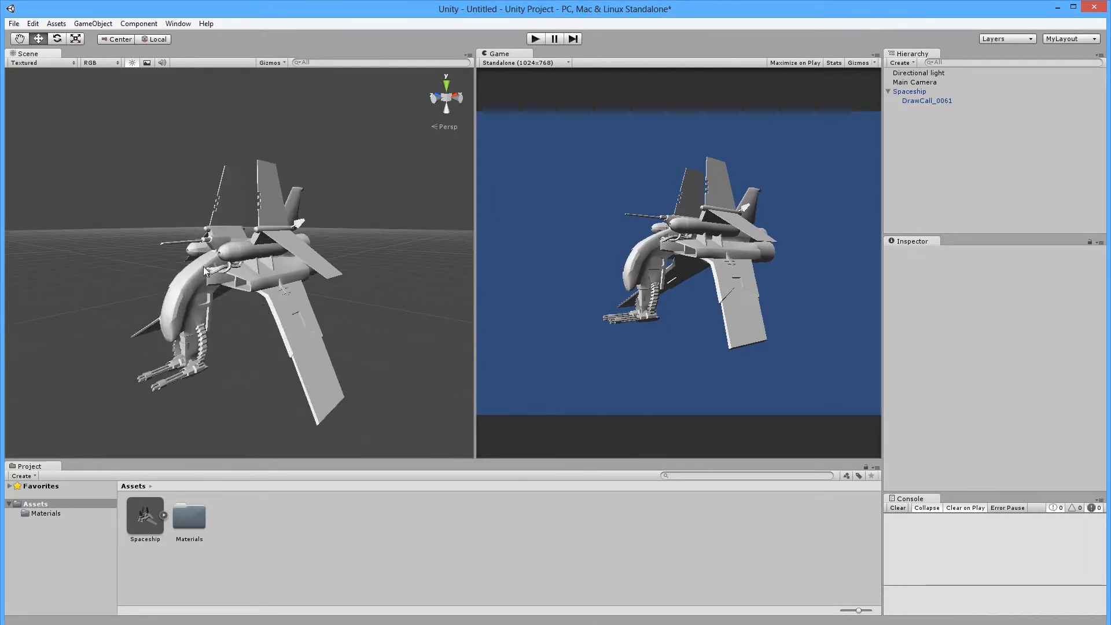
click(279, 279)
scroll(213, 257, up, 4)
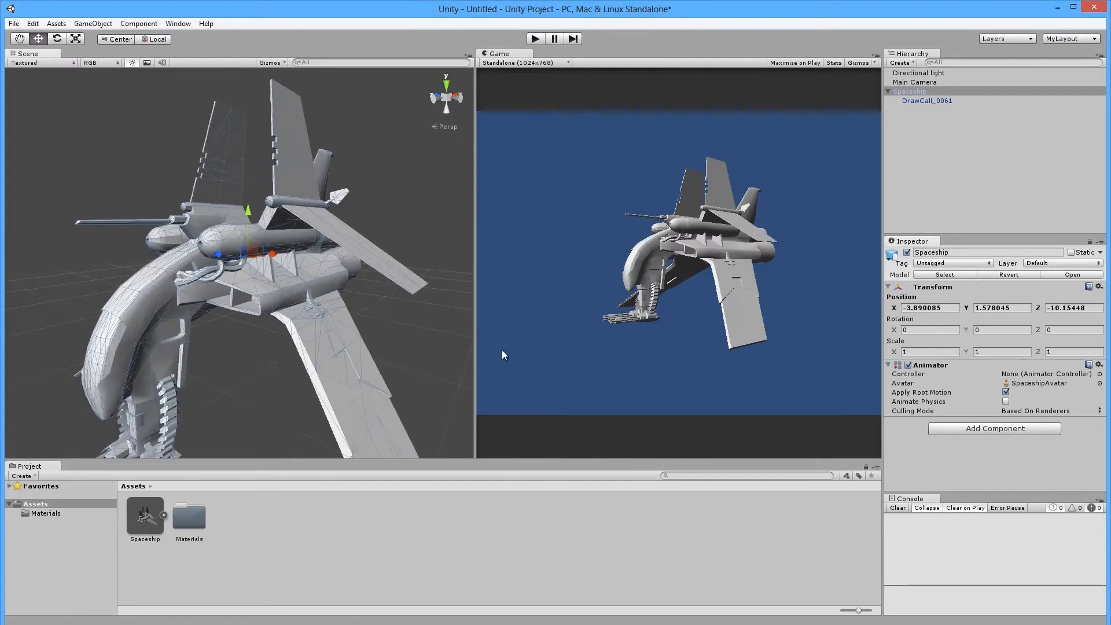
click(361, 297)
scroll(203, 325, down, 5)
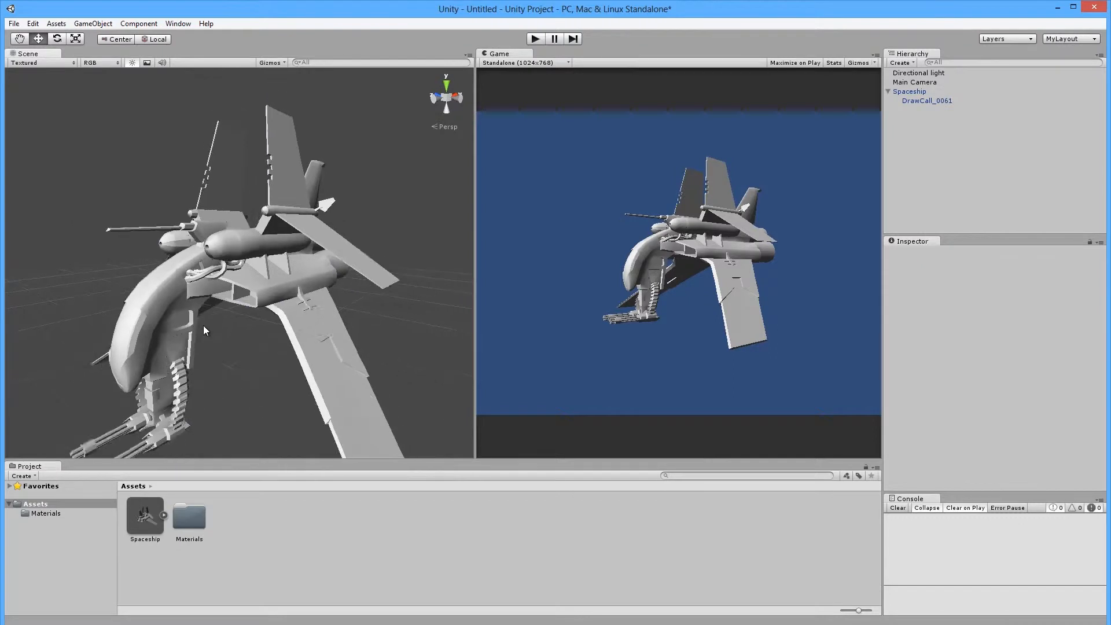
mouse_move(229, 315)
alt+mouse_down()
mouse_move(467, 293)
mouse_move(374, 311)
mouse_move(515, 337)
mouse_move(144, 366)
mouse_move(156, 374)
mouse_move(236, 326)
alt+mouse_up()
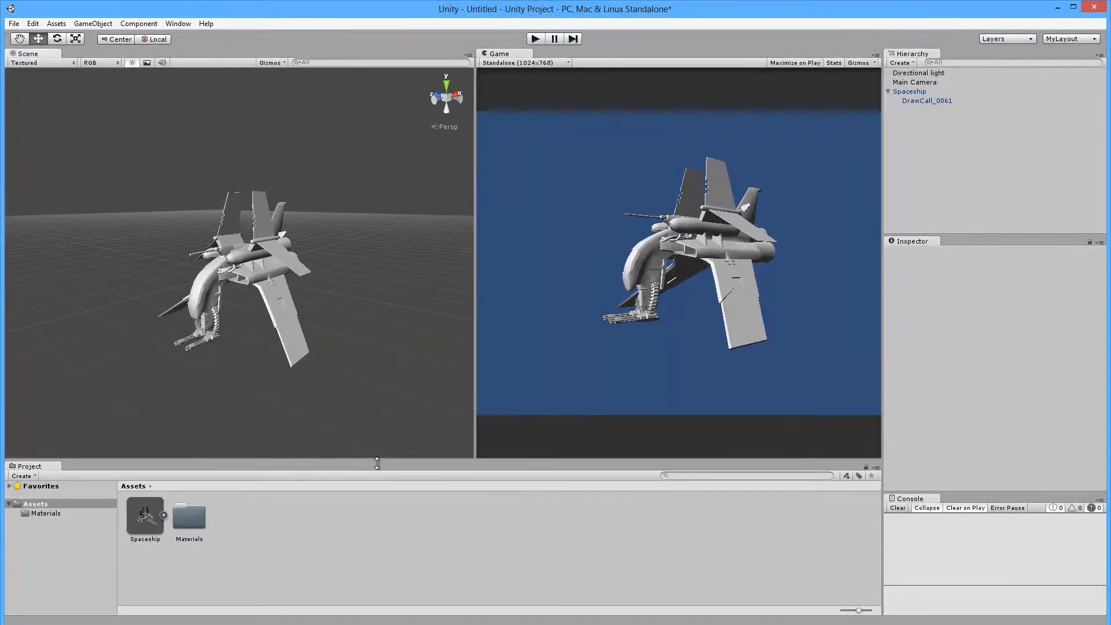
Delete the DrawCall_0061Mat material from Assets > Materials, leaving the spaceship magenta.
click(192, 517)
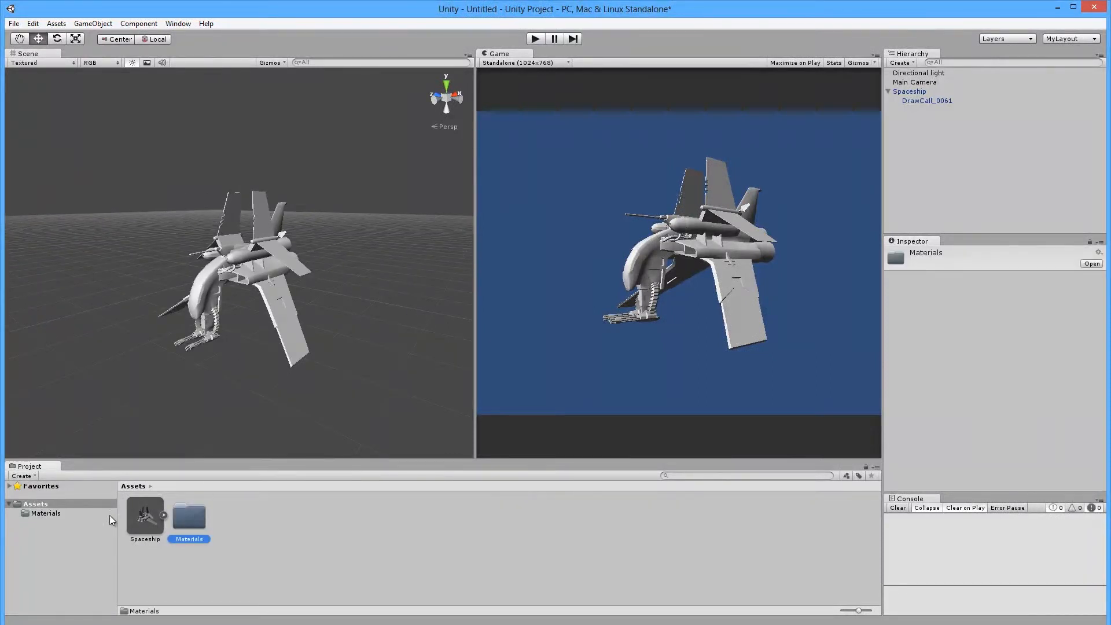
click(45, 512)
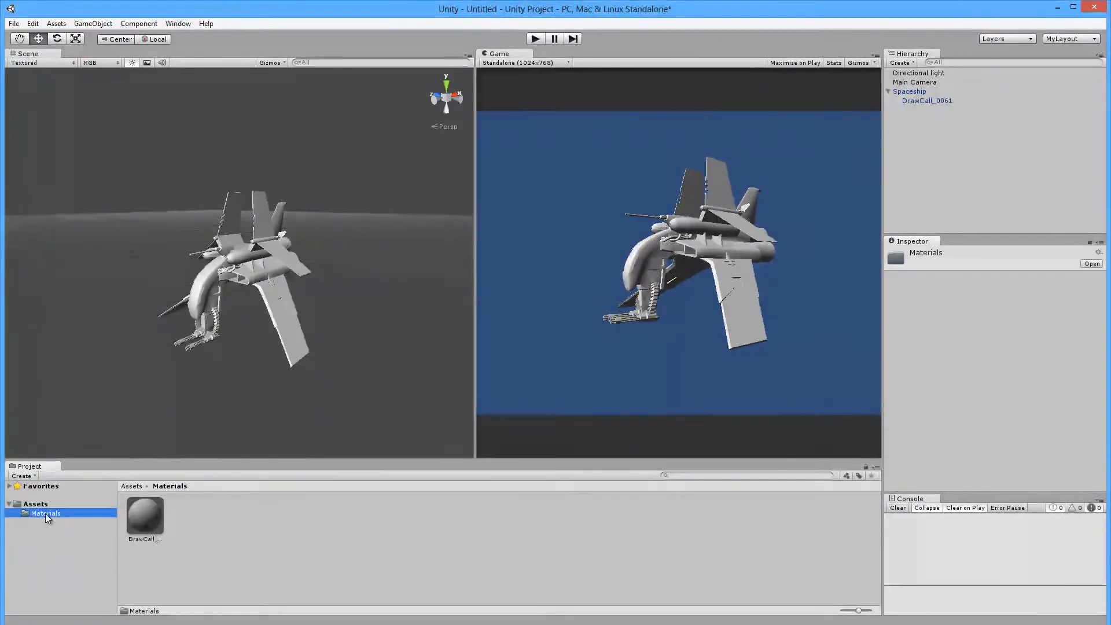
click(147, 519)
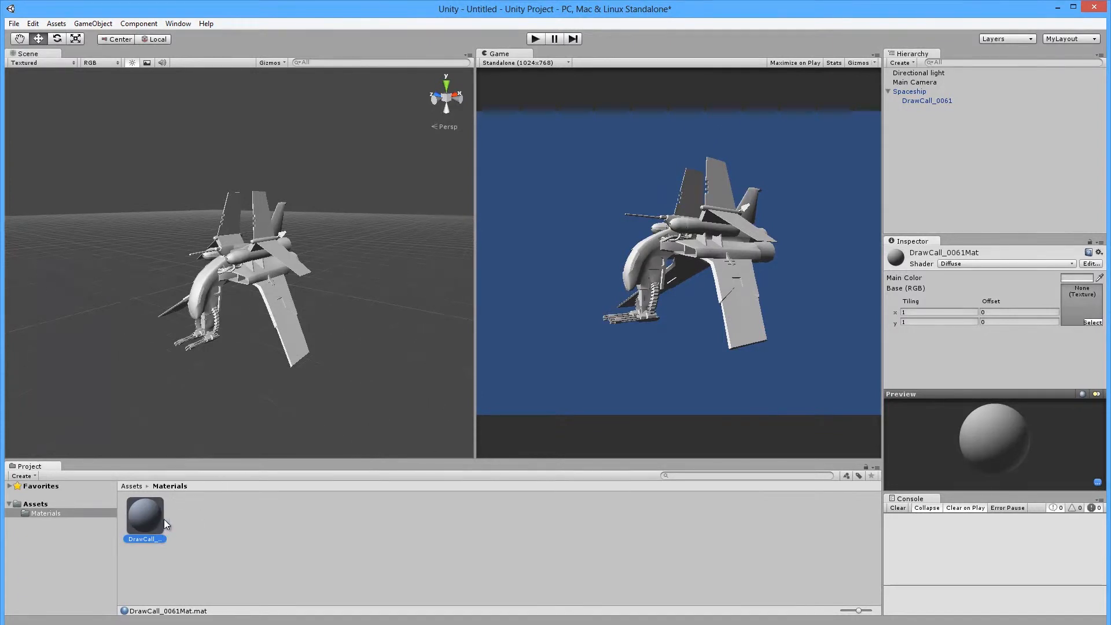
key(Delete)
key(Return)
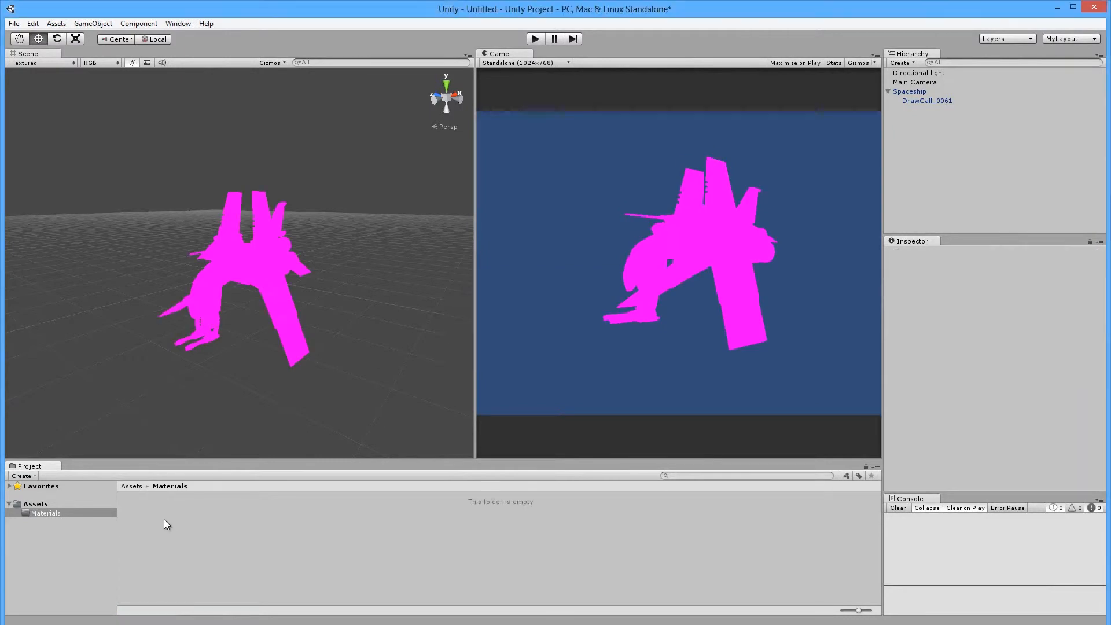
click(248, 250)
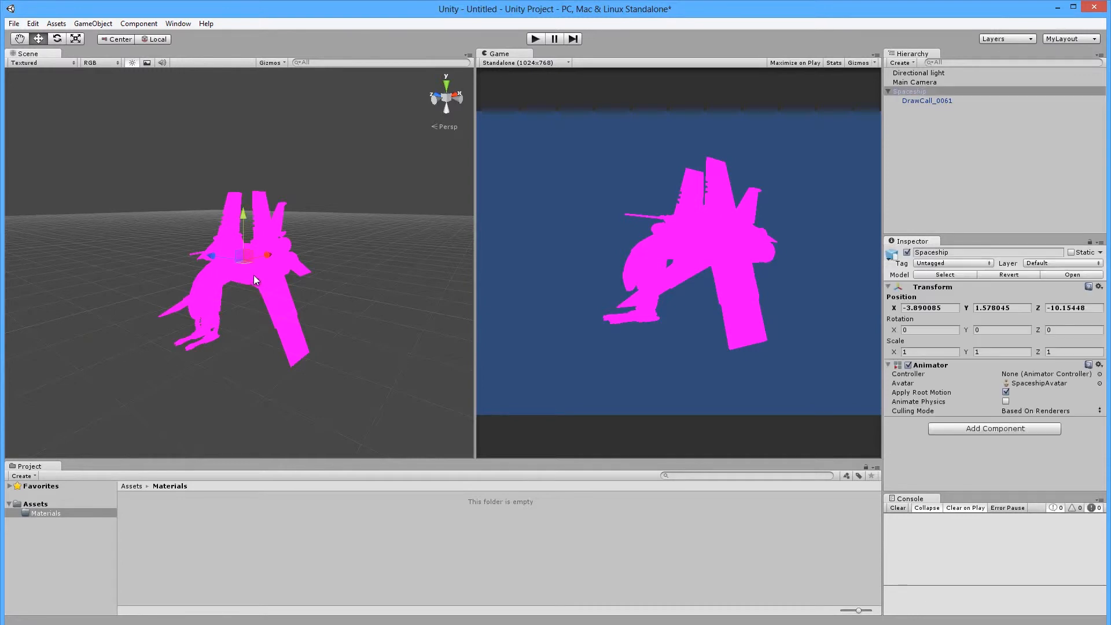
Import the diffuse texture from the Texture folder into Assets > Materials.
click(34, 504)
click(188, 516)
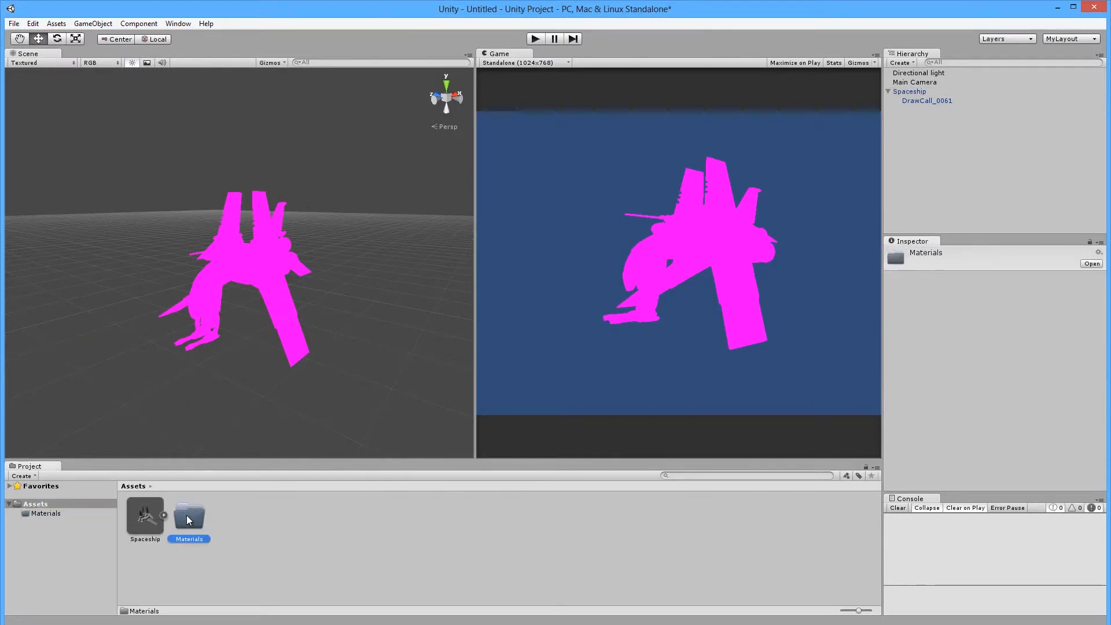
click(50, 513)
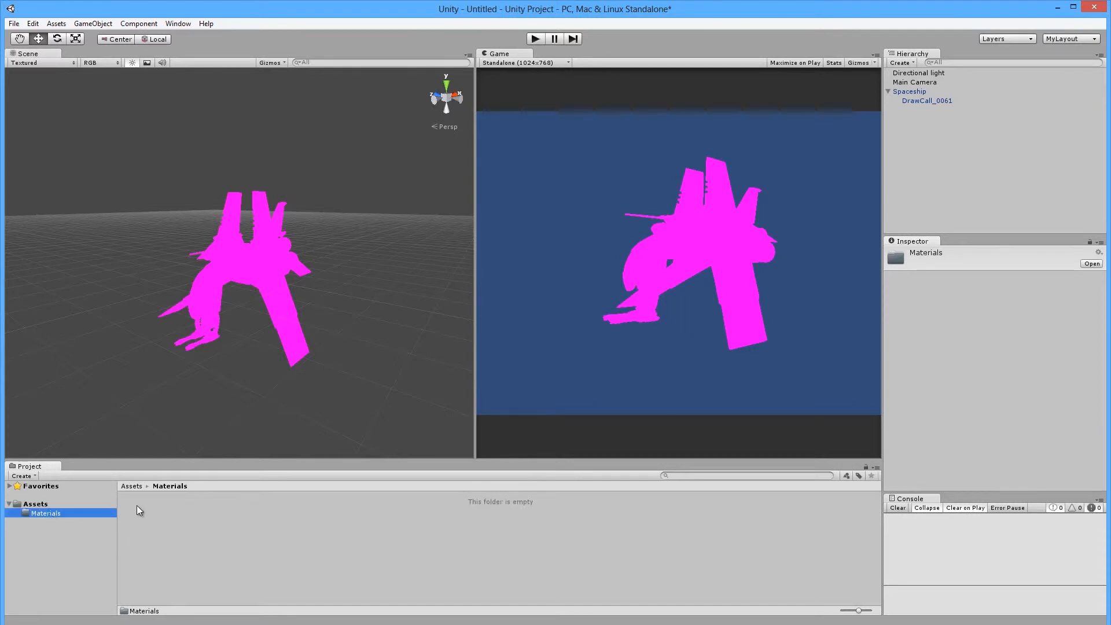
right_click(40, 512)
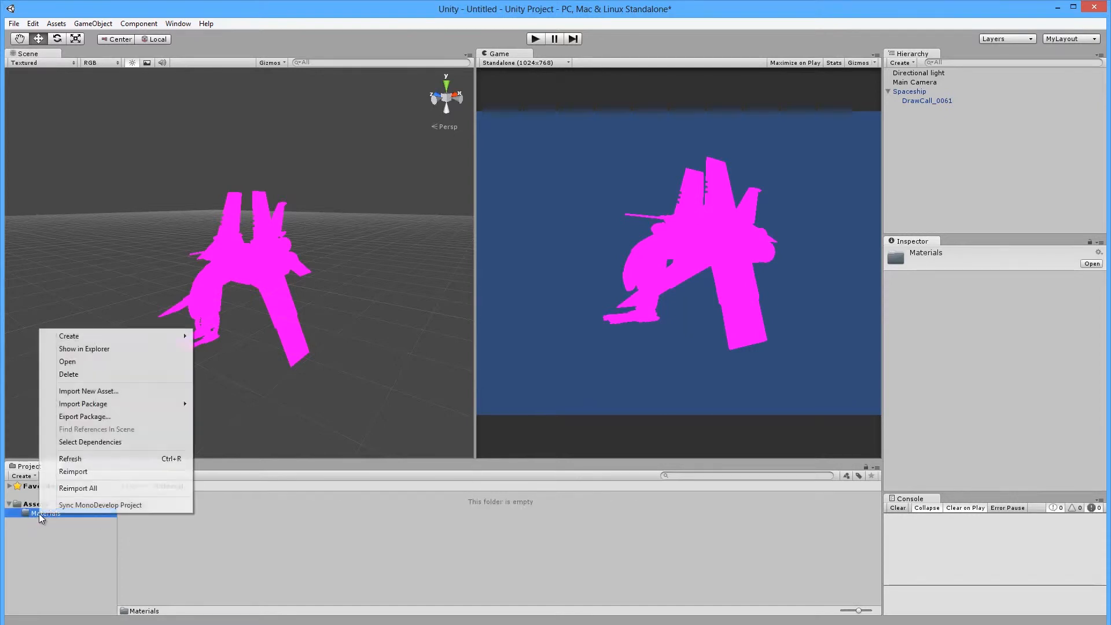
click(114, 393)
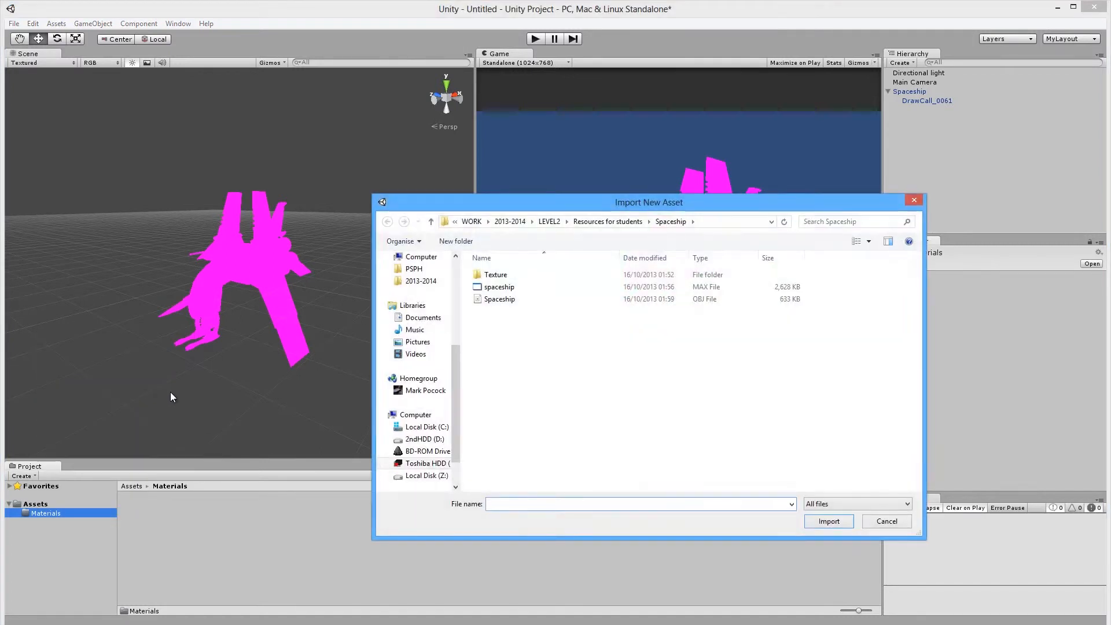
click(502, 275)
double_click(503, 276)
click(496, 288)
click(491, 311)
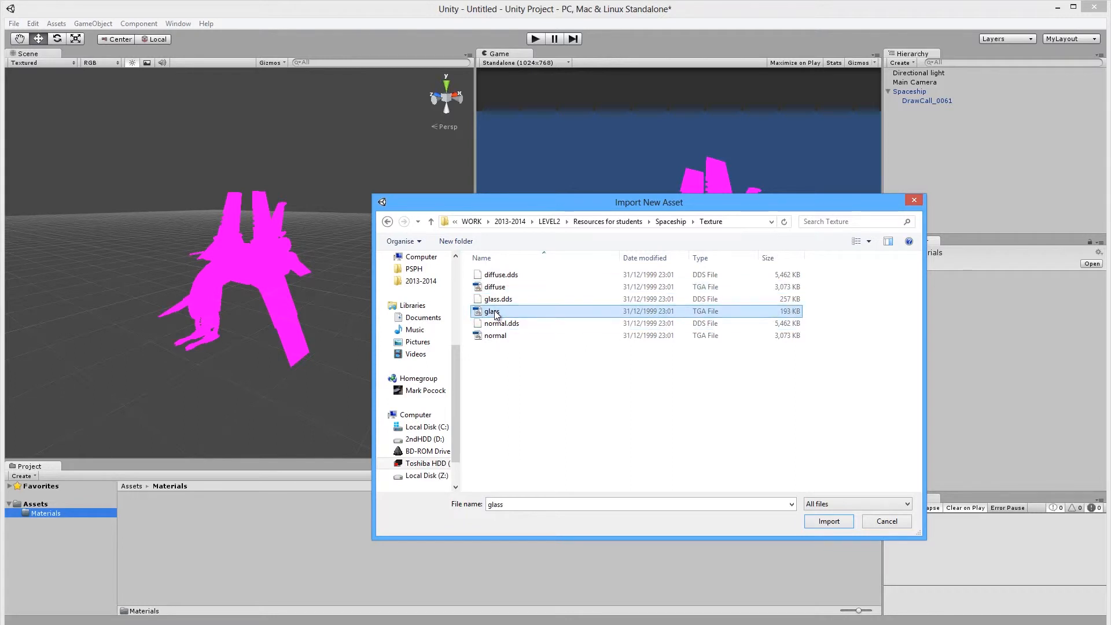
click(501, 287)
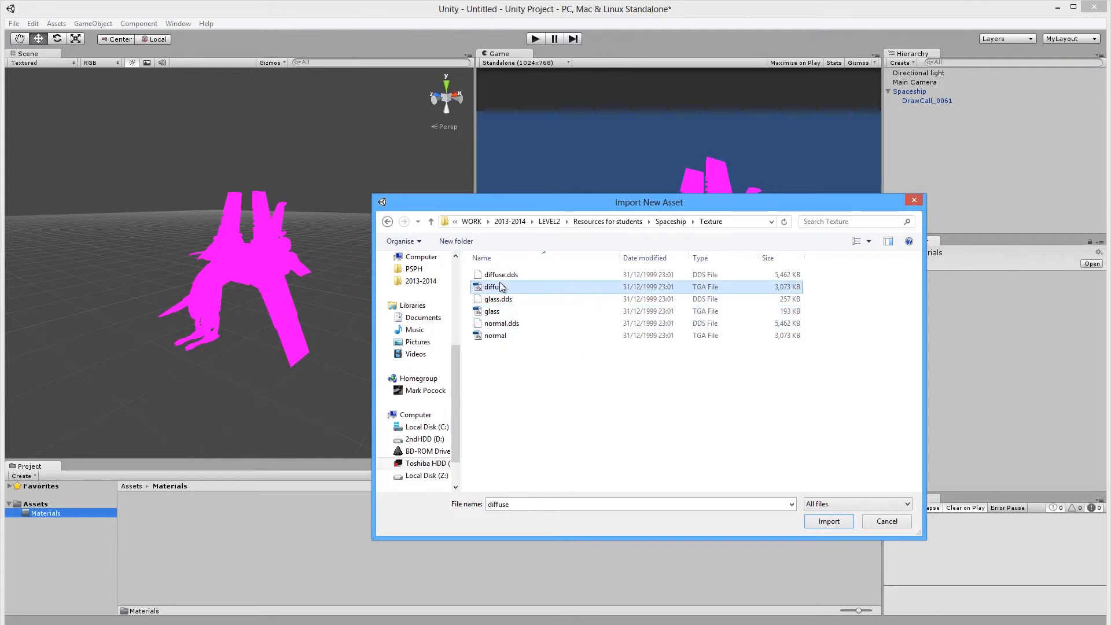
click(845, 523)
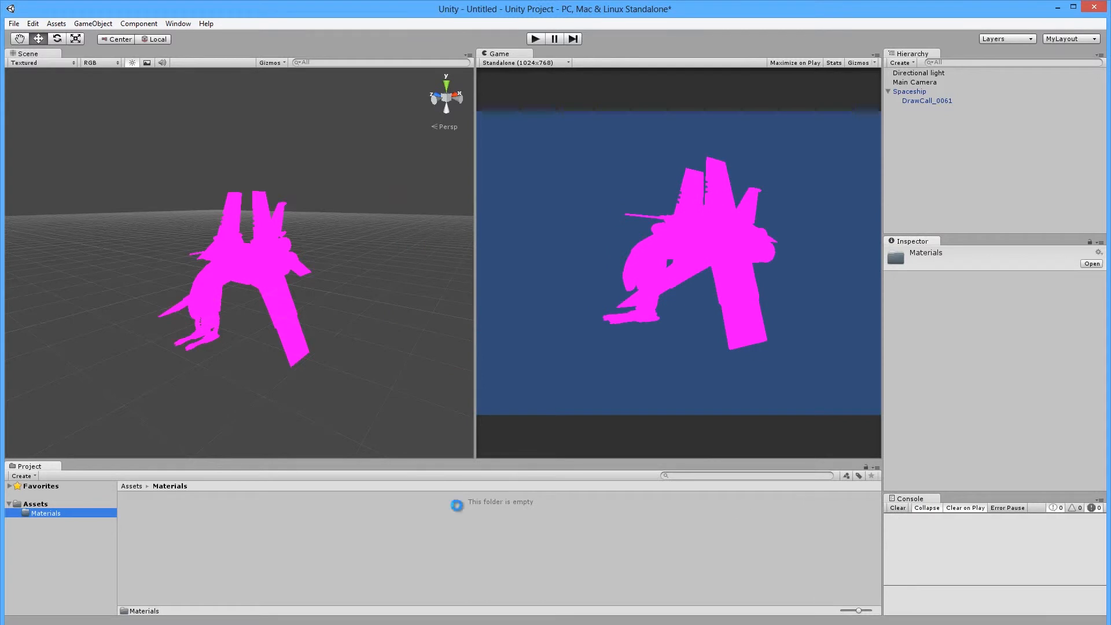
Import the glass texture into the Materials folder.
right_click(39, 511)
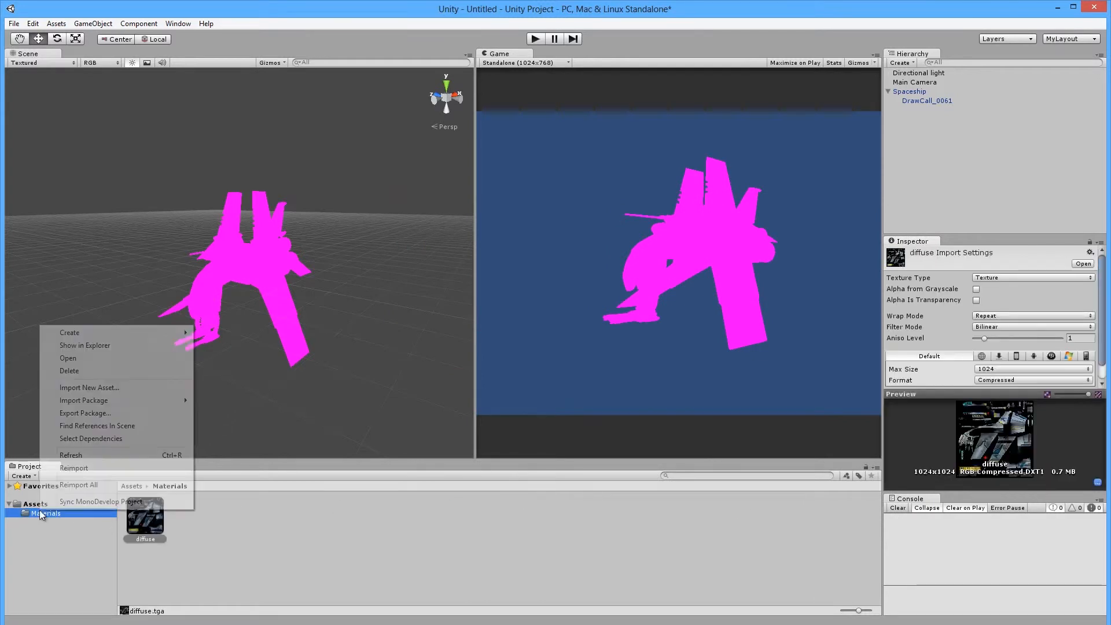
click(106, 386)
click(511, 312)
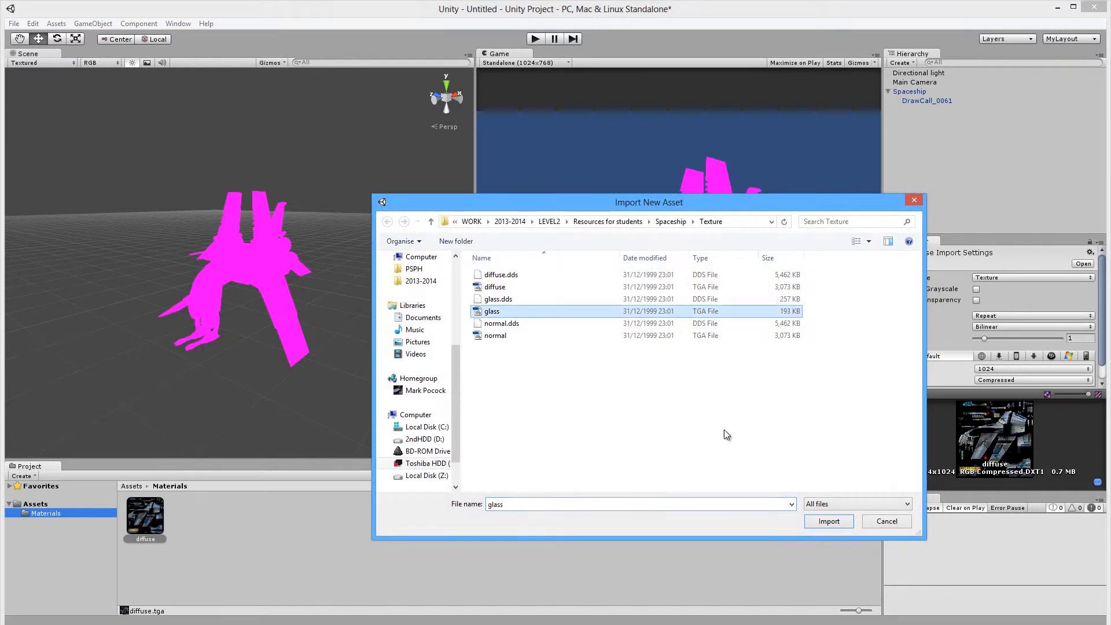
click(828, 520)
Import the normal.tga texture into the Materials folder.
right_click(42, 511)
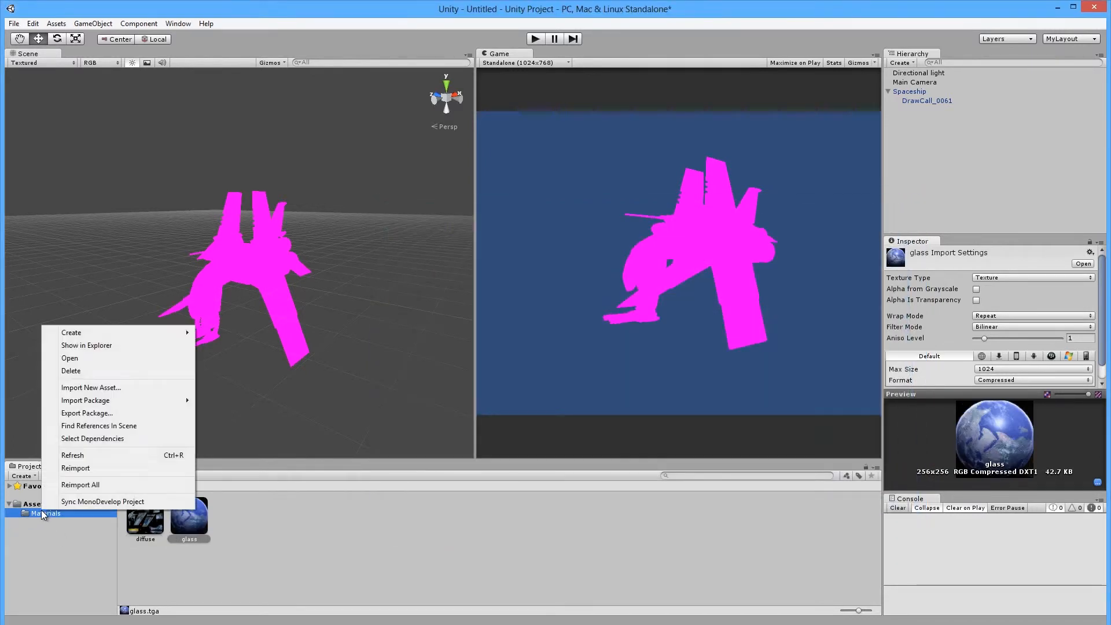
mouse_move(100, 399)
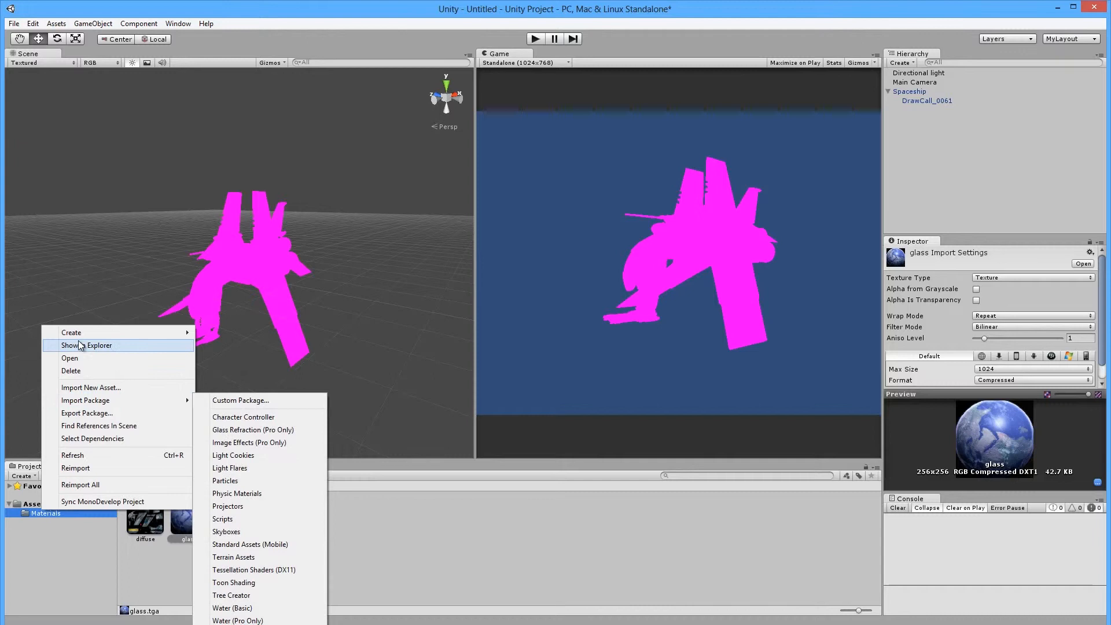
click(87, 389)
click(509, 336)
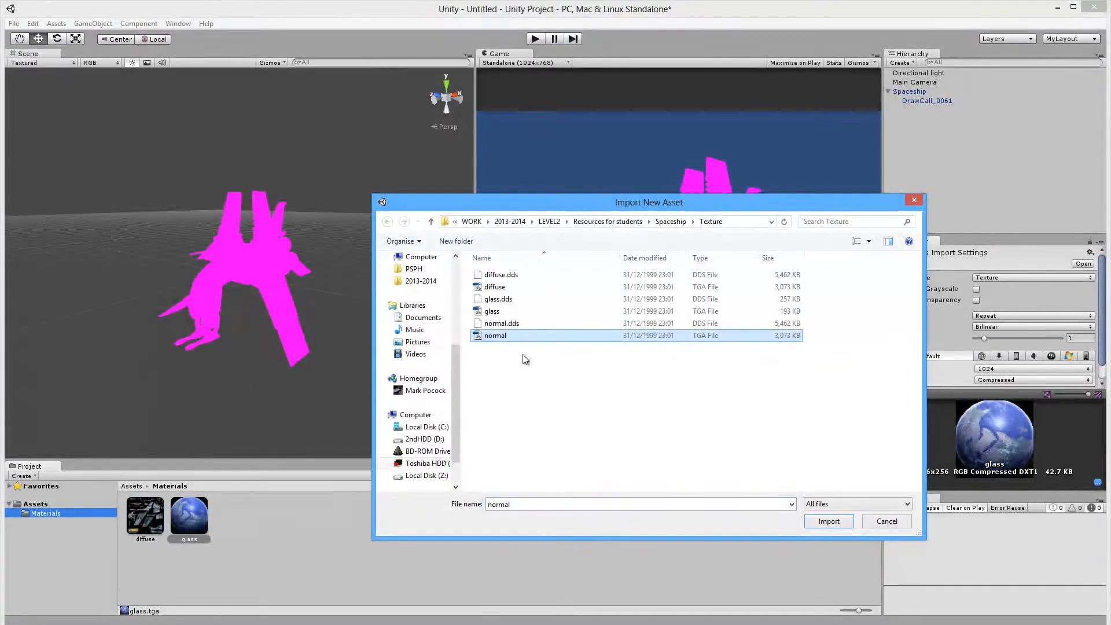
click(818, 523)
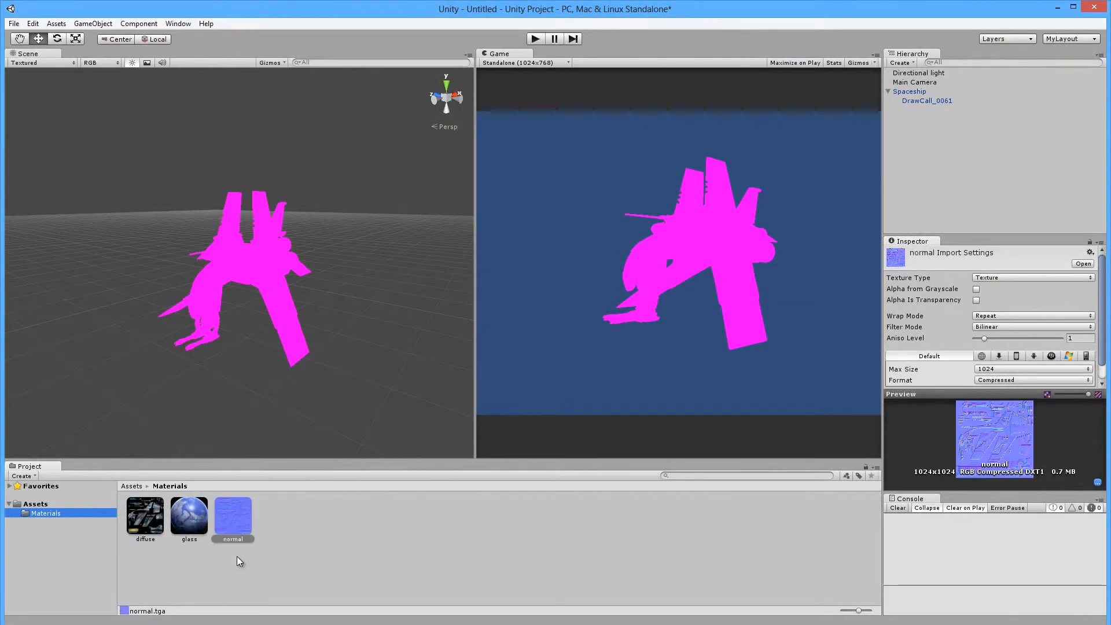
Compare the import settings of the diffuse, glass and normal textures in the Inspector.
click(132, 517)
click(231, 503)
click(138, 518)
click(267, 519)
click(226, 516)
click(187, 514)
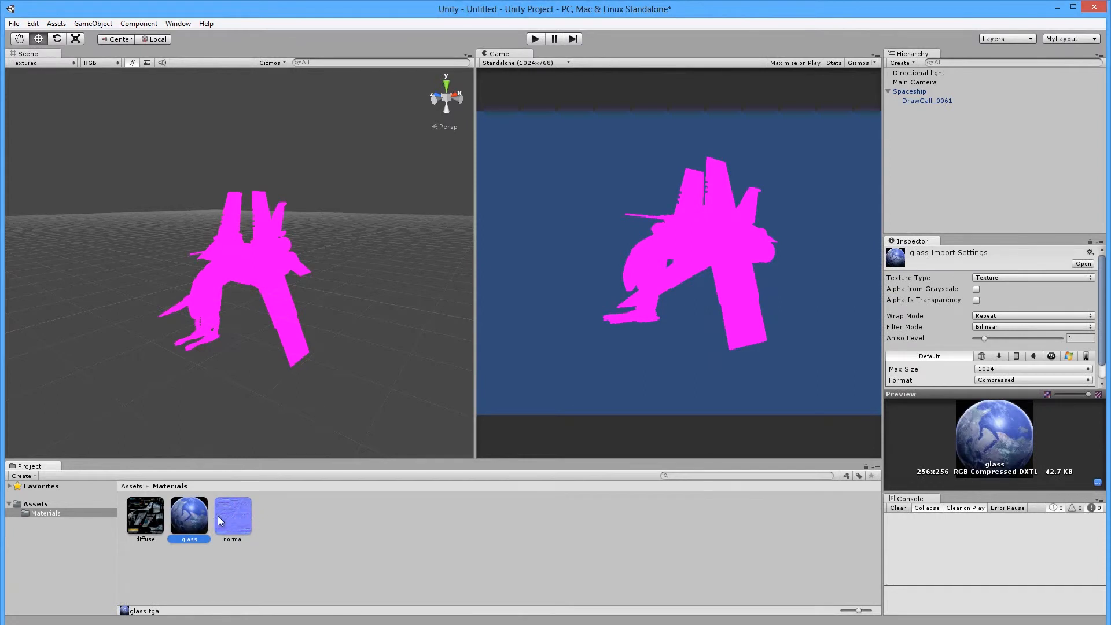
click(145, 513)
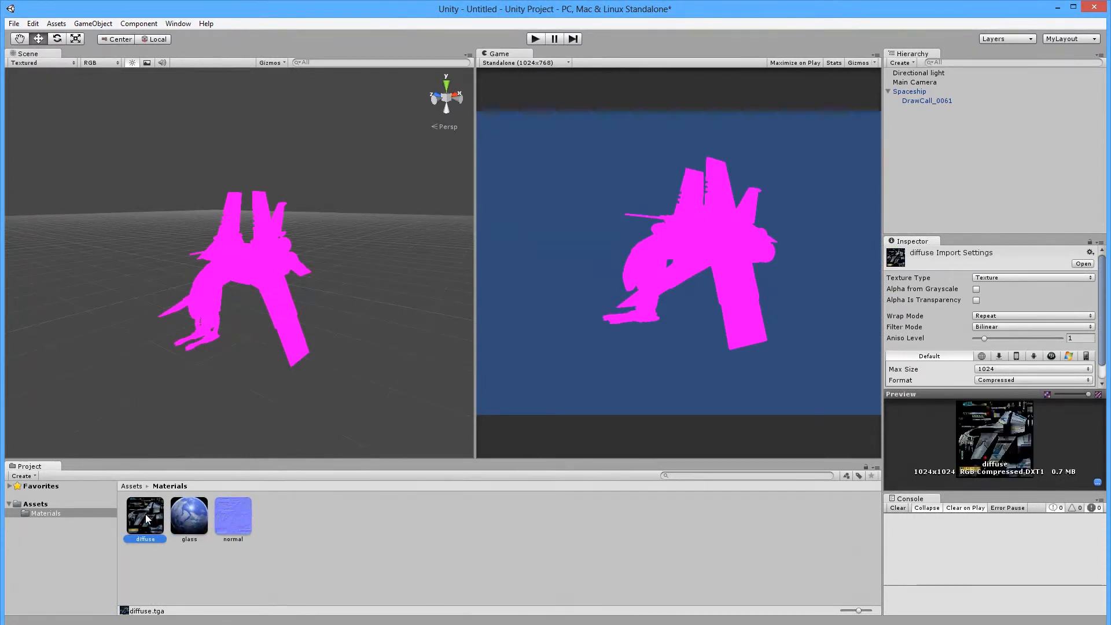
click(231, 520)
click(145, 519)
Delete the glass texture, leaving only diffuse and normal in Materials.
click(236, 523)
click(139, 523)
click(193, 522)
key(Delete)
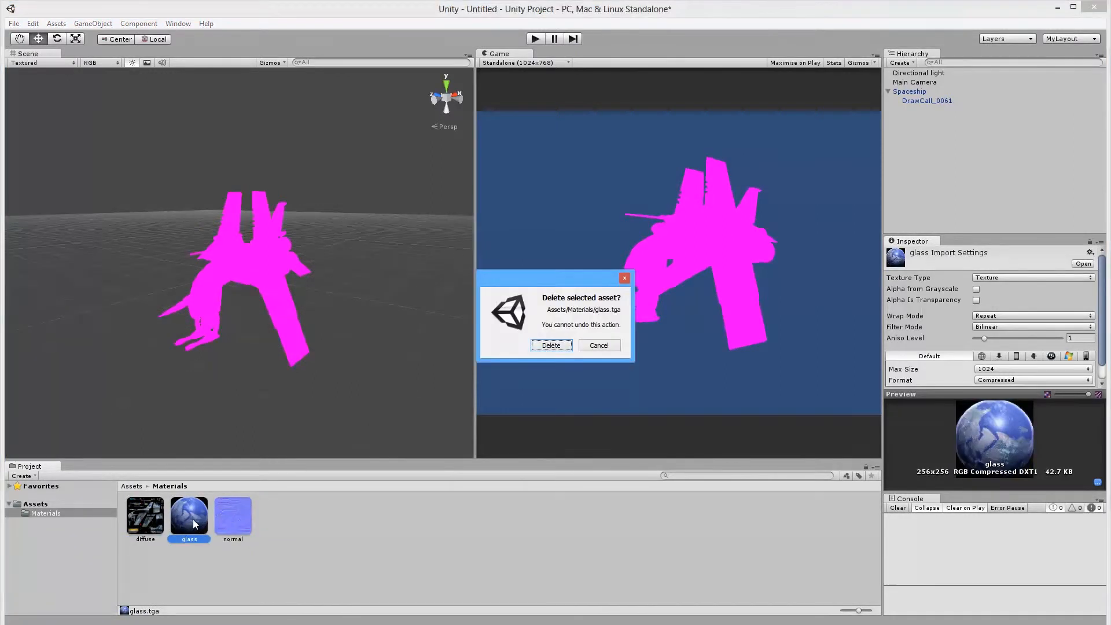
key(Return)
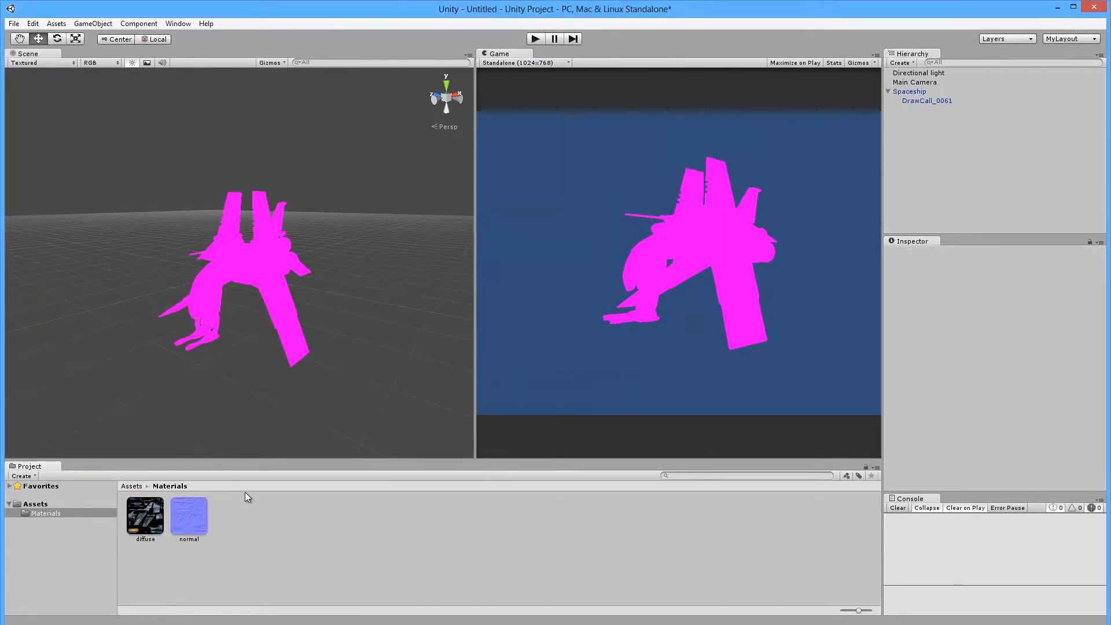
click(143, 512)
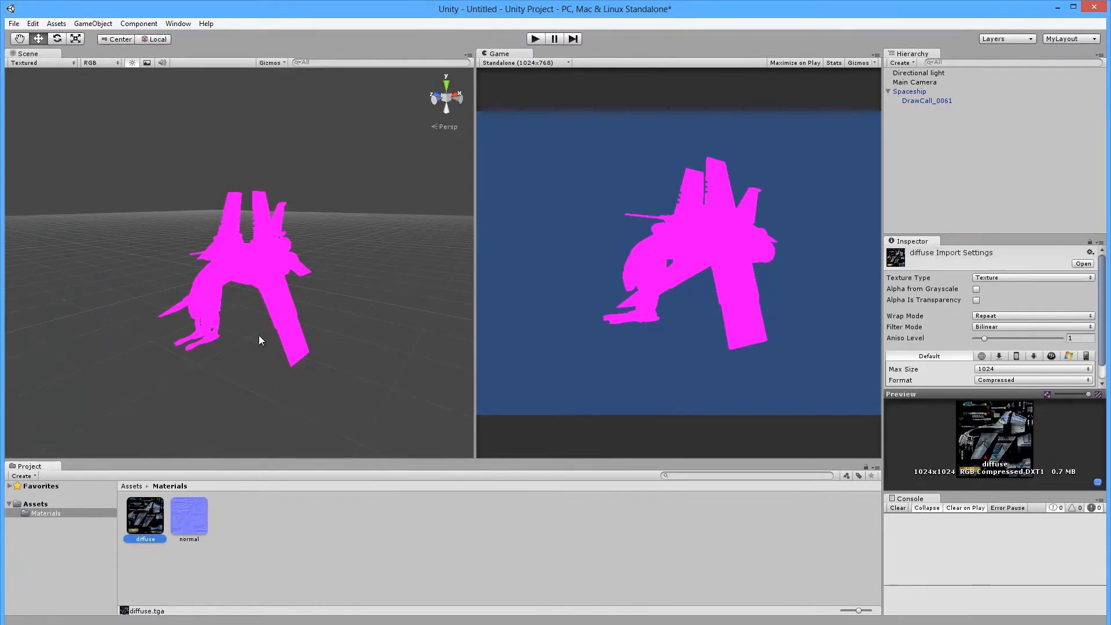
scroll(260, 284, up, 1)
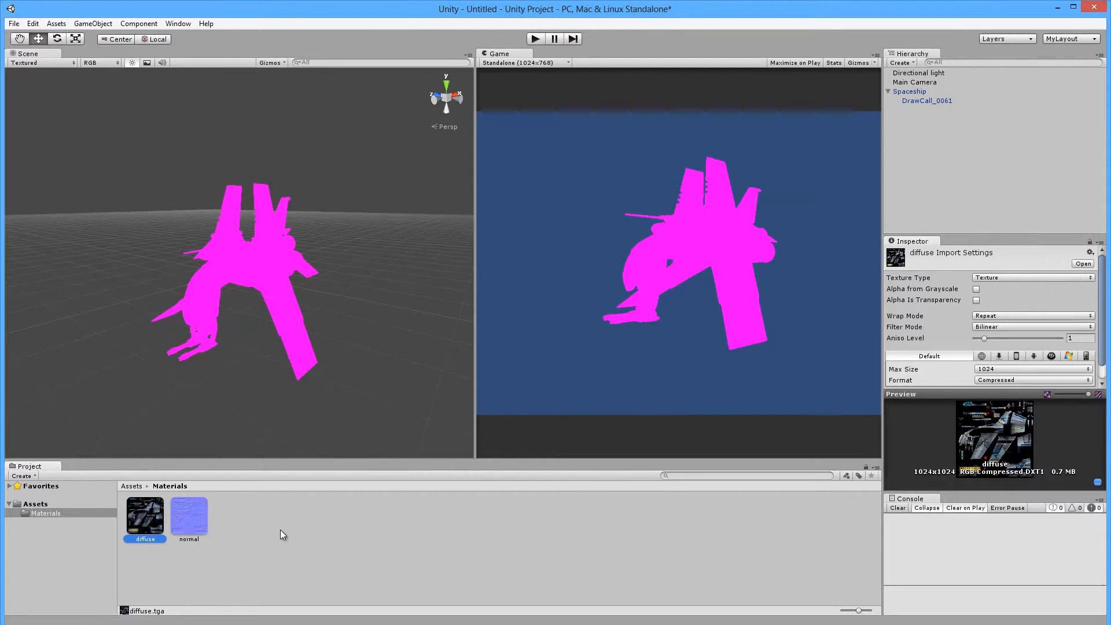
Add a Create > Material asset in the Materials folder named 'Spaceship'.
right_click(249, 521)
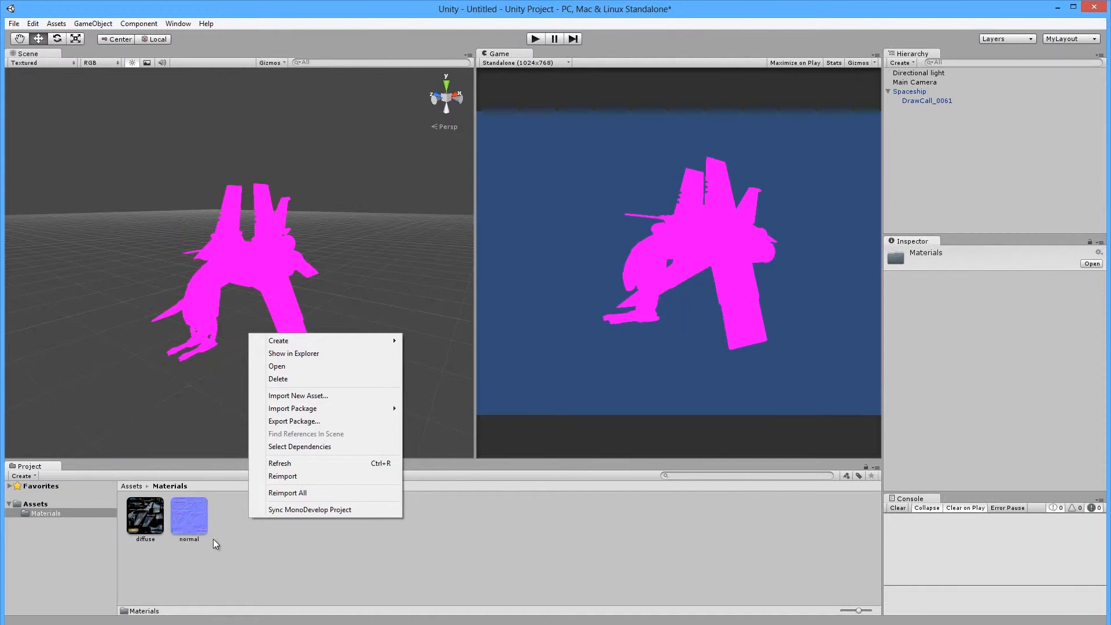
mouse_move(271, 346)
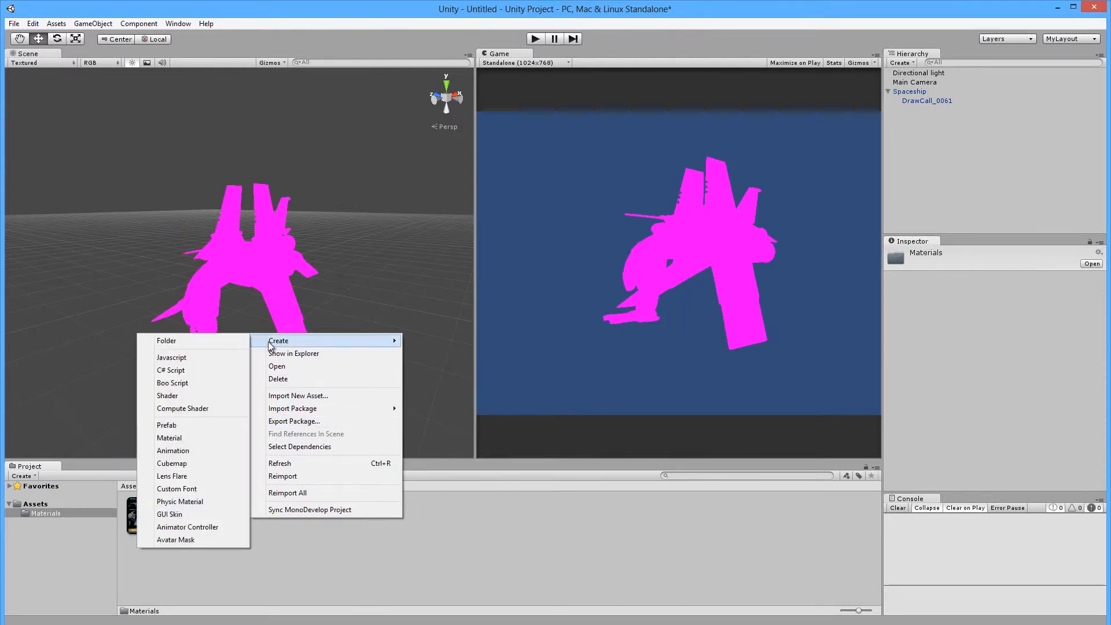
click(26, 477)
right_click(290, 539)
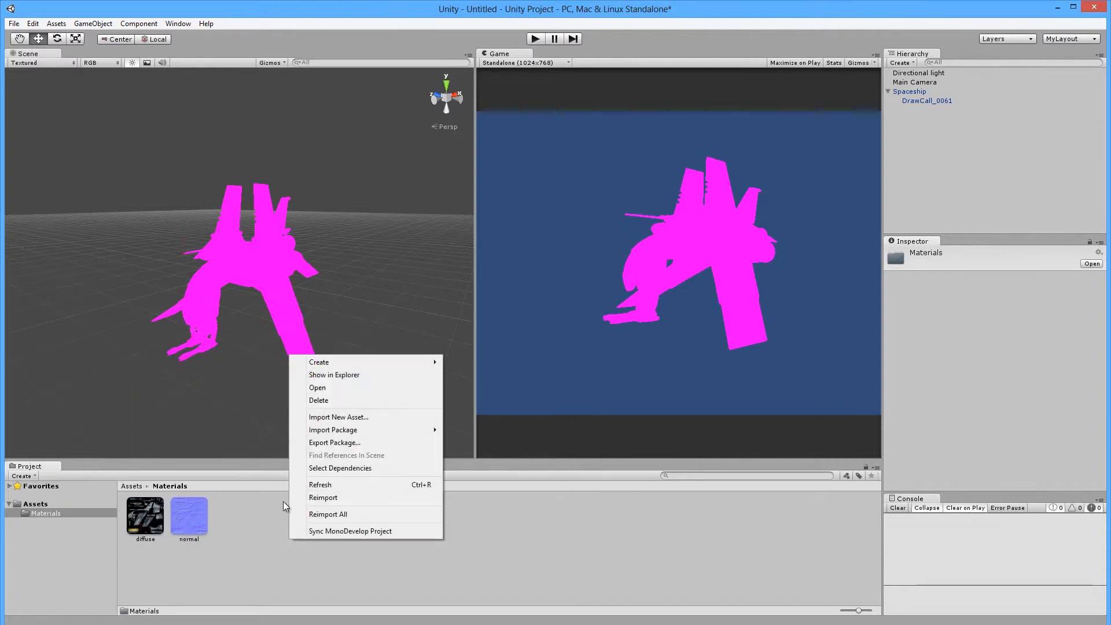
mouse_move(324, 363)
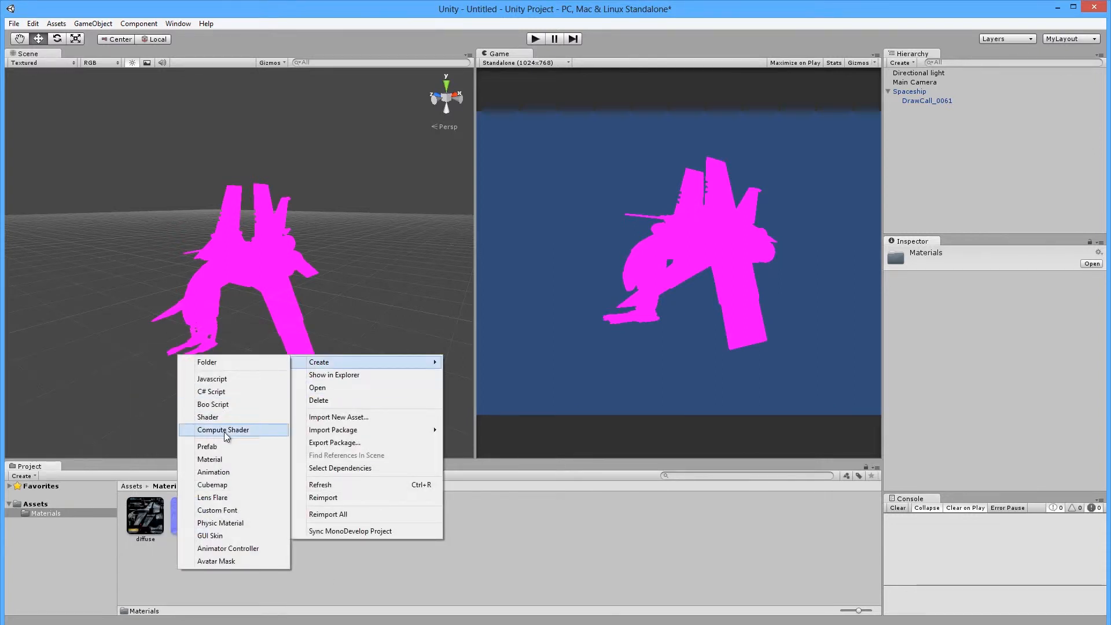
click(213, 460)
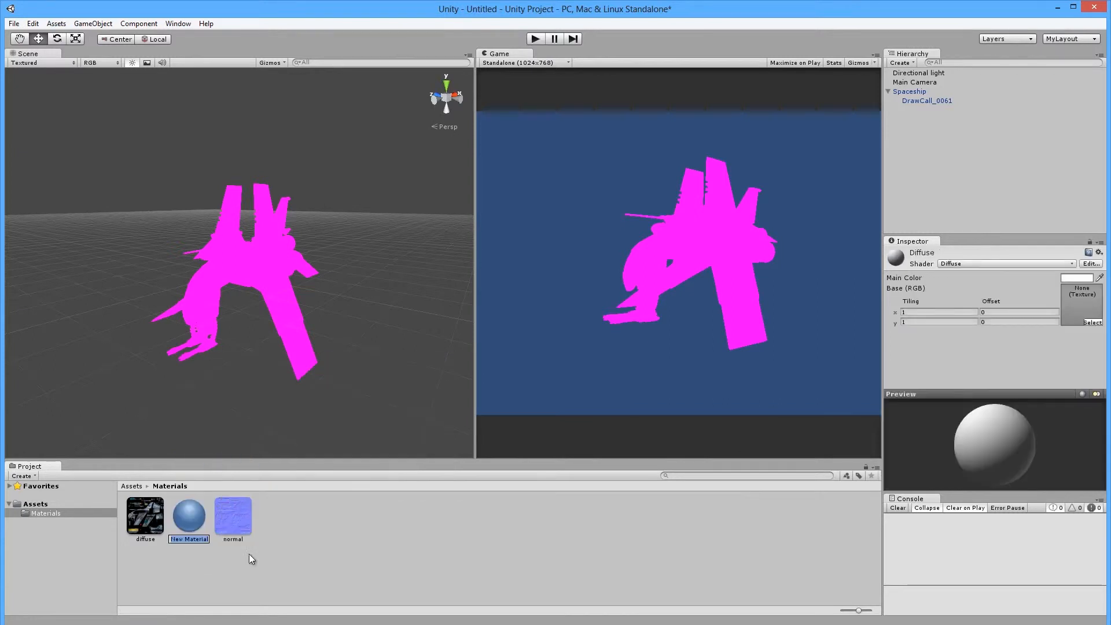
text(Spaceship)
key(Return)
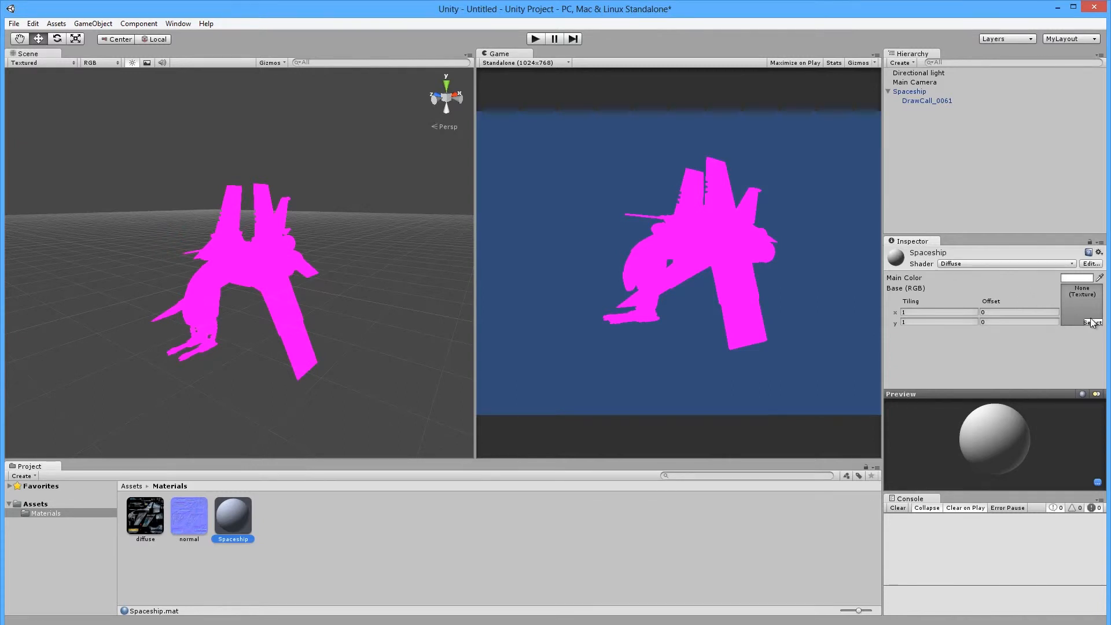
Put the diffuse texture in the Spaceship material's Base (RGB) slot and drag the material onto the ship.
drag(145, 530, 1076, 308)
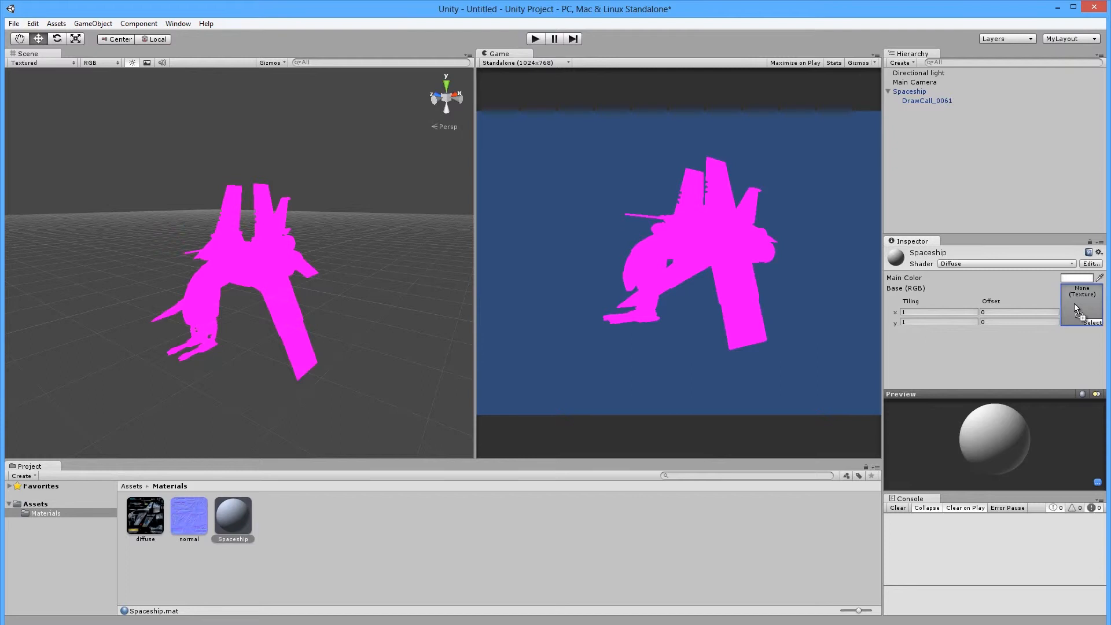
drag(1074, 304, 1073, 303)
drag(1074, 304, 1080, 304)
drag(1080, 304, 1081, 306)
drag(967, 437, 940, 445)
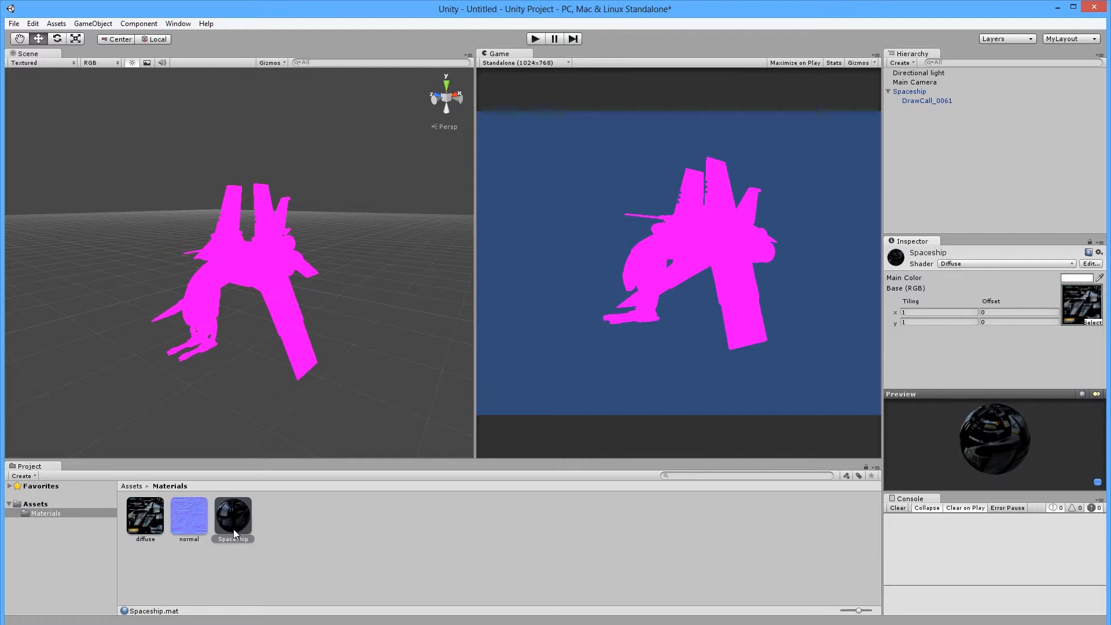
drag(236, 521, 243, 256)
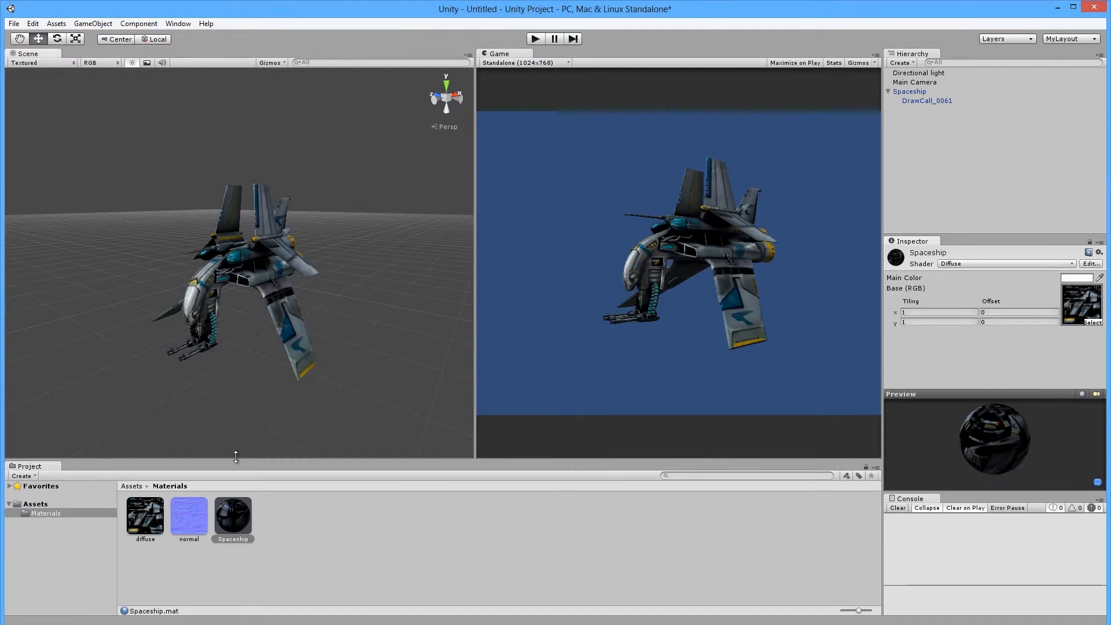
click(176, 516)
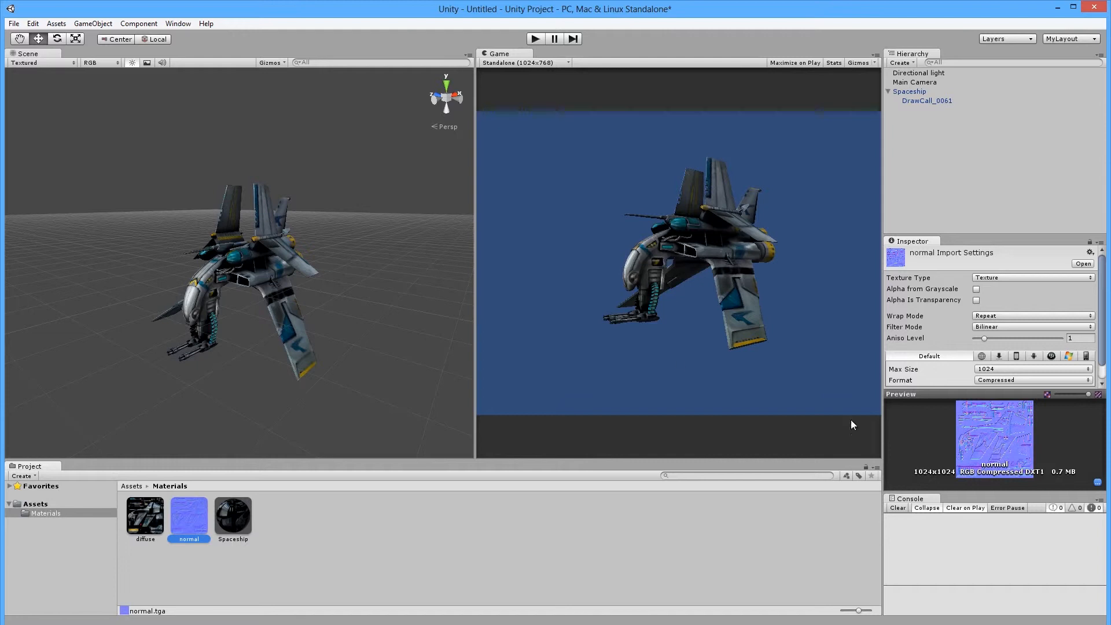
click(222, 283)
scroll(295, 317, up, 10)
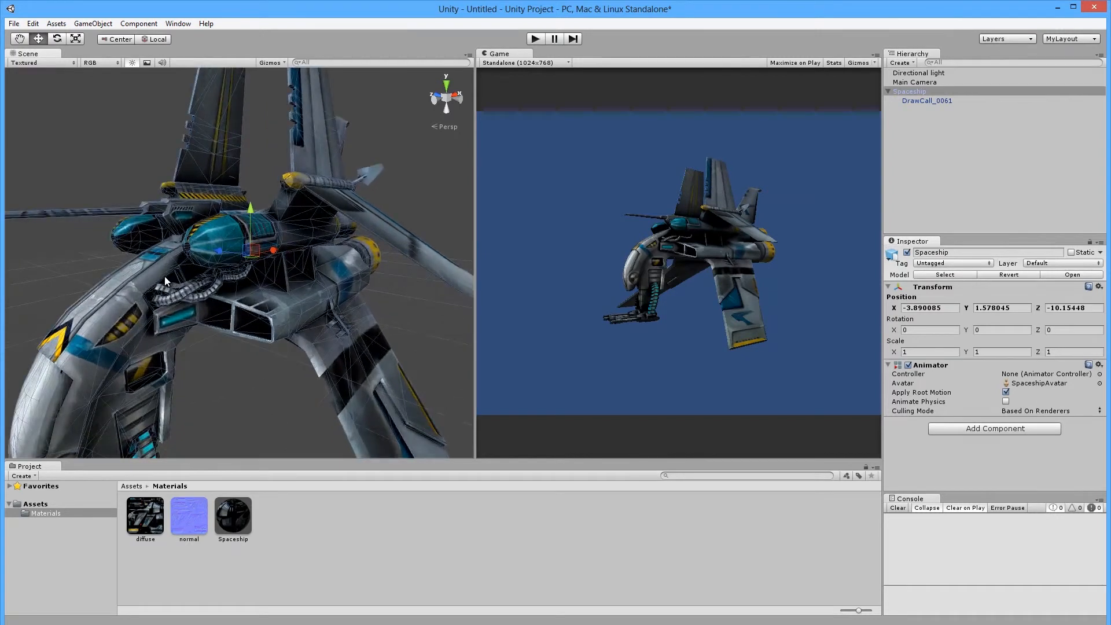
scroll(164, 276, up, 5)
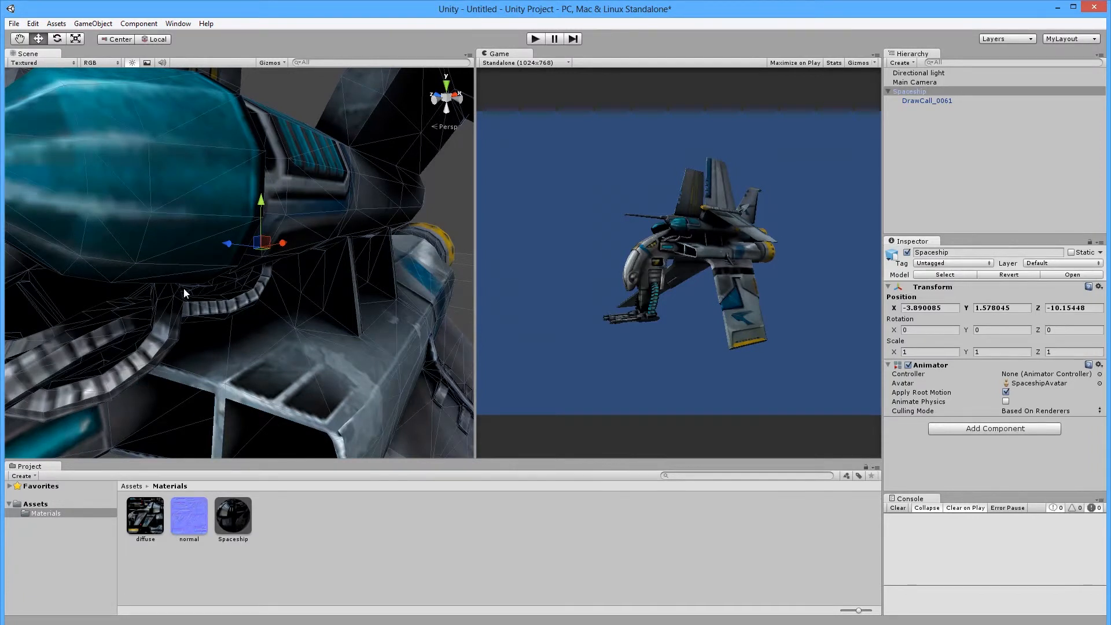
scroll(183, 287, down, 6)
click(230, 369)
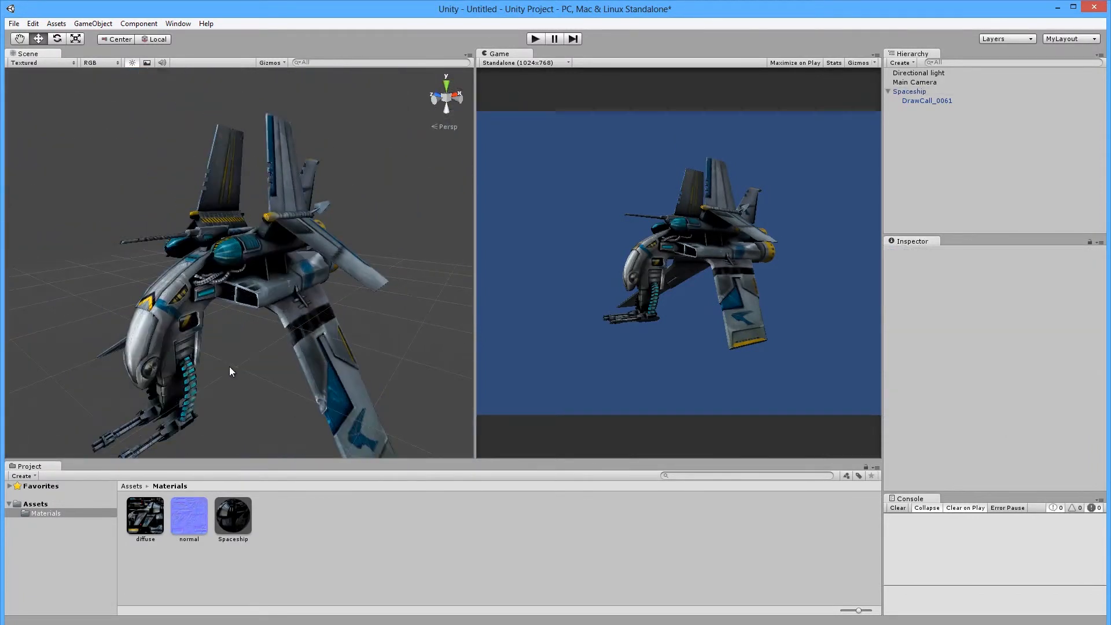
scroll(405, 359, up, 4)
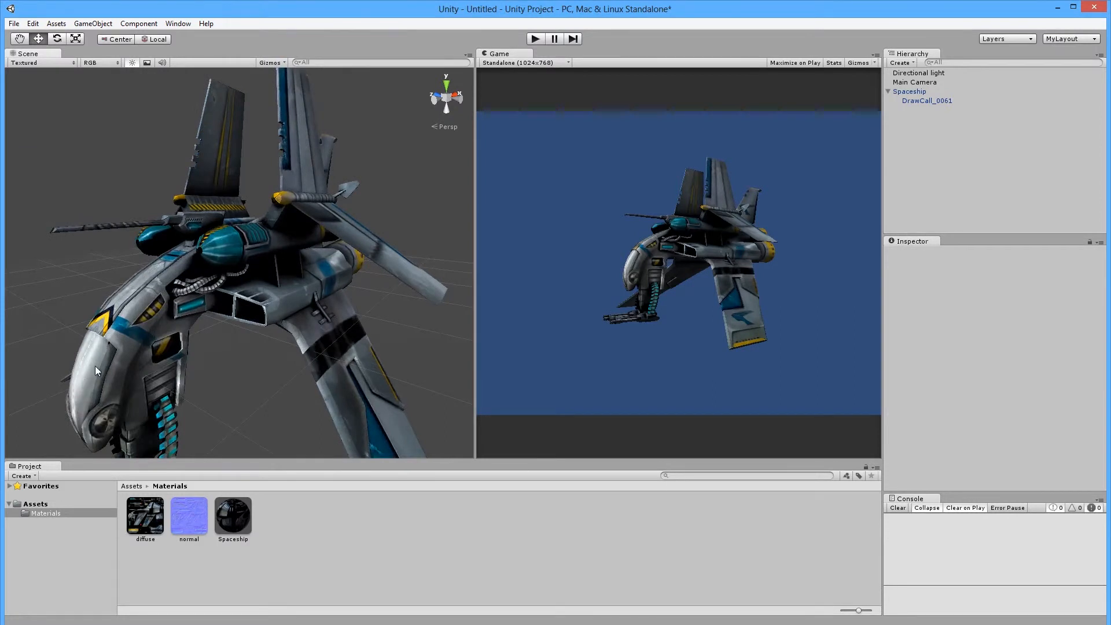
scroll(199, 370, down, 4)
middle_drag(255, 339, 187, 321)
scroll(161, 277, up, 3)
scroll(189, 321, up, 4)
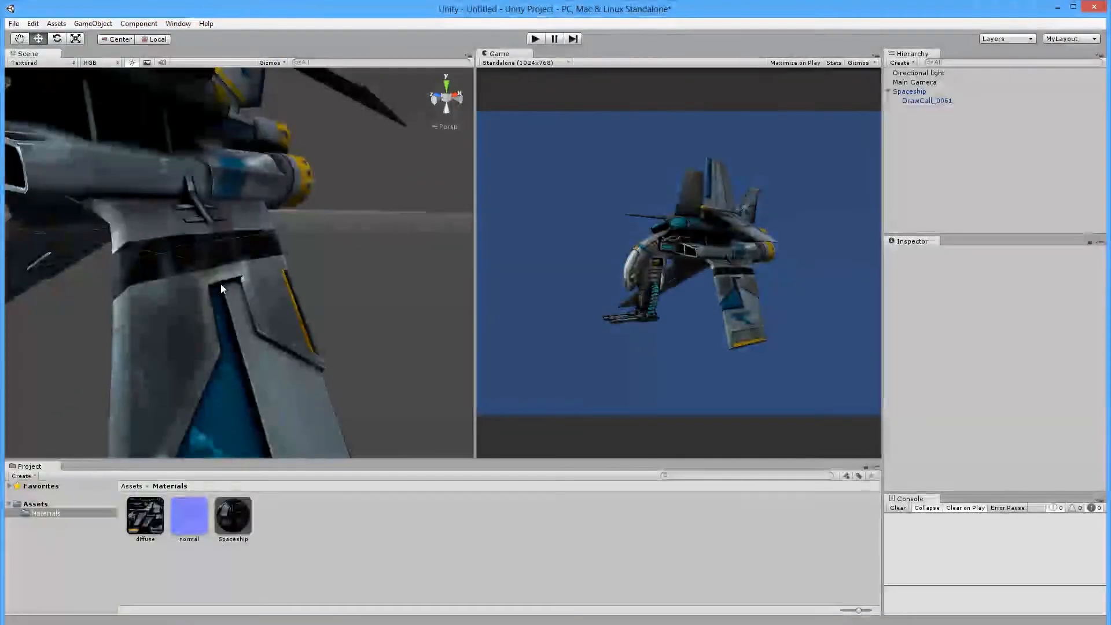
scroll(221, 295, down, 5)
middle_drag(172, 278, 209, 287)
middle_drag(306, 304, 263, 279)
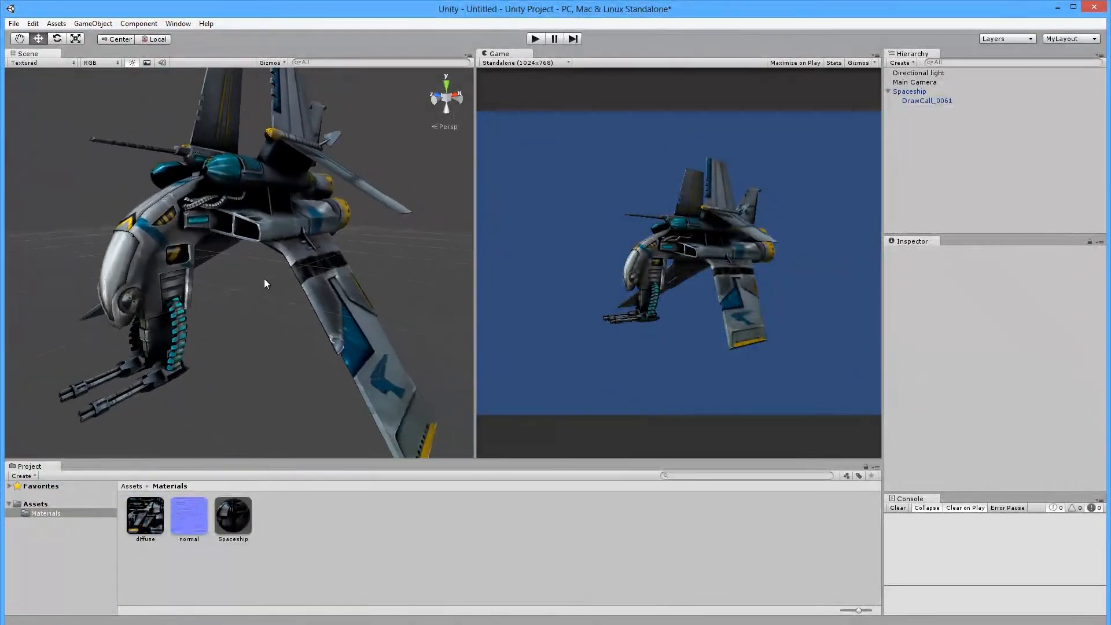
scroll(264, 279, down, 2)
click(198, 512)
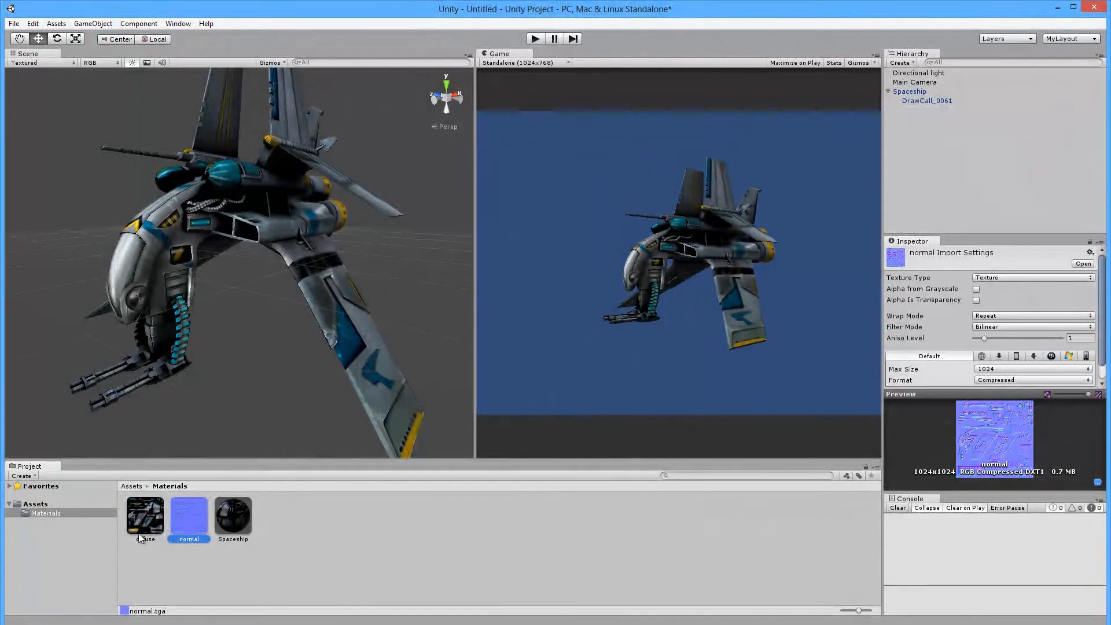
Change the Spaceship material's shader to Bumped Diffuse.
click(237, 523)
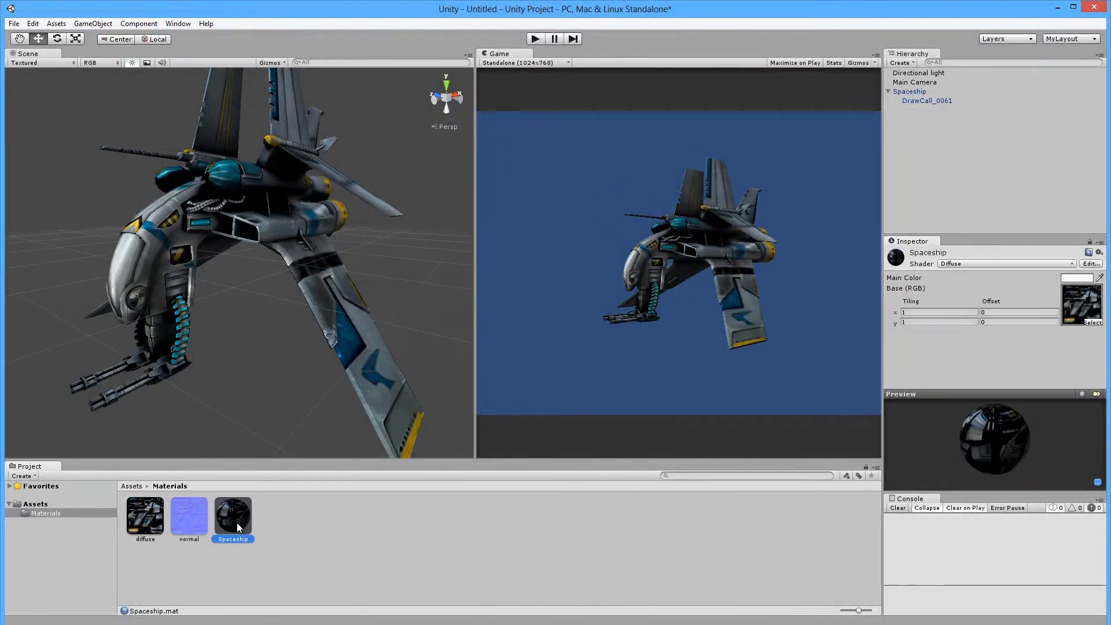
click(969, 265)
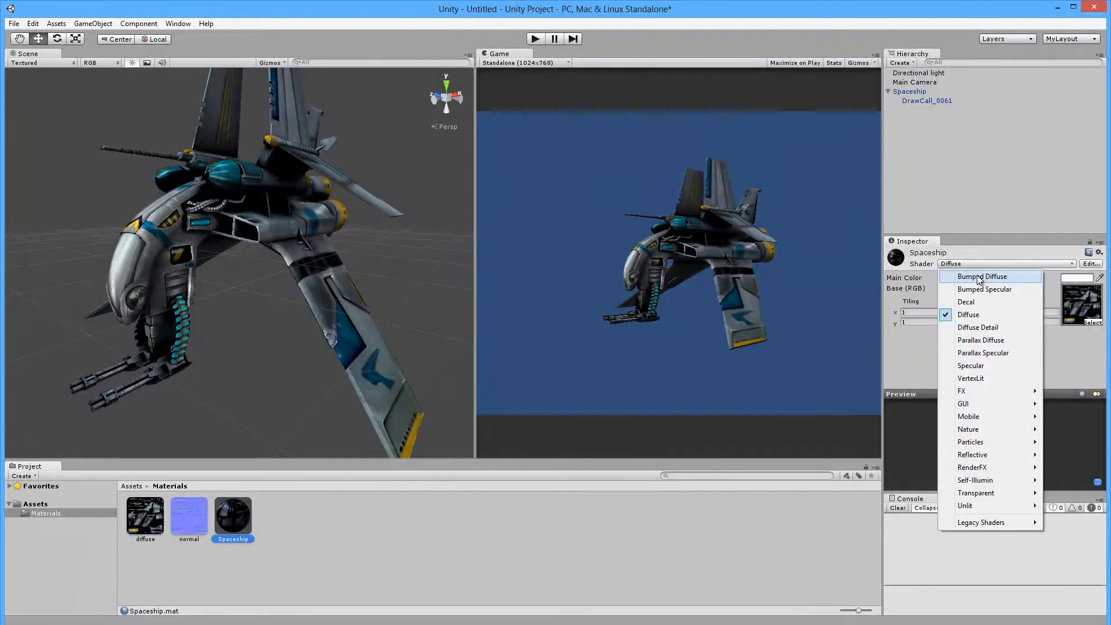
click(979, 277)
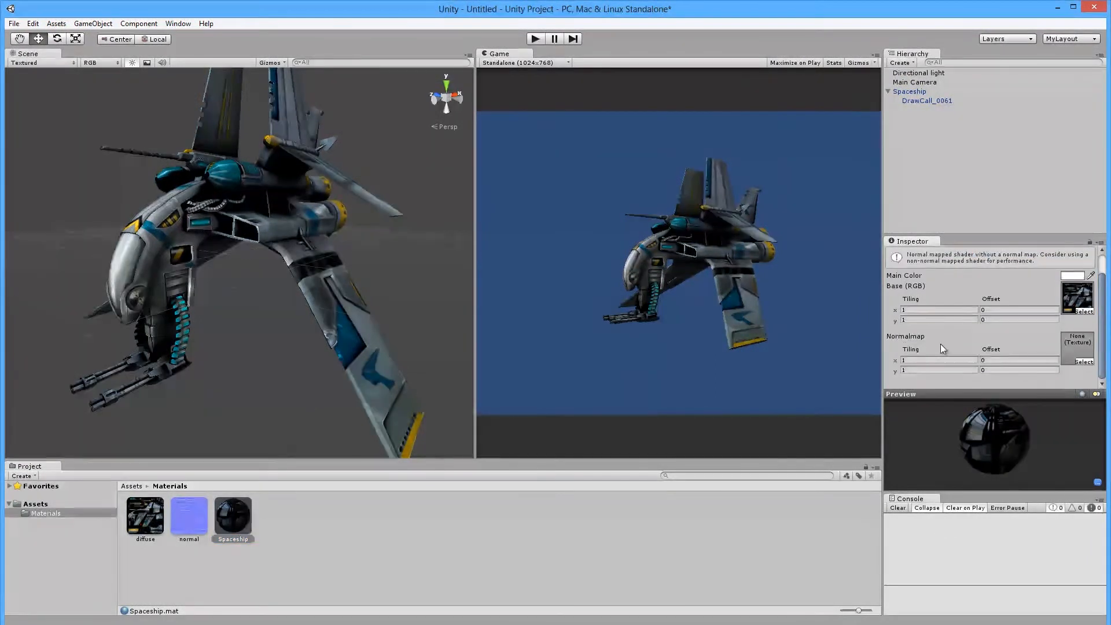
Assign the normal texture to the material's Normalmap slot, then clear the selection.
mouse_move(185, 516)
mouse_down()
mouse_move(578, 417)
mouse_move(1075, 346)
mouse_up()
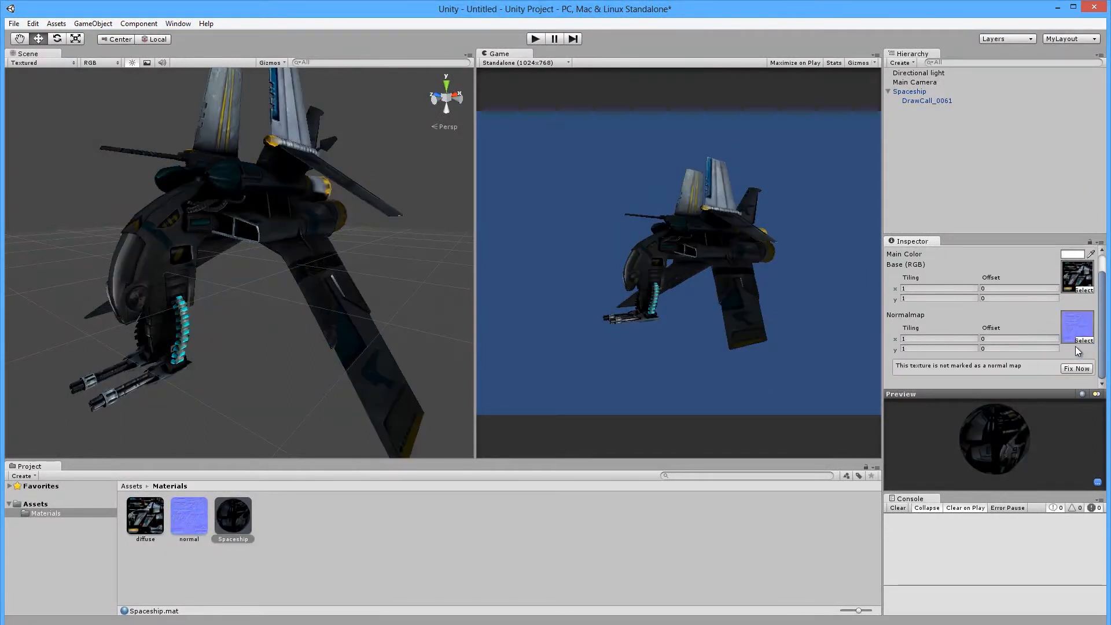
scroll(200, 259, up, 3)
scroll(222, 294, down, 2)
drag(222, 293, 234, 221)
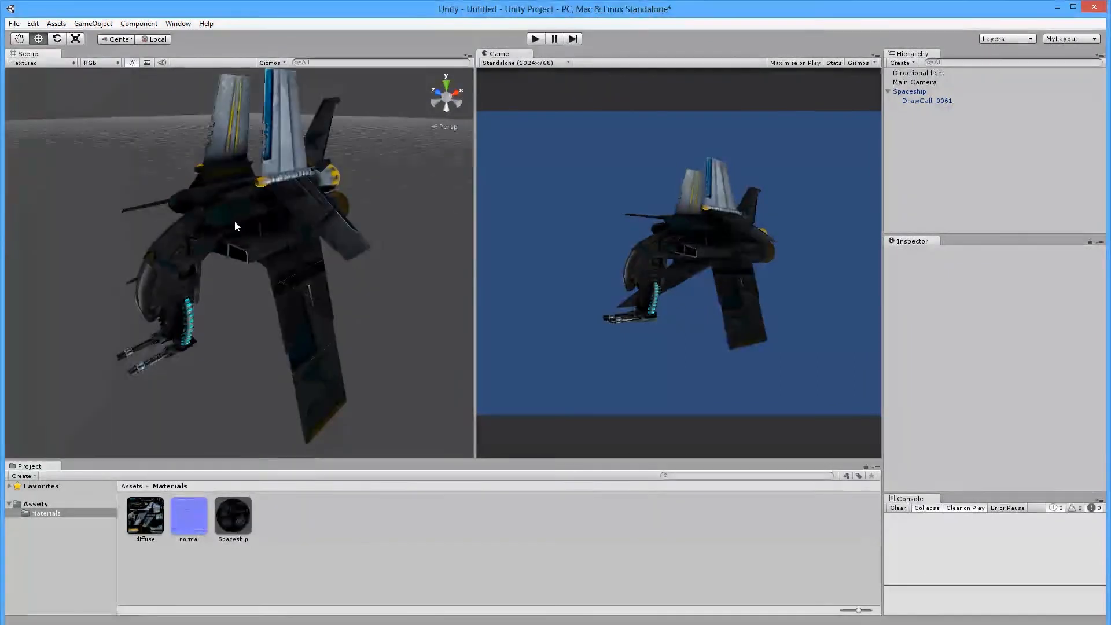
Select the Directional light in the Hierarchy.
scroll(237, 220, down, 3)
scroll(248, 242, up, 3)
alt+drag(208, 278, 216, 290)
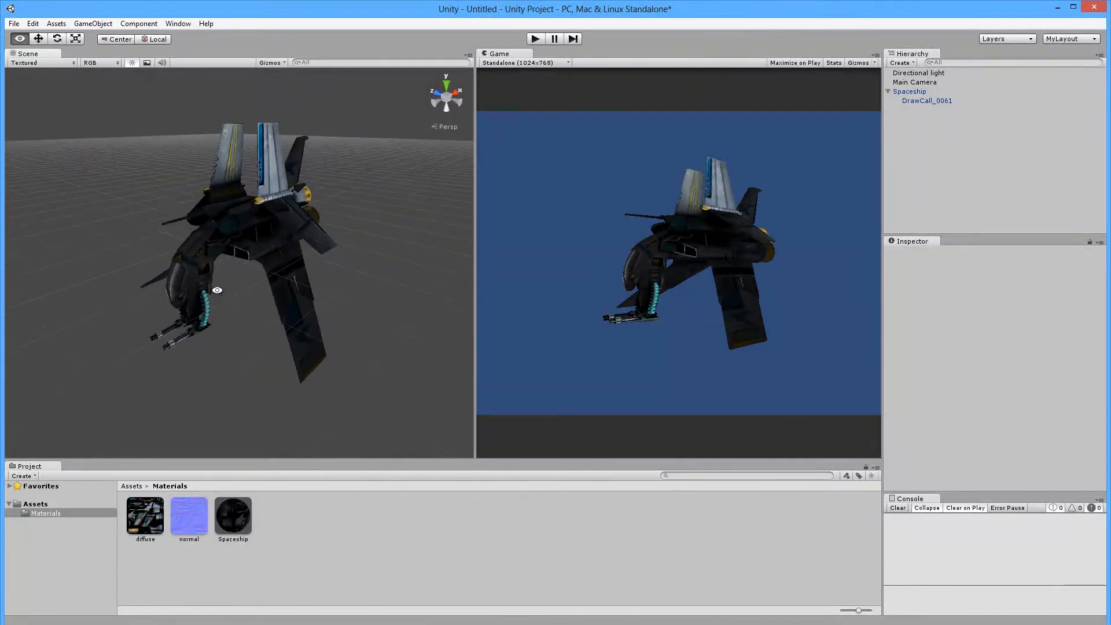
scroll(197, 236, down, 3)
scroll(197, 234, down, 1)
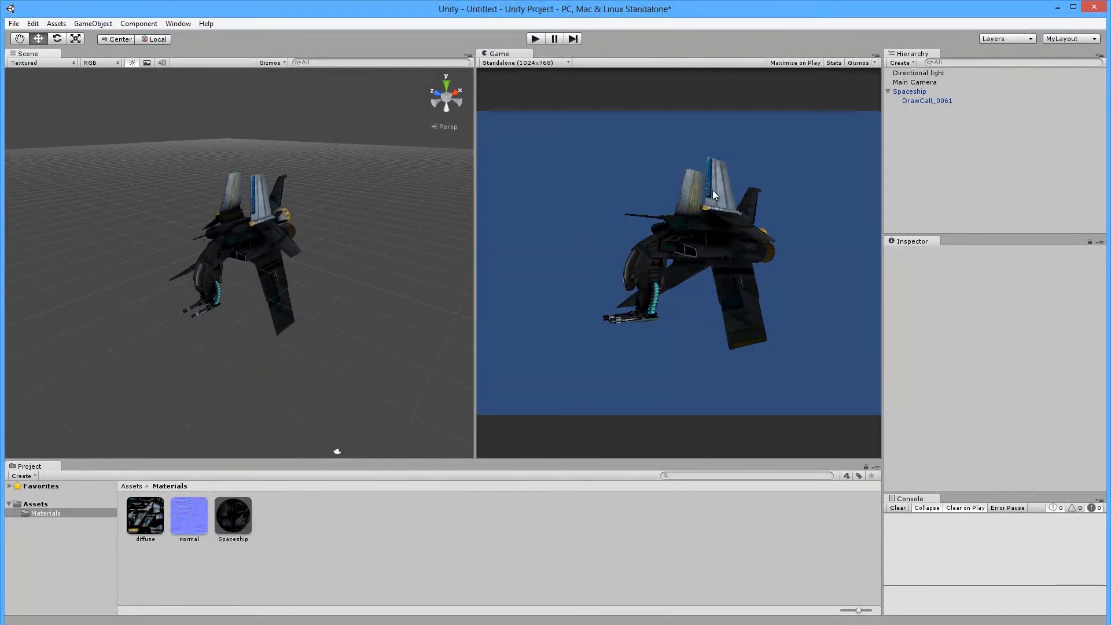
click(918, 74)
scroll(243, 228, down, 3)
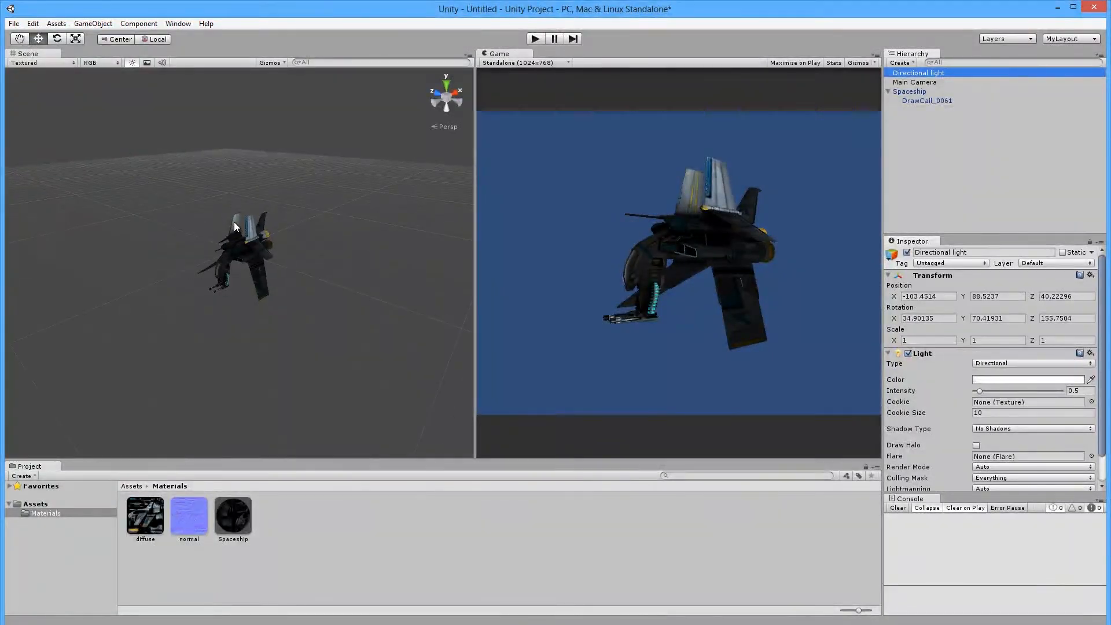
scroll(234, 221, up, 5)
Move the Directional light over to the spaceship with the Move gizmo.
key(e)
scroll(80, 155, down, 3)
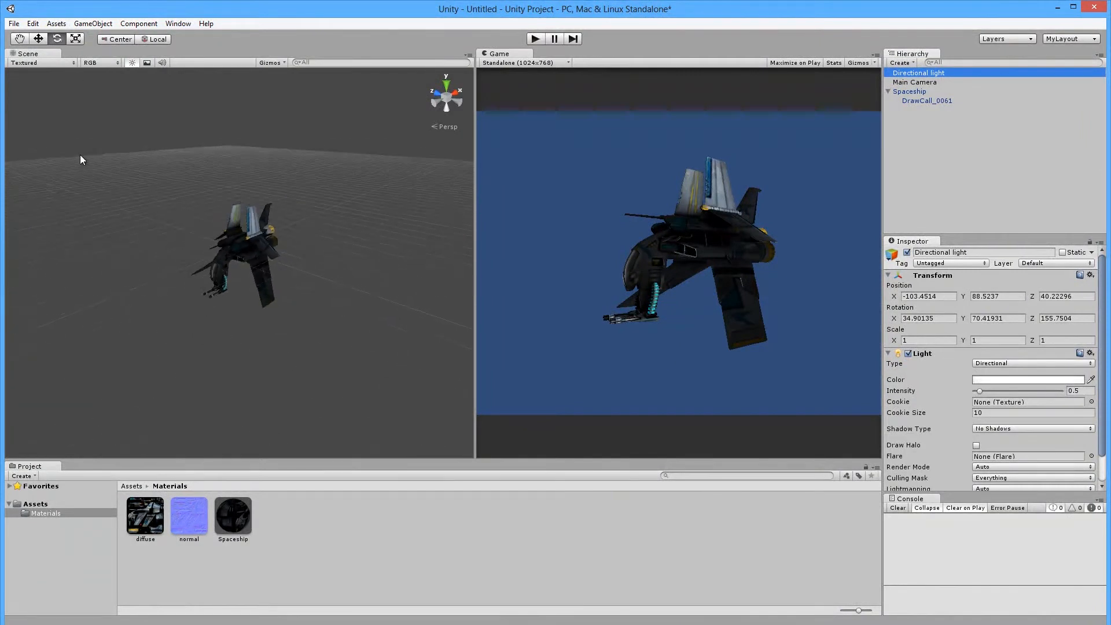
scroll(84, 193, down, 3)
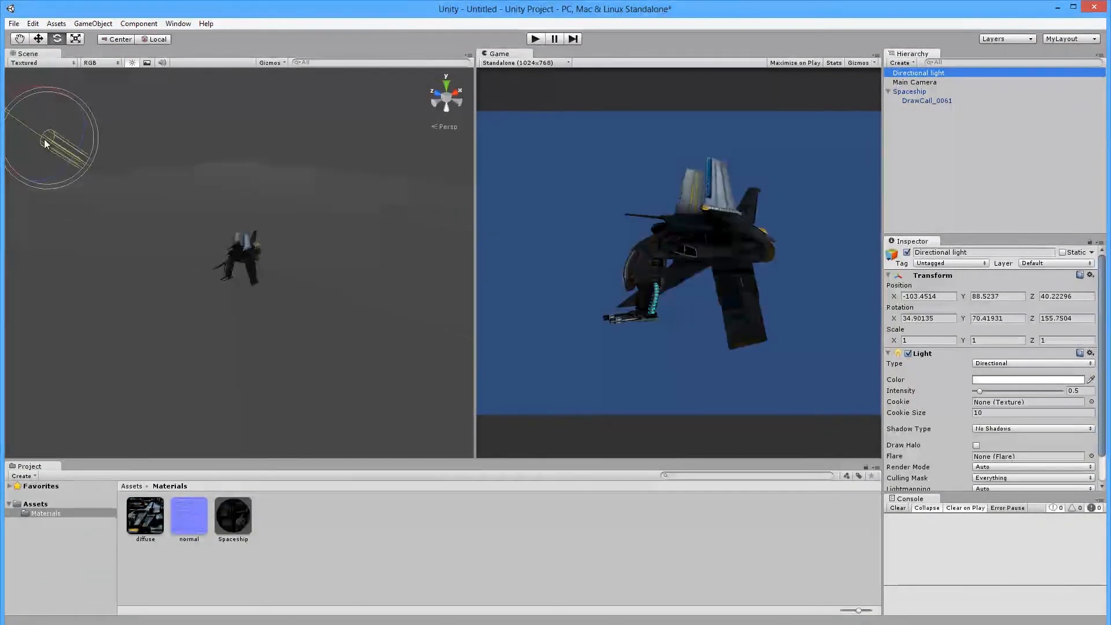
key(w)
drag(46, 146, 123, 186)
drag(181, 214, 506, 411)
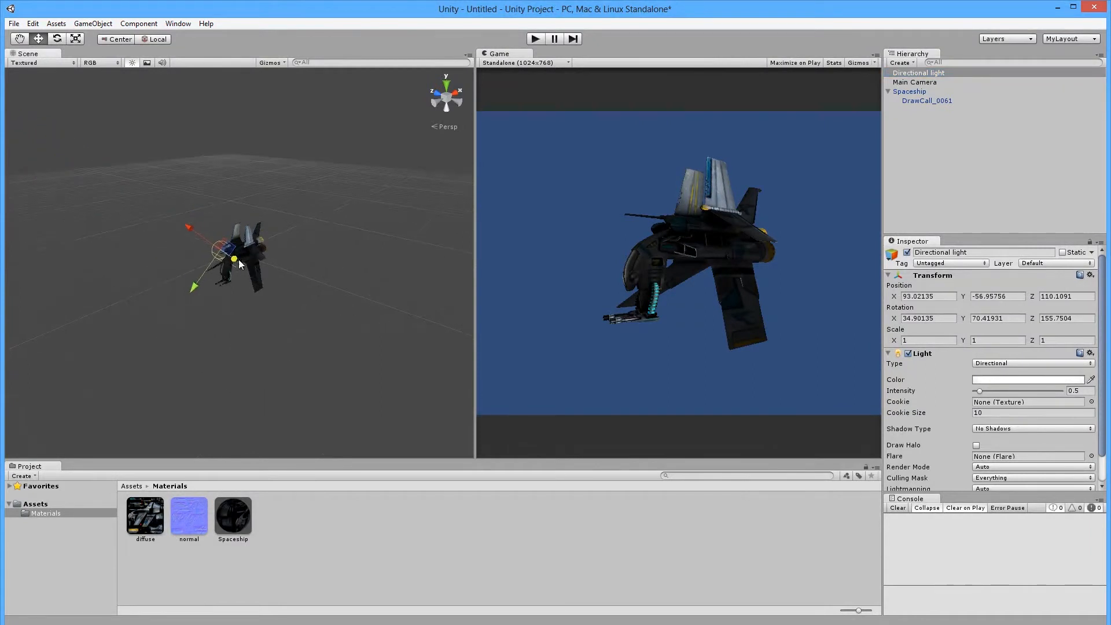
scroll(238, 259, up, 4)
Rotate the light to about -58.43, -30.74, 19.37, then show the Spaceship material.
key(e)
drag(220, 247, 302, 287)
scroll(299, 283, up, 2)
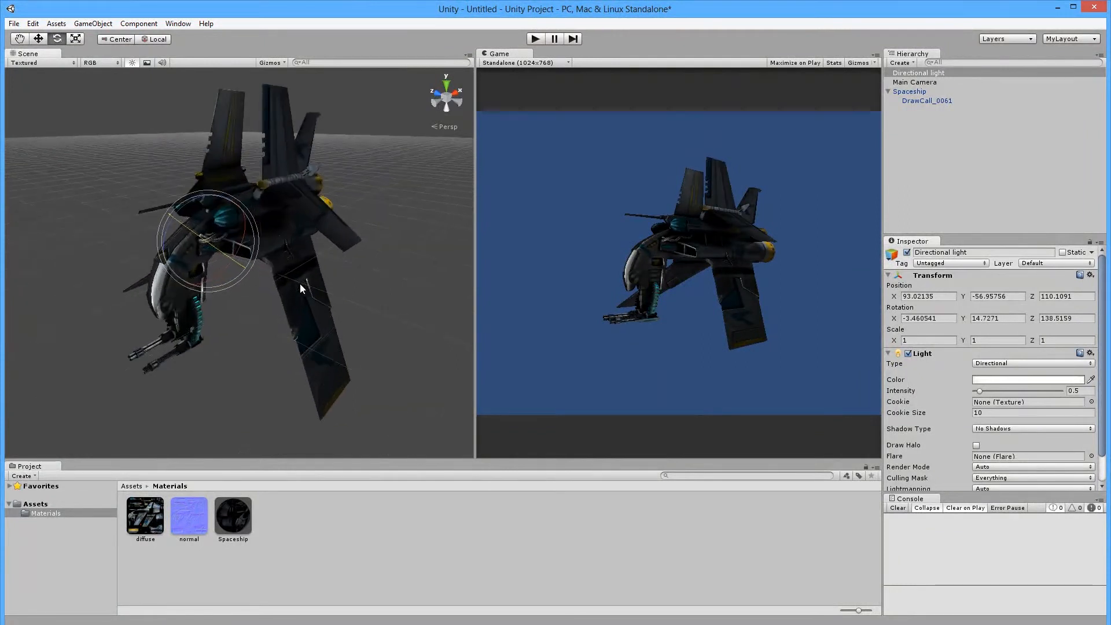
scroll(299, 283, up, 2)
mouse_move(199, 237)
mouse_down()
mouse_move(288, 287)
mouse_move(275, 276)
mouse_move(282, 297)
mouse_move(269, 284)
mouse_up()
scroll(179, 269, up, 10)
middle_drag(176, 224, 225, 372)
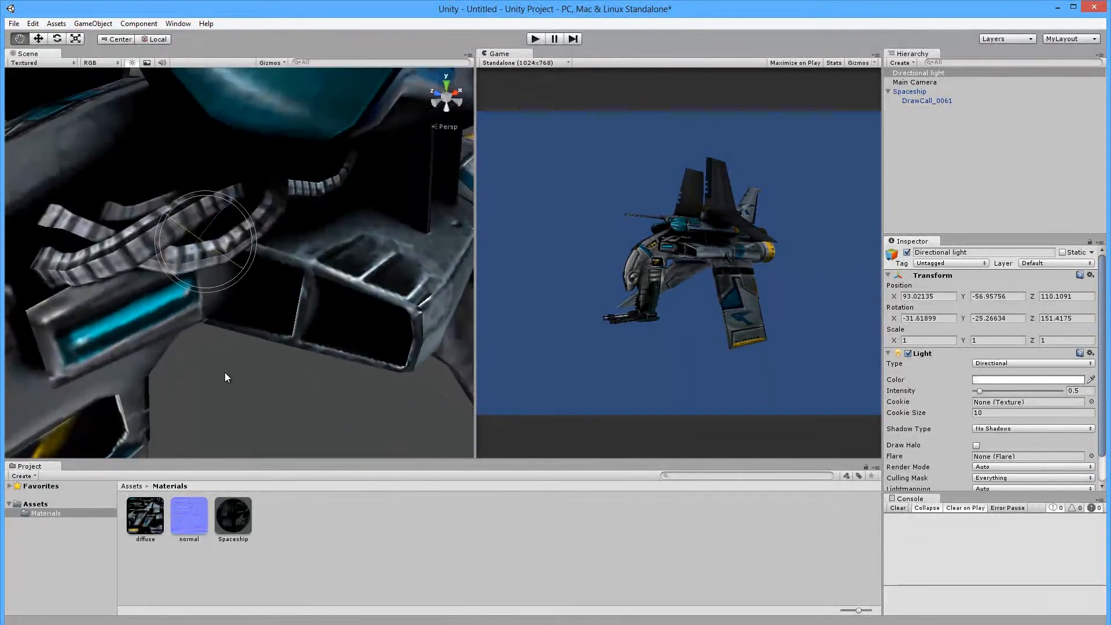
mouse_move(200, 259)
mouse_down()
mouse_move(243, 196)
mouse_move(224, 246)
mouse_move(248, 275)
mouse_move(213, 254)
mouse_move(232, 233)
mouse_move(395, 265)
mouse_move(377, 286)
mouse_up()
drag(258, 252, 179, 241)
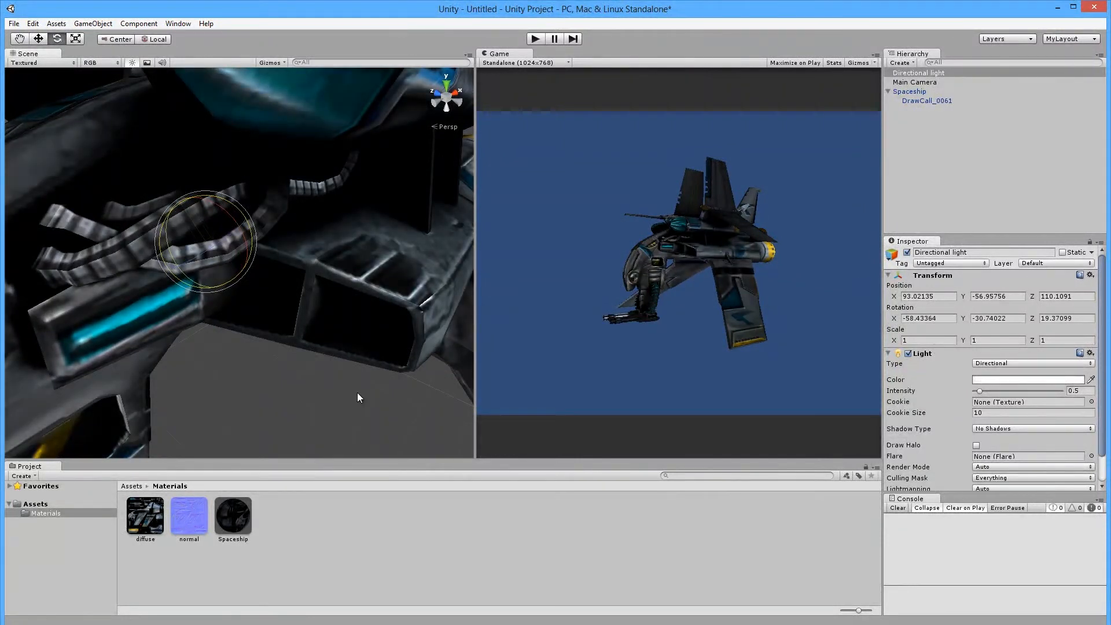
click(290, 285)
click(242, 523)
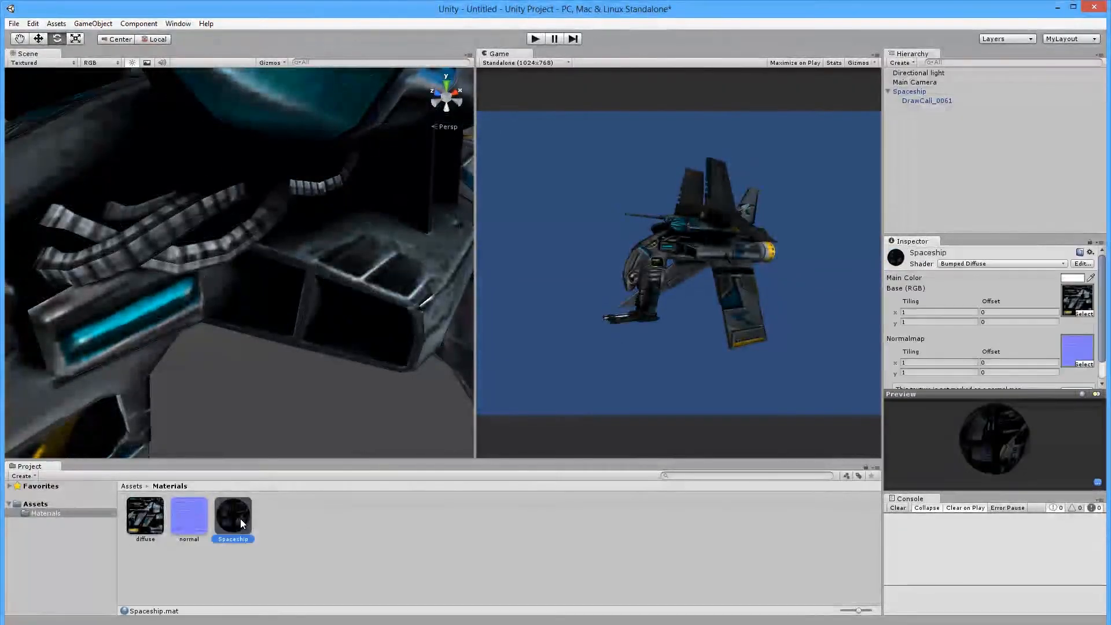
click(1011, 266)
click(971, 314)
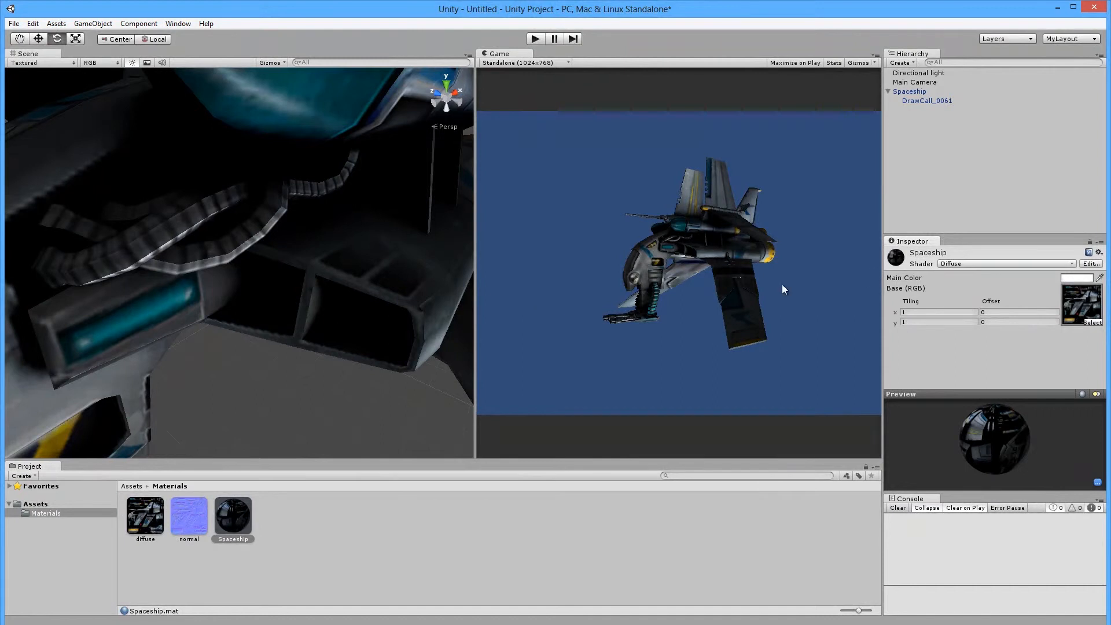
click(1004, 263)
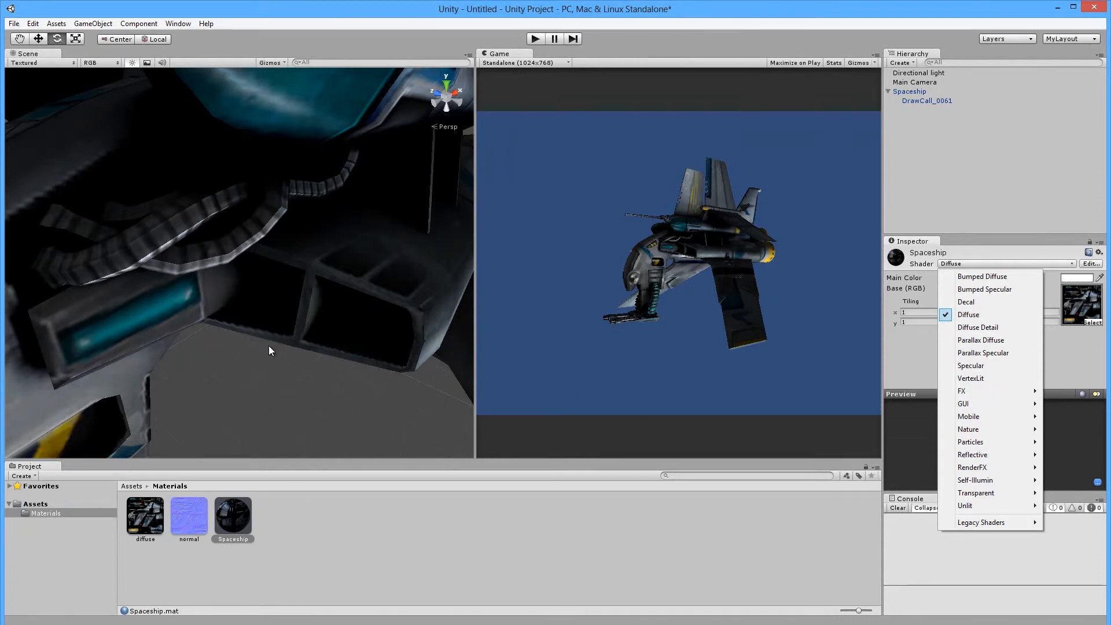
click(230, 337)
scroll(190, 283, down, 10)
middle_drag(182, 272, 199, 235)
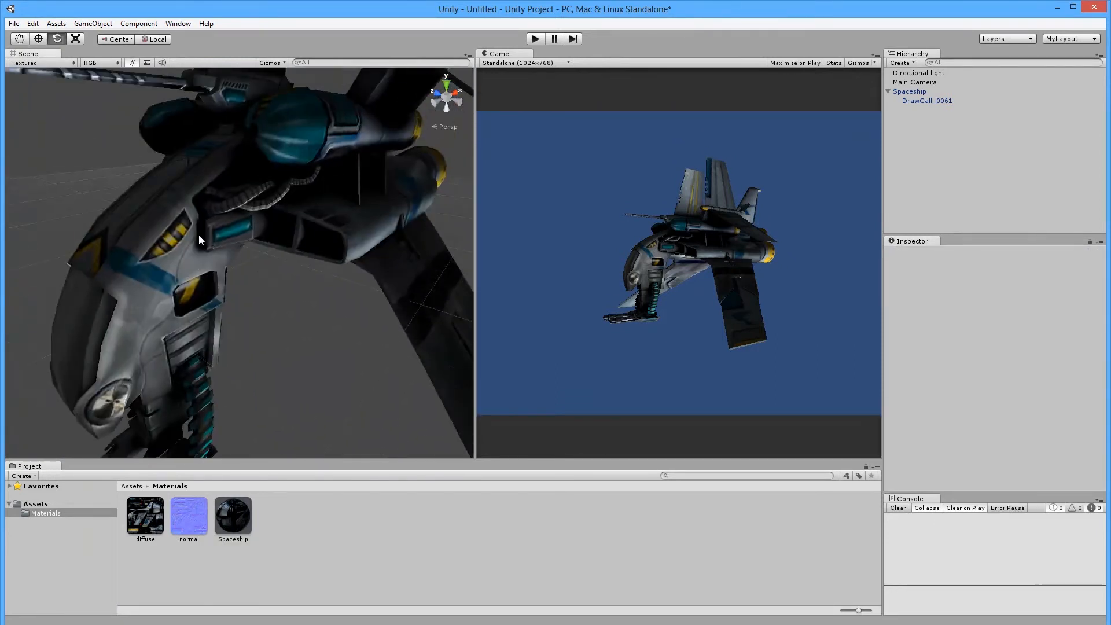
click(247, 239)
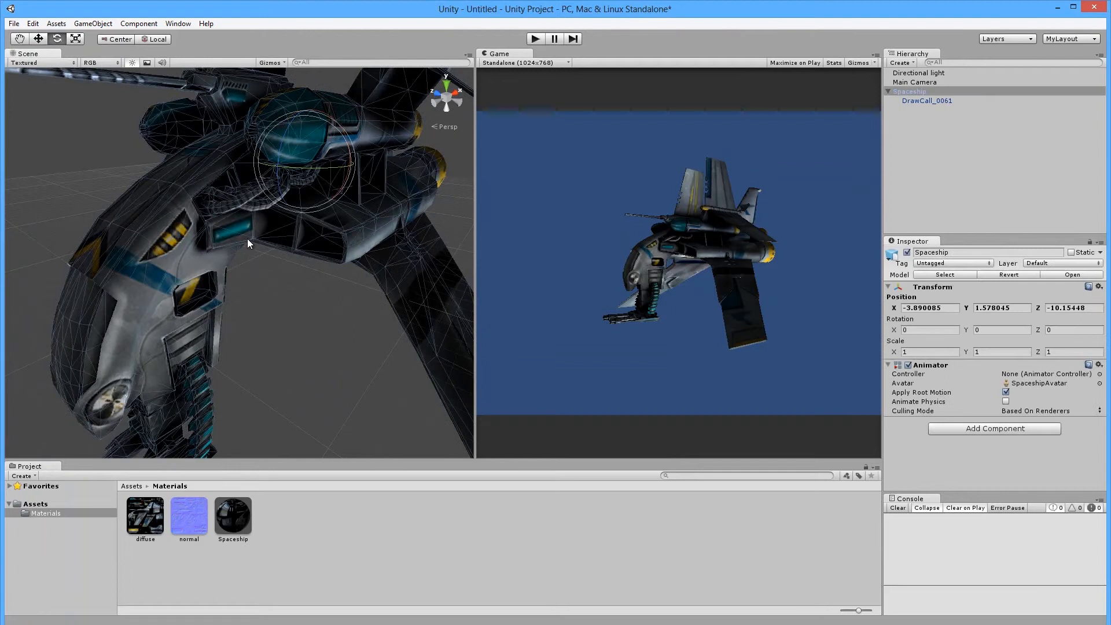
click(252, 269)
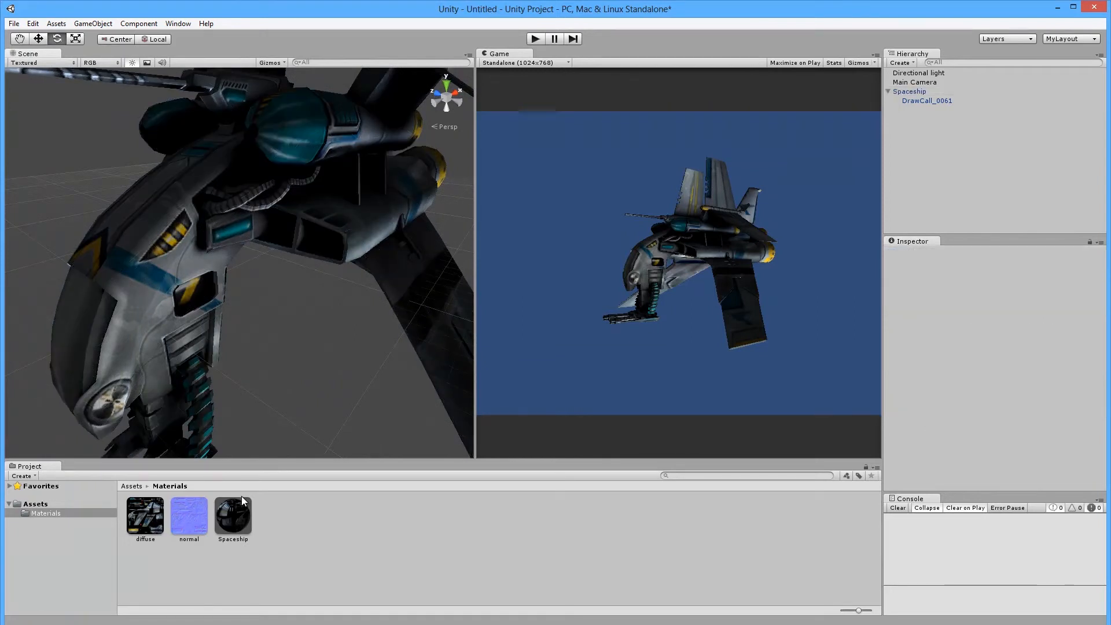
click(248, 515)
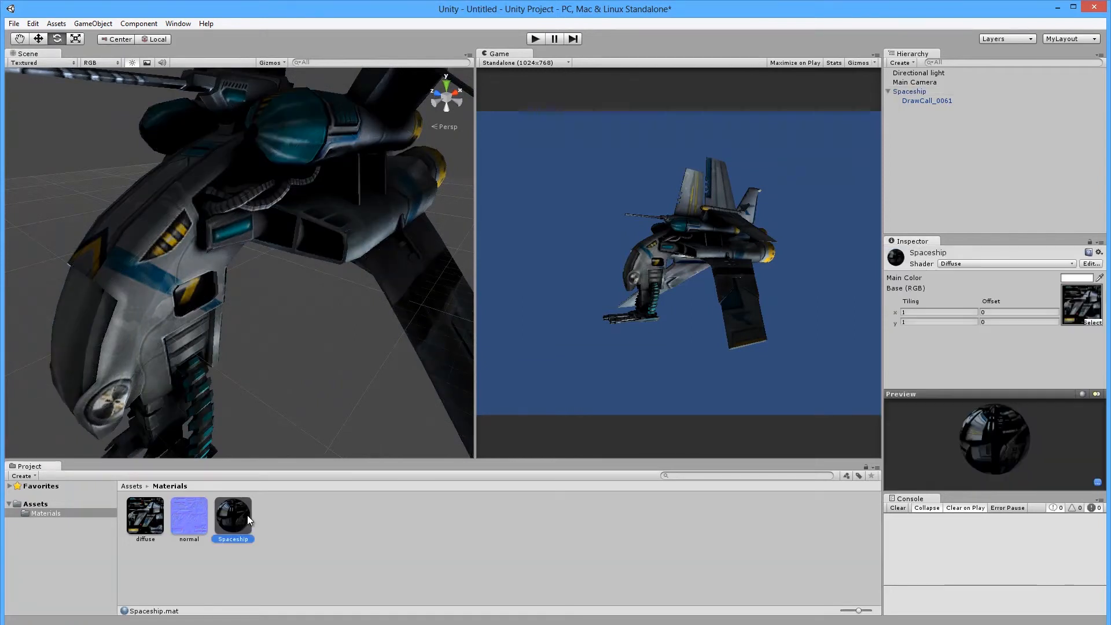
click(991, 263)
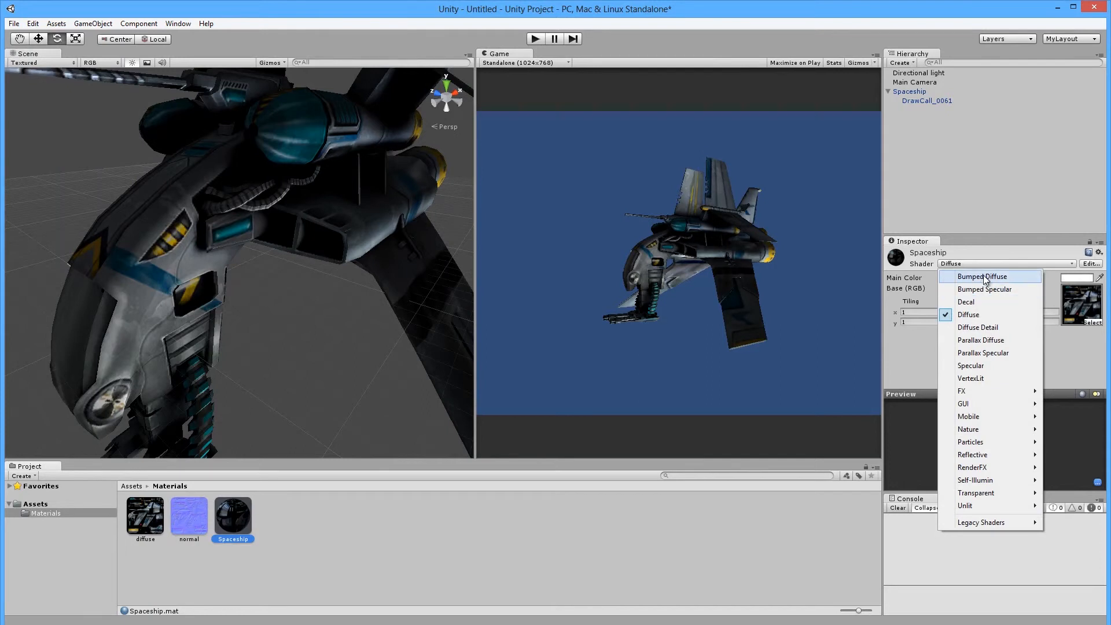
click(981, 276)
scroll(255, 290, down, 5)
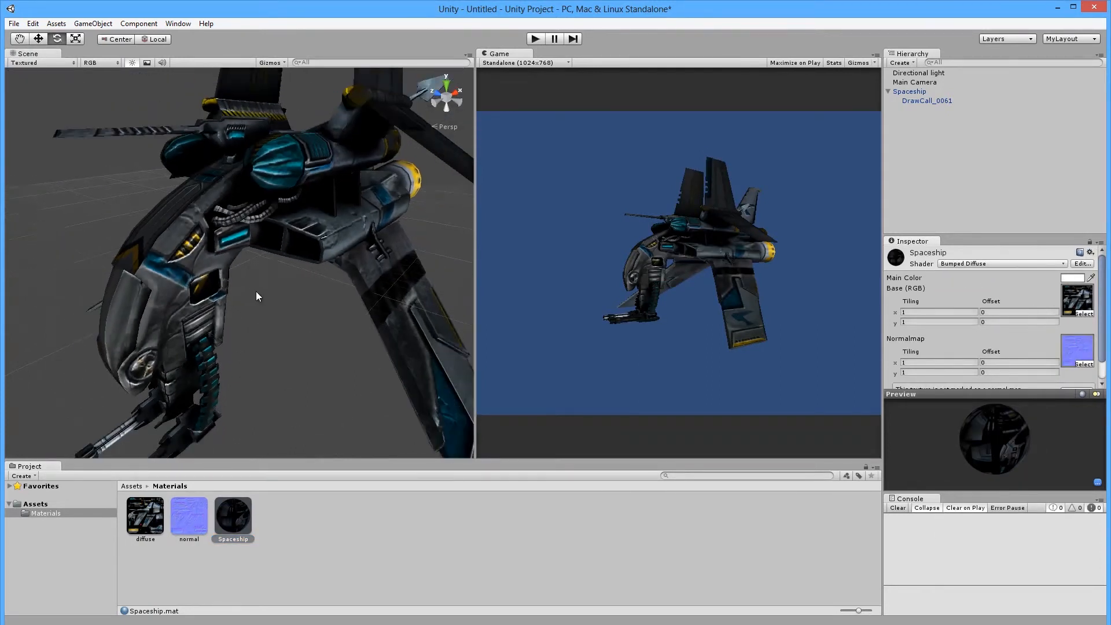
scroll(248, 291, down, 1)
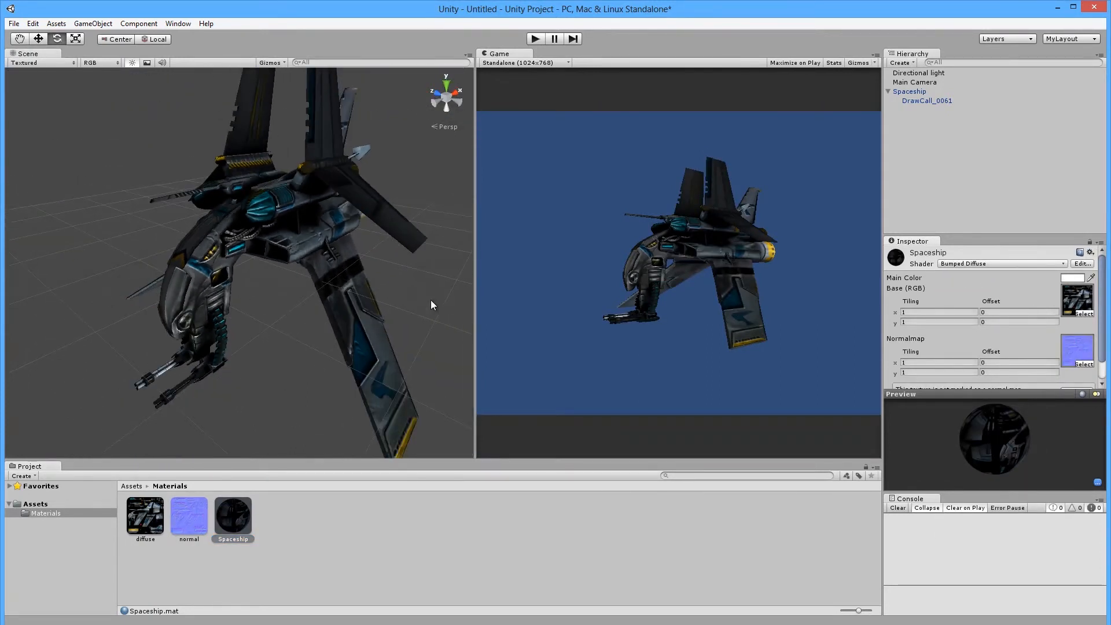
scroll(241, 290, up, 2)
scroll(232, 291, up, 3)
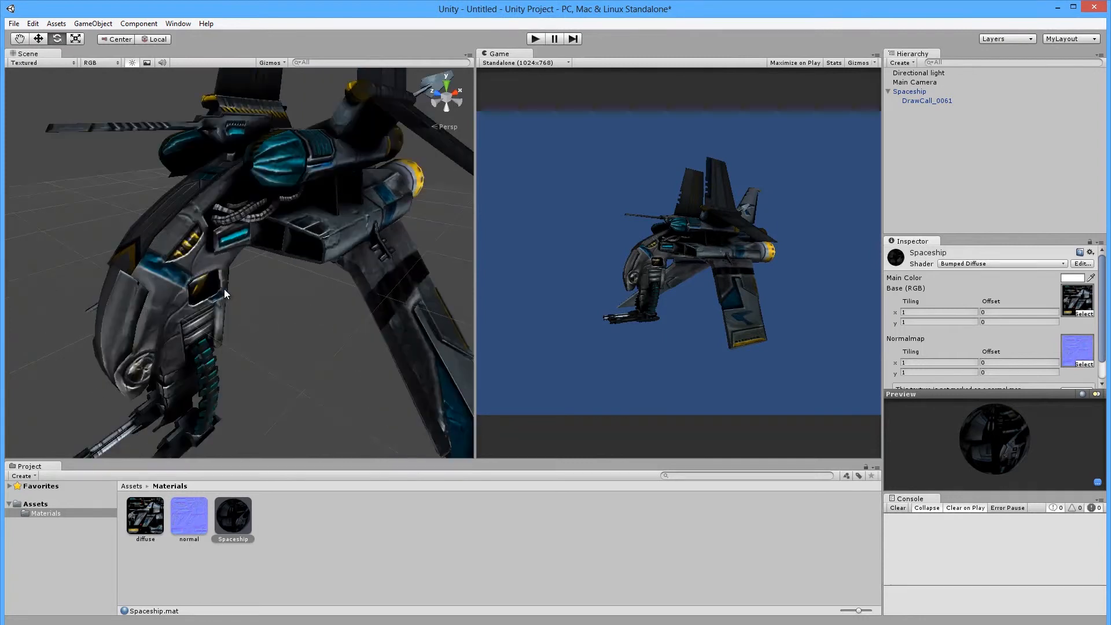
scroll(225, 270, down, 6)
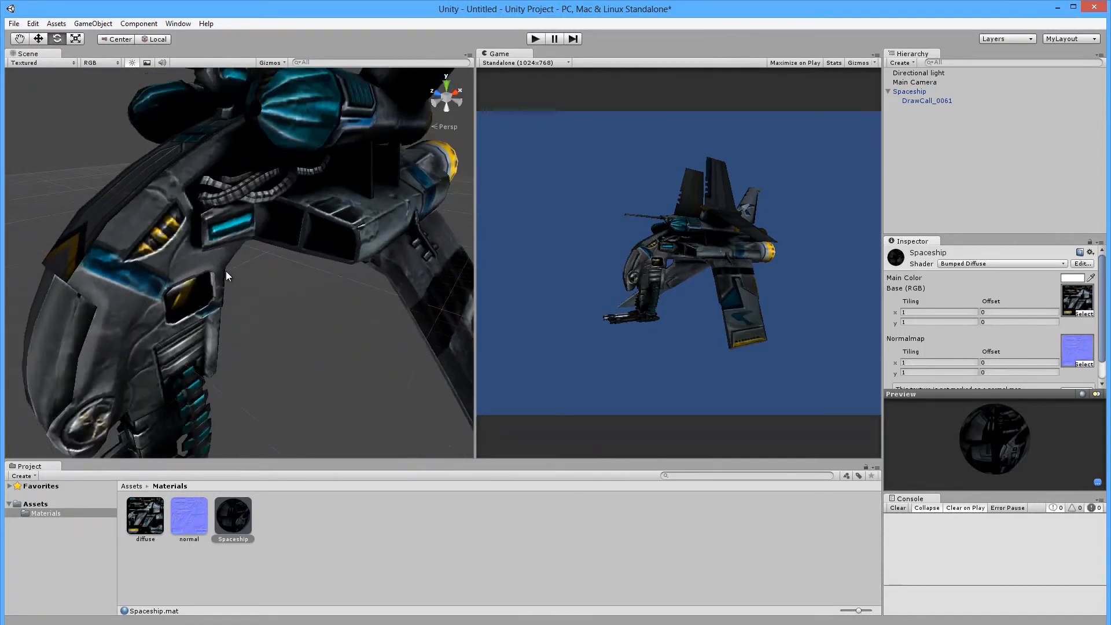
scroll(278, 318, down, 2)
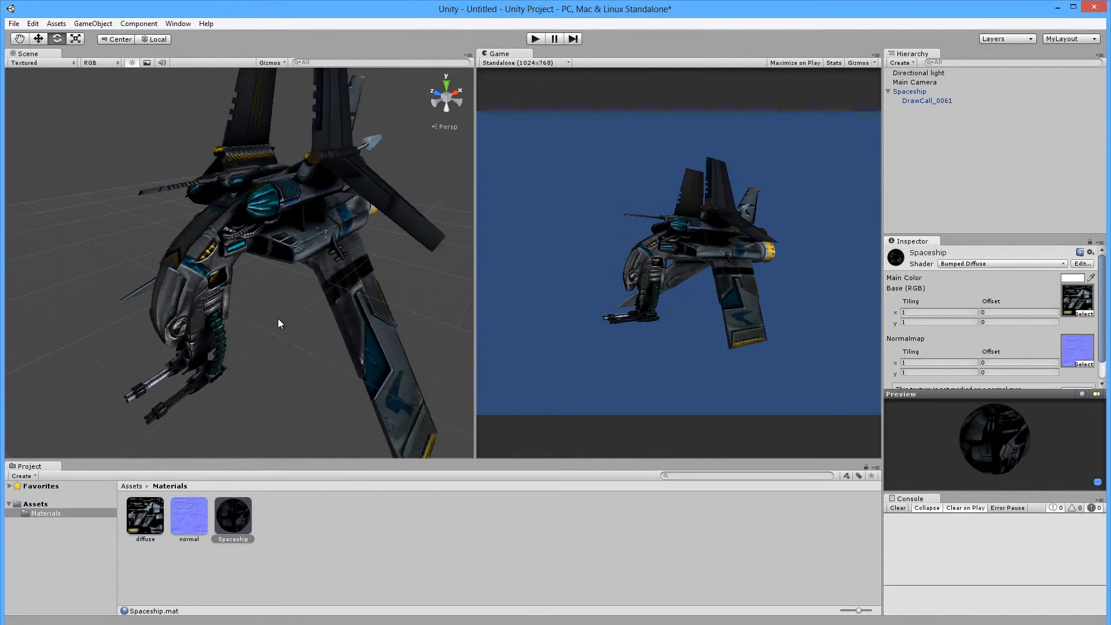
scroll(278, 318, down, 2)
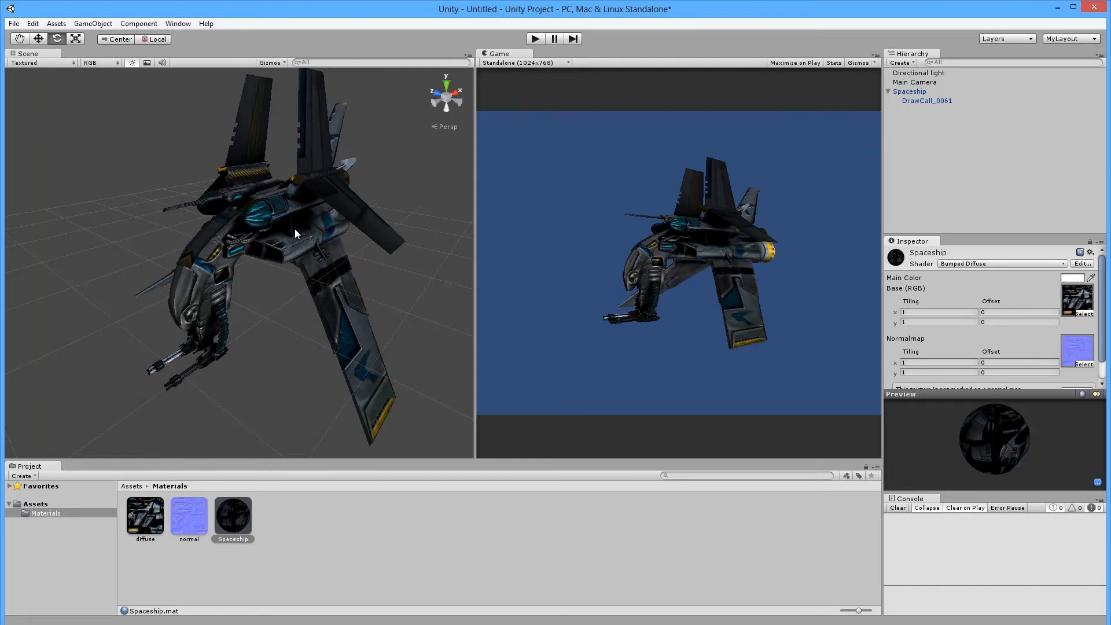
scroll(284, 238, up, 1)
scroll(236, 329, up, 5)
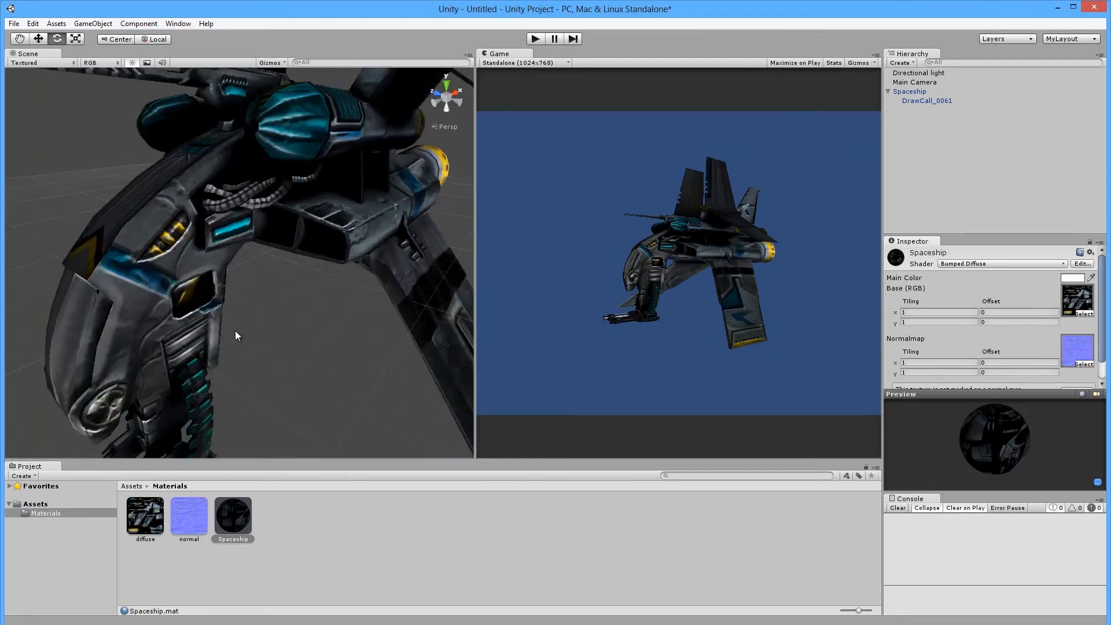
scroll(227, 325, down, 5)
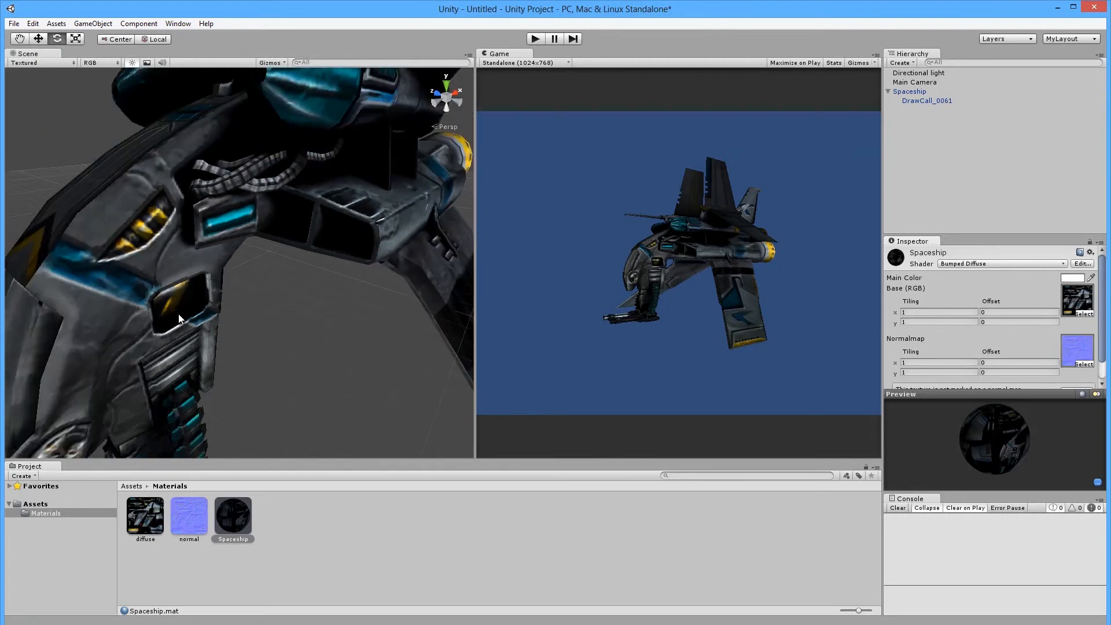
scroll(181, 316, down, 2)
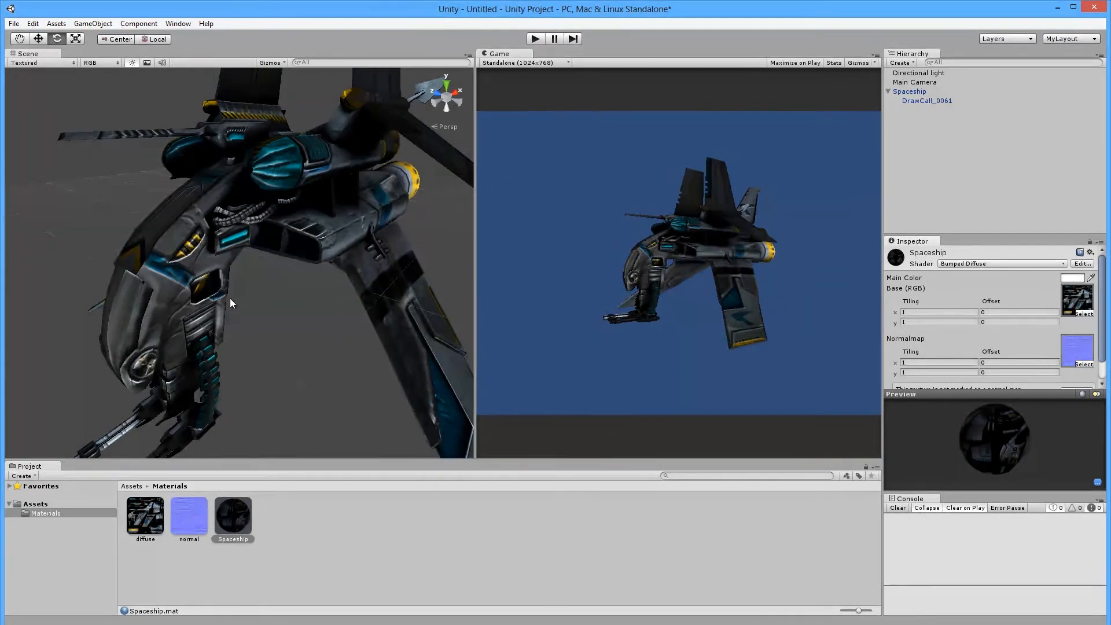
alt+drag(231, 296, 211, 340)
scroll(221, 290, up, 5)
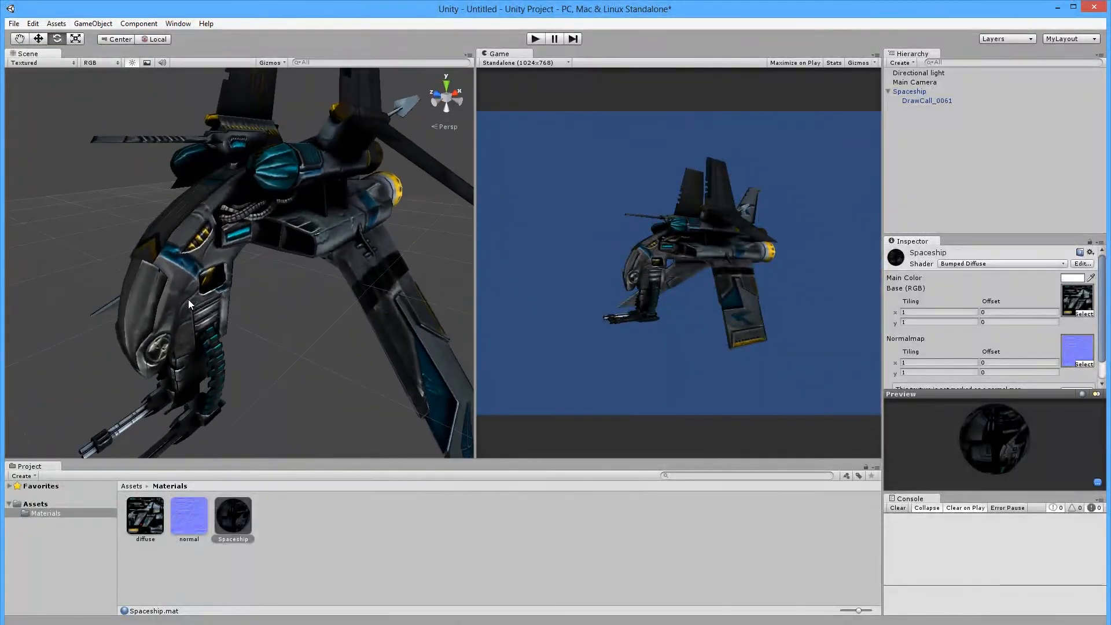
scroll(189, 295, down, 5)
alt+drag(189, 295, 244, 312)
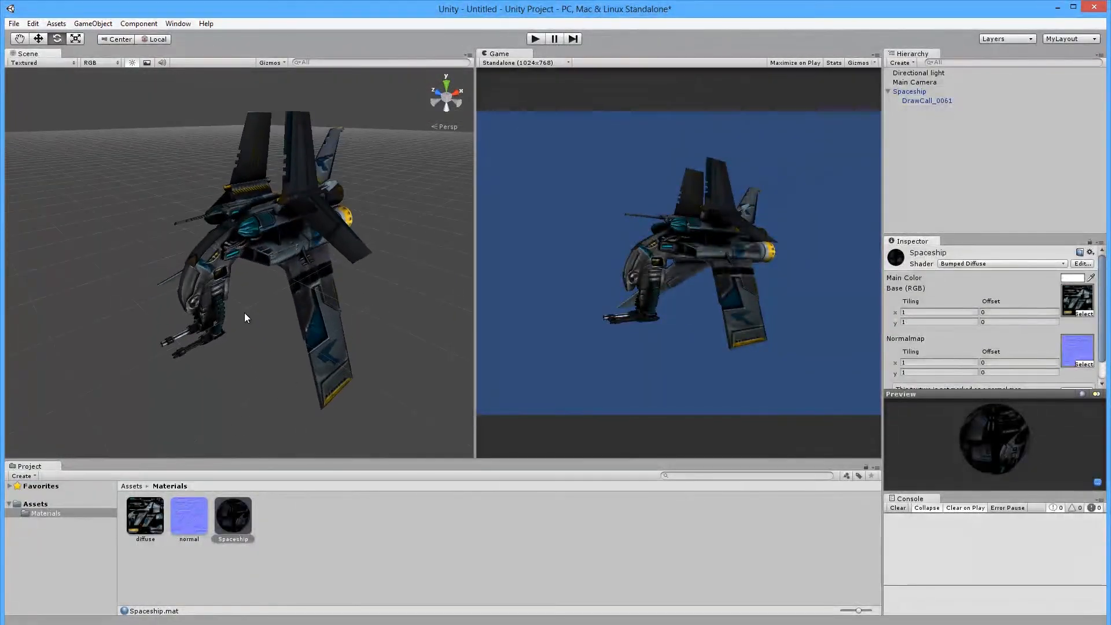
scroll(249, 313, up, 3)
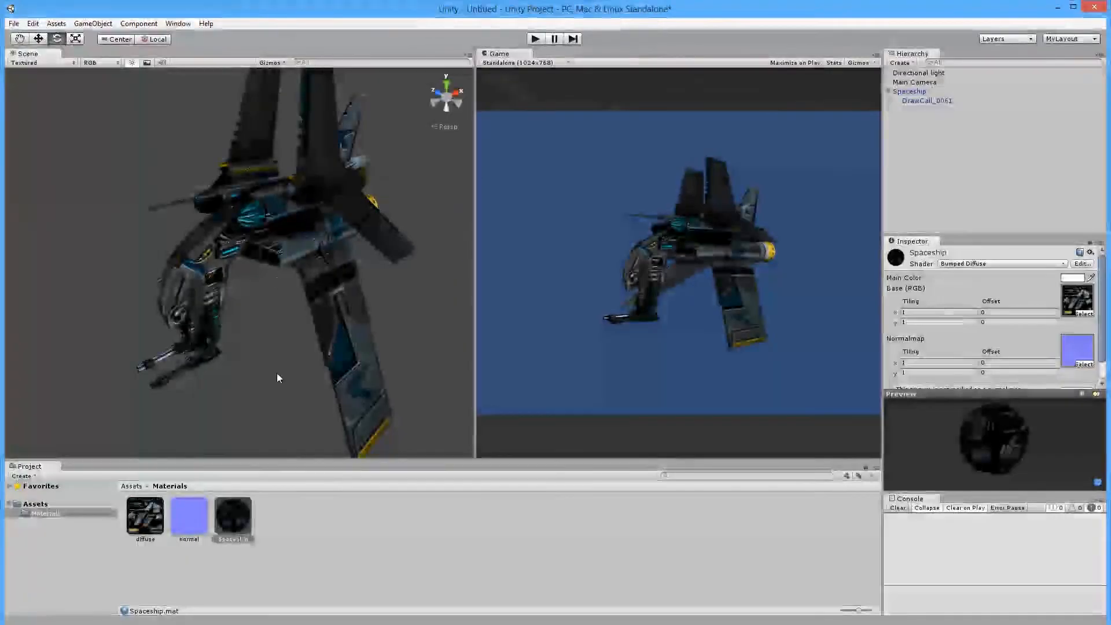
Expand the Favorites shortcuts and filter the project to All Models.
click(293, 543)
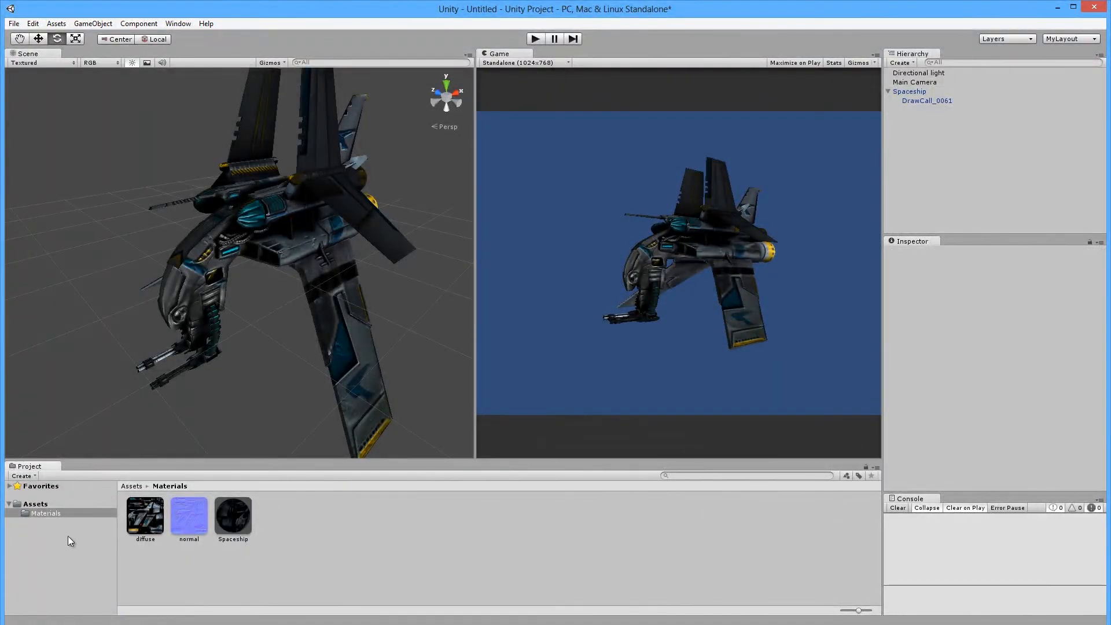
click(35, 505)
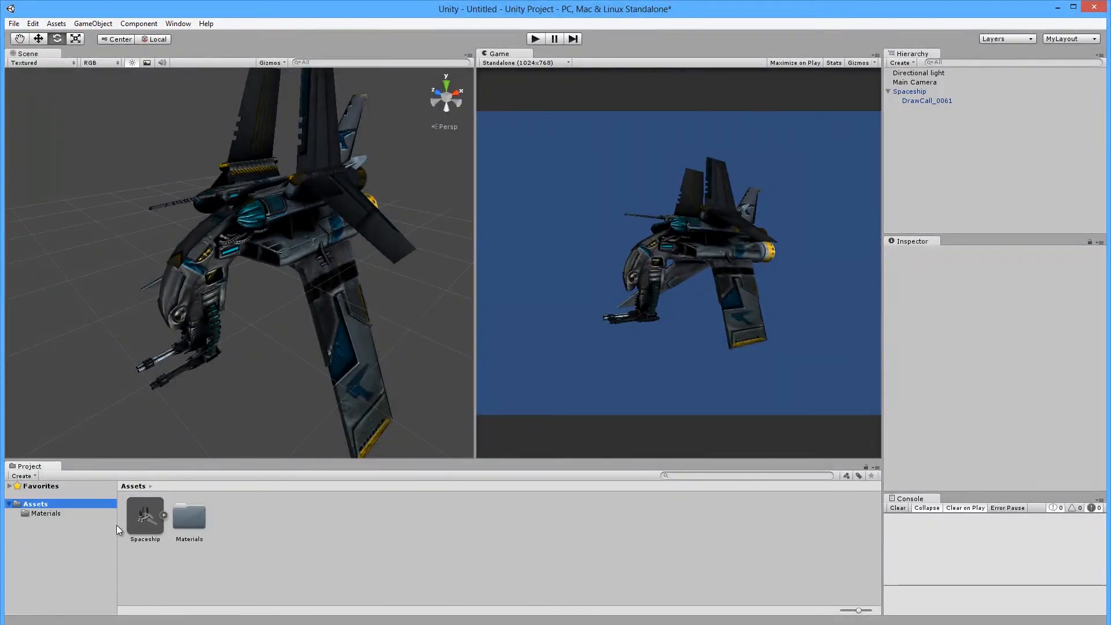
click(9, 487)
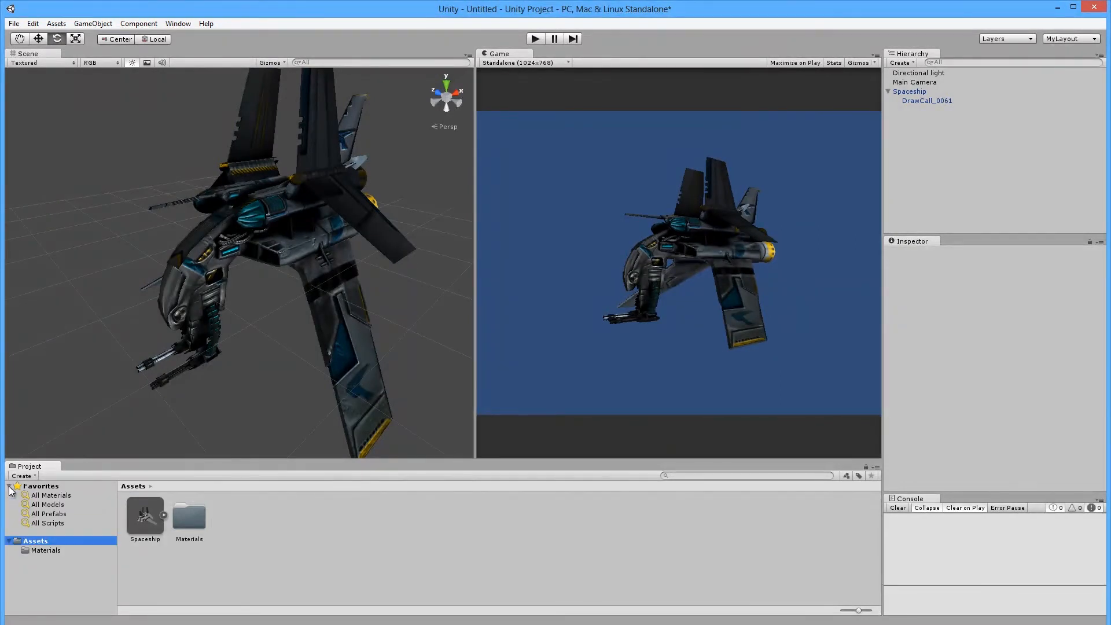
click(48, 504)
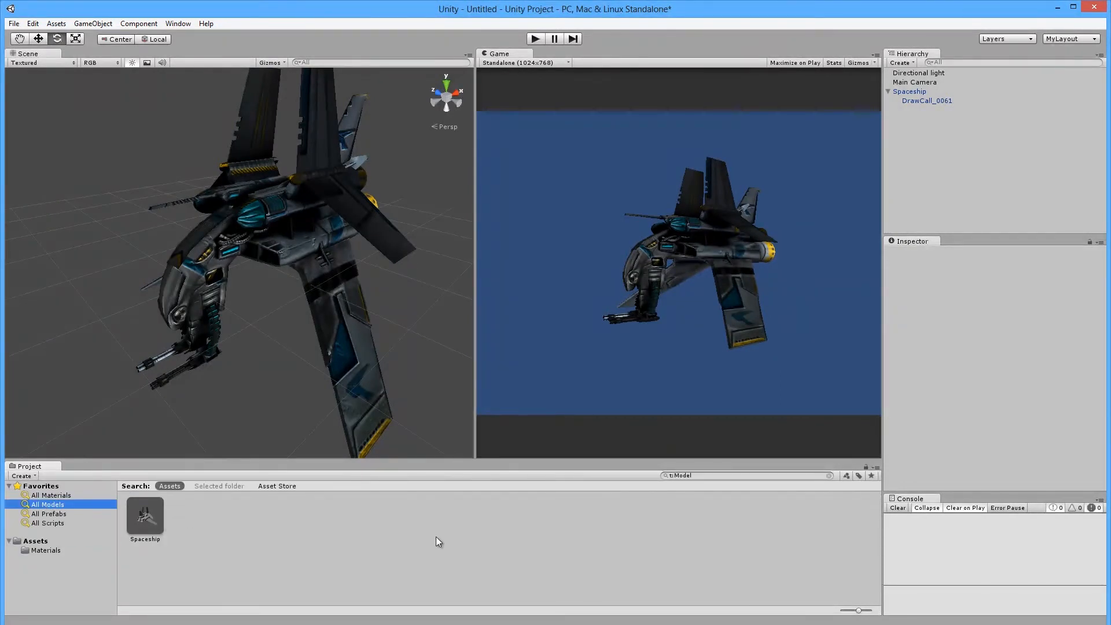
Browse the Materials and Assets folders and show the Spaceship model's Import Settings.
click(37, 548)
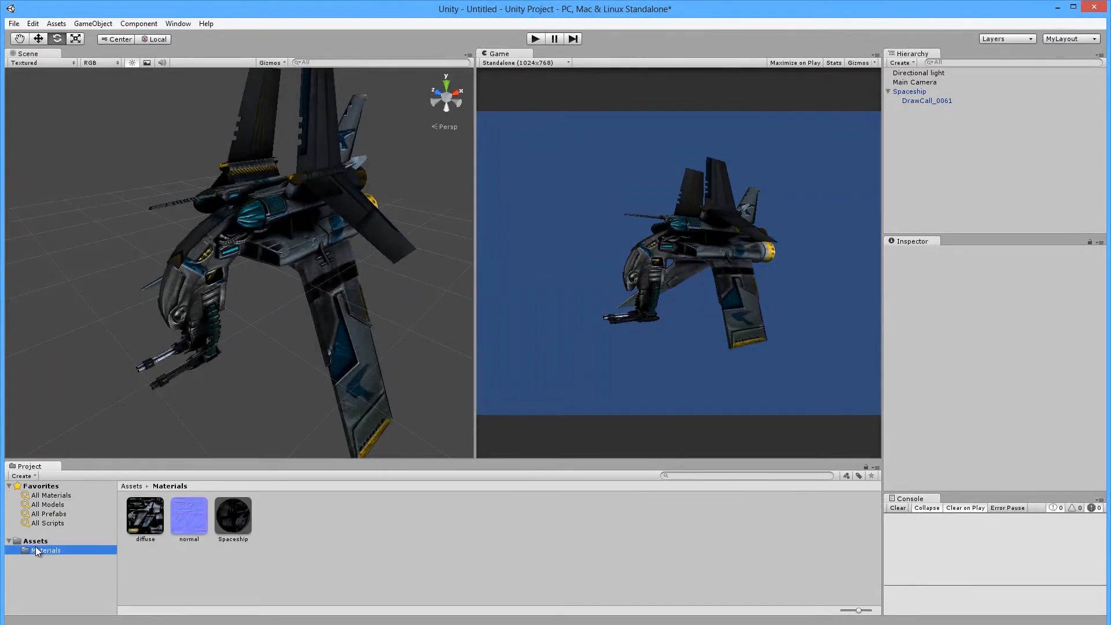
click(36, 541)
click(152, 519)
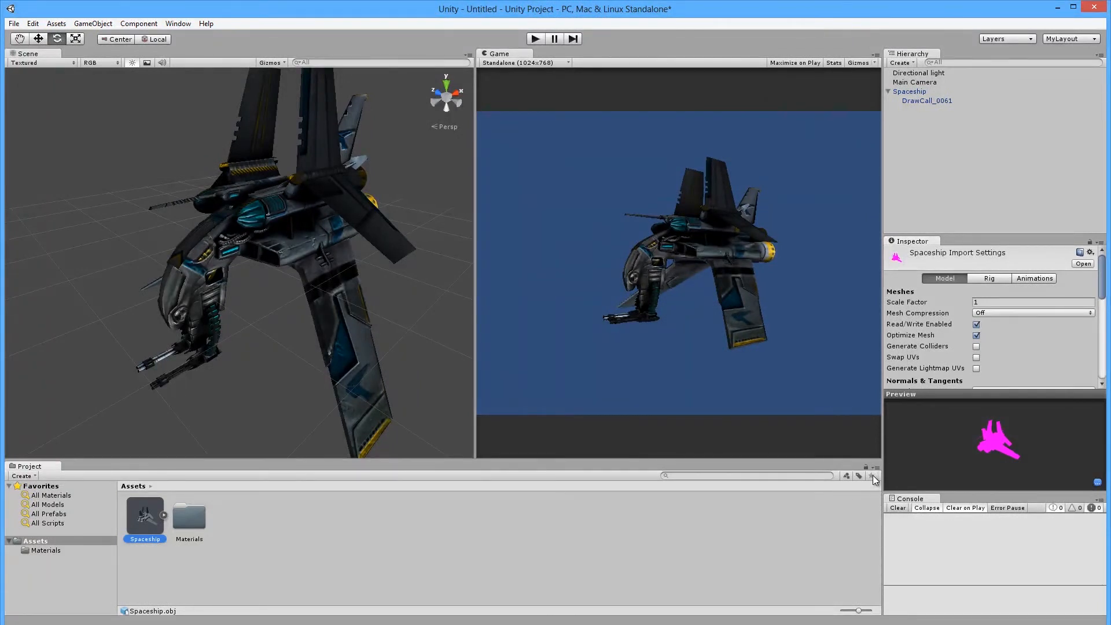
click(752, 475)
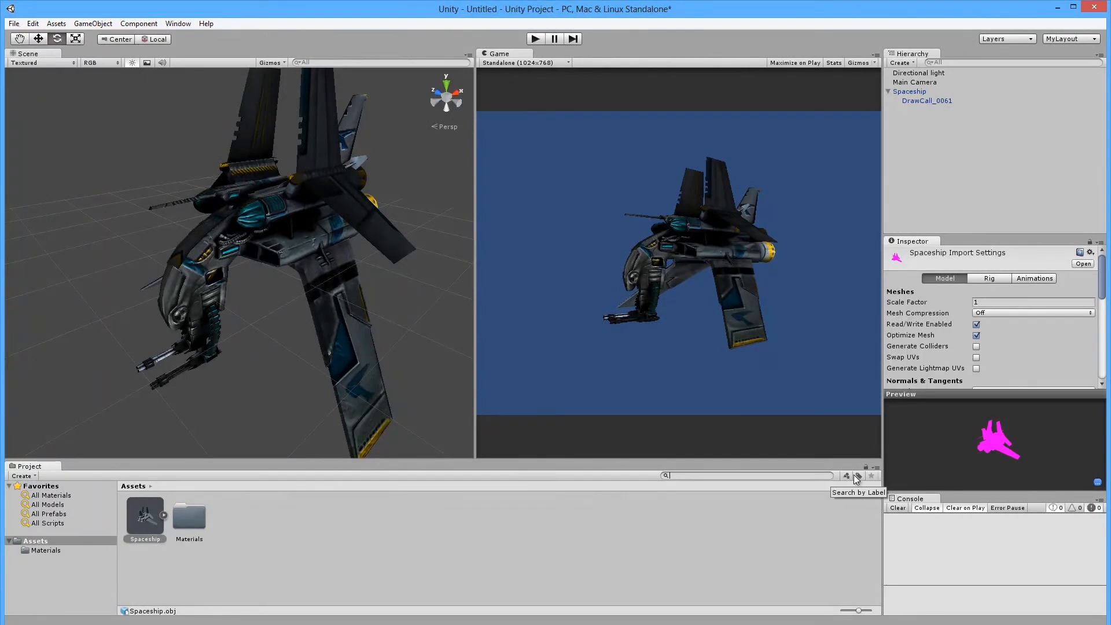
Search the project for 'space' and save it as a favourite search.
right_click(134, 522)
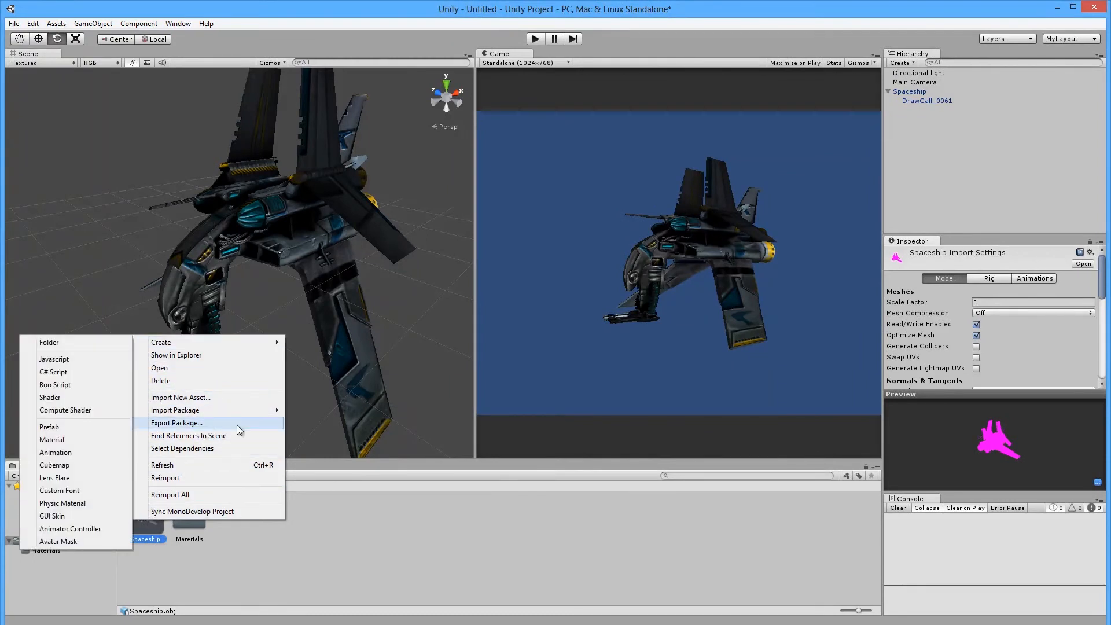
click(475, 544)
click(145, 517)
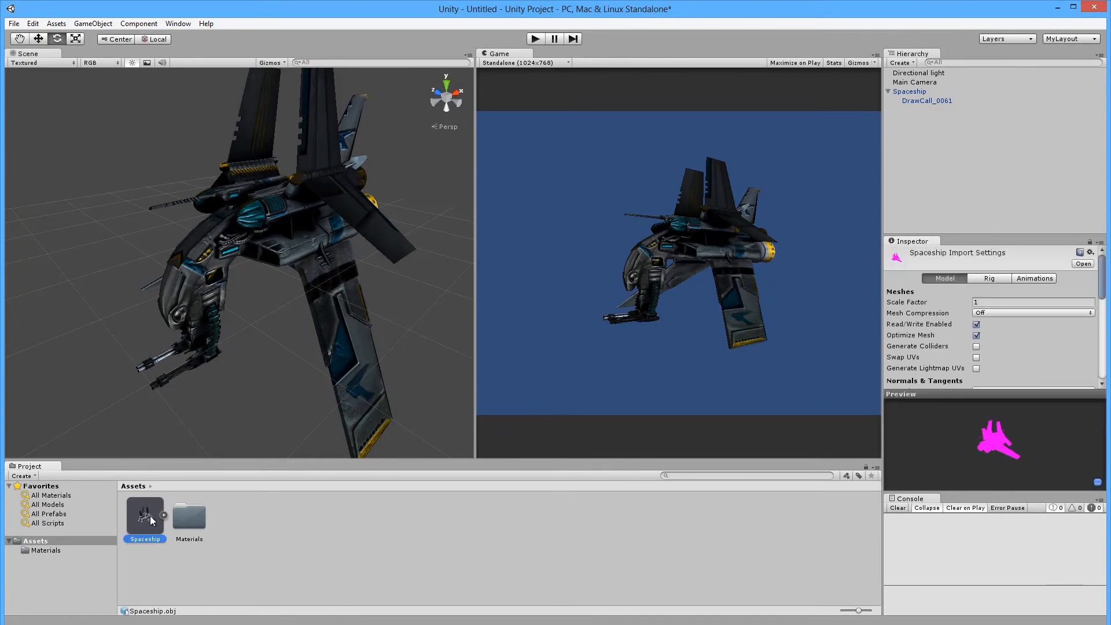
click(775, 473)
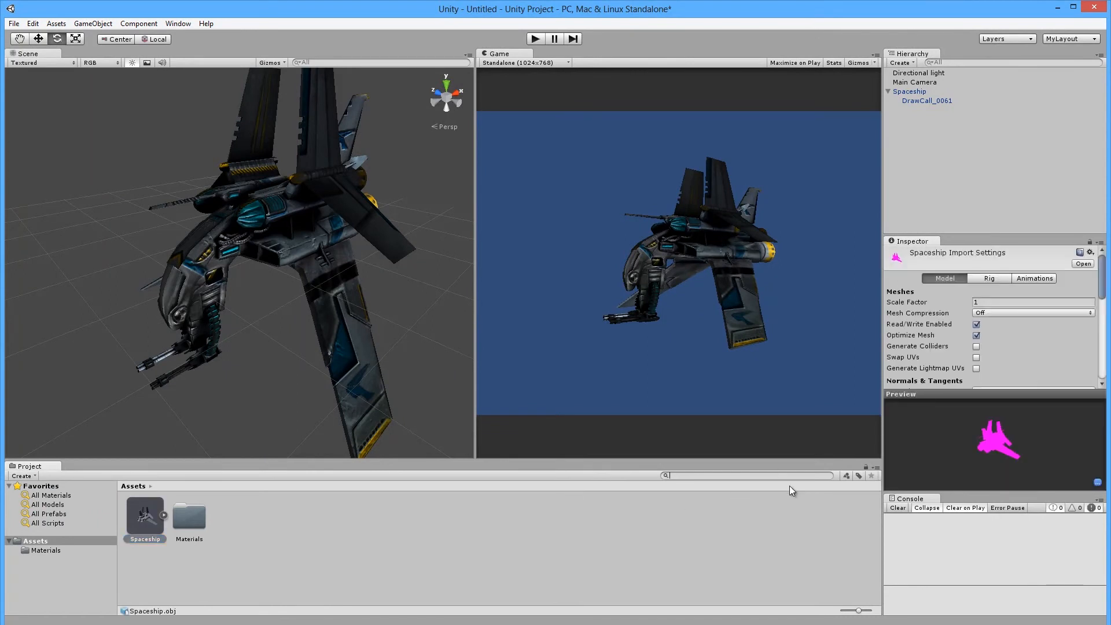
text(space)
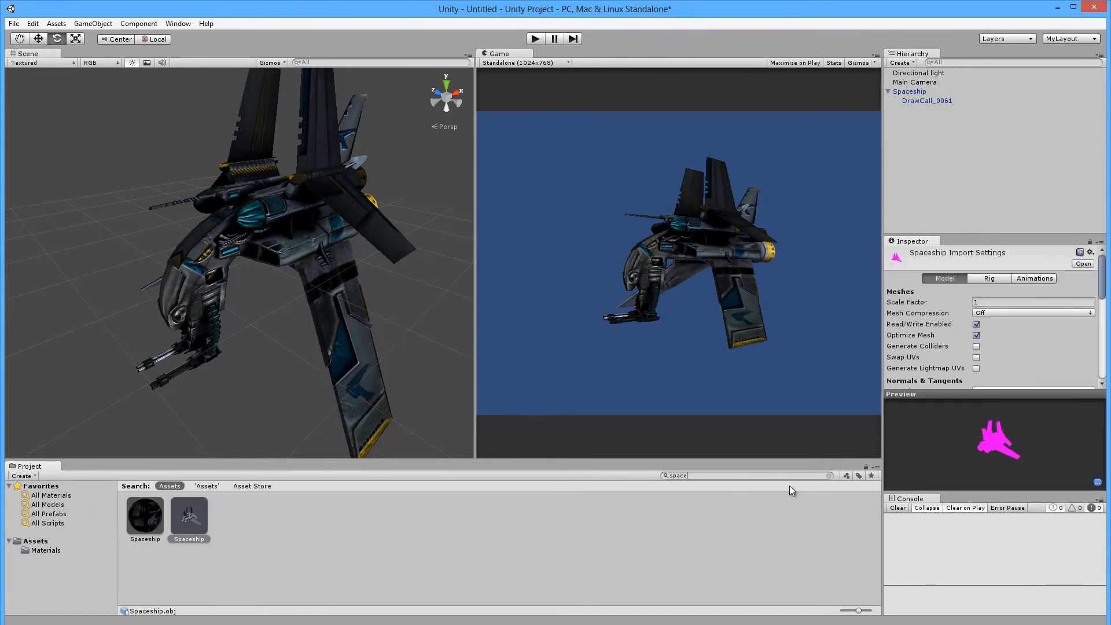
click(871, 475)
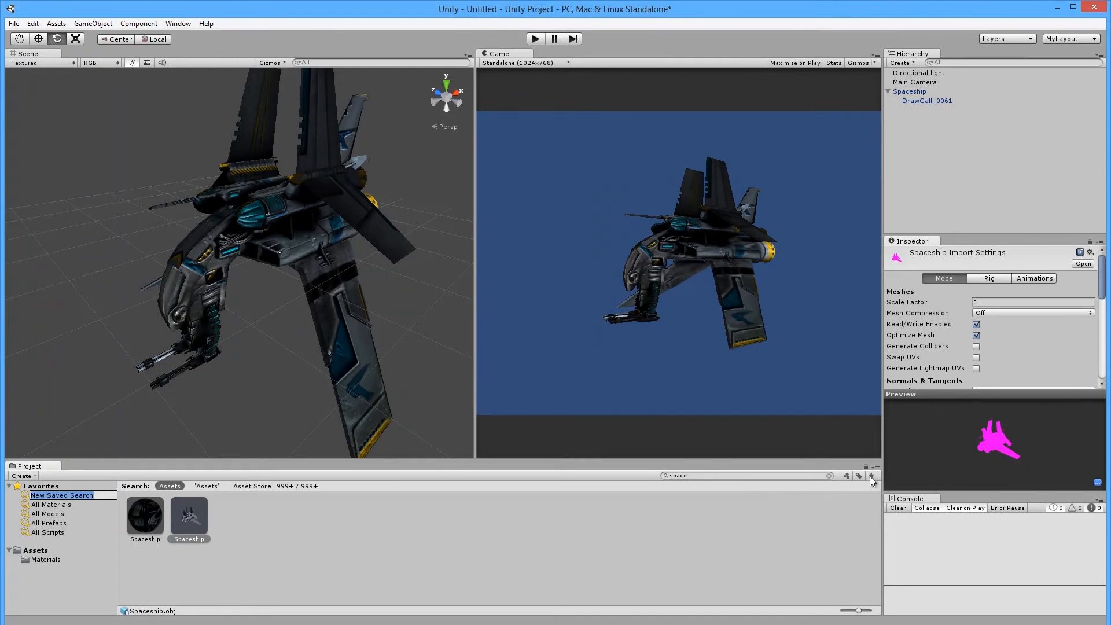
Try the Favorites filters, finish on All Models, and collapse Favorites.
click(63, 522)
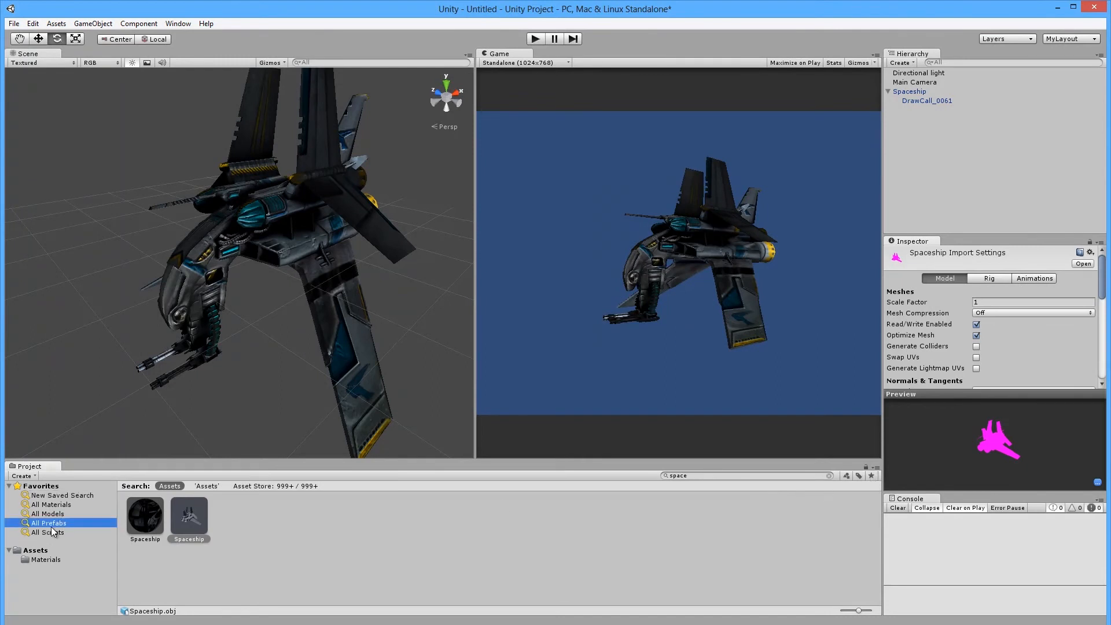
click(61, 496)
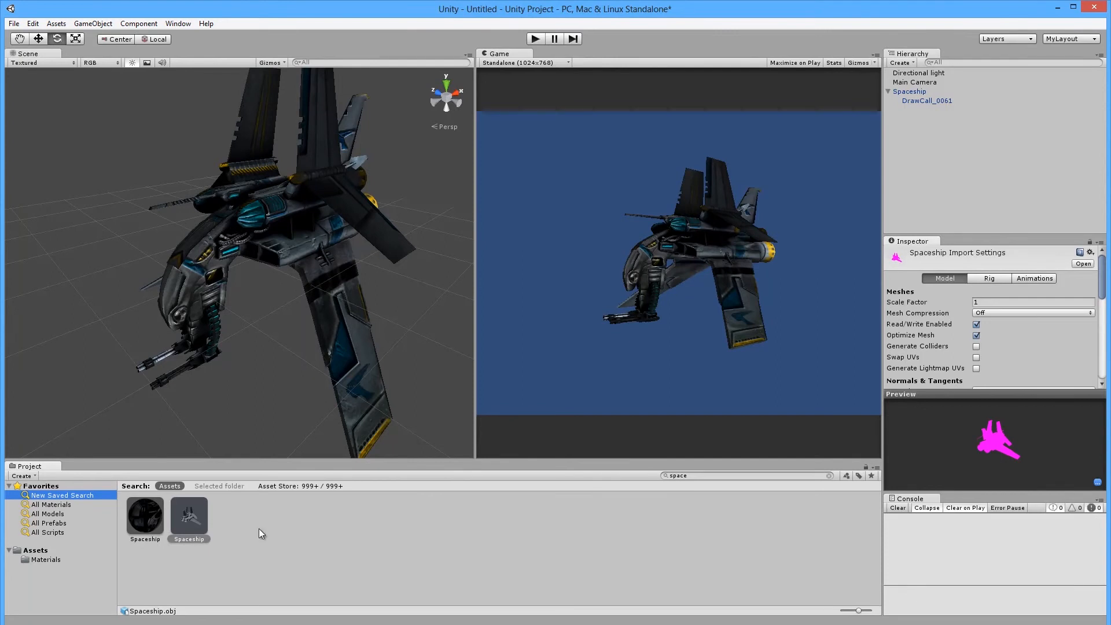
click(58, 507)
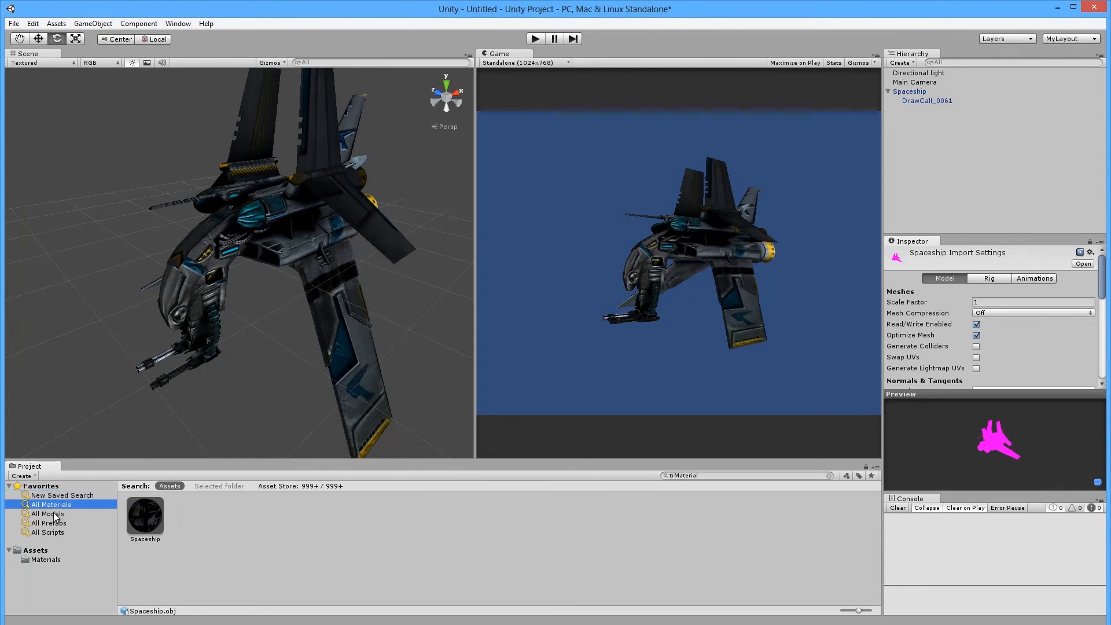
click(56, 514)
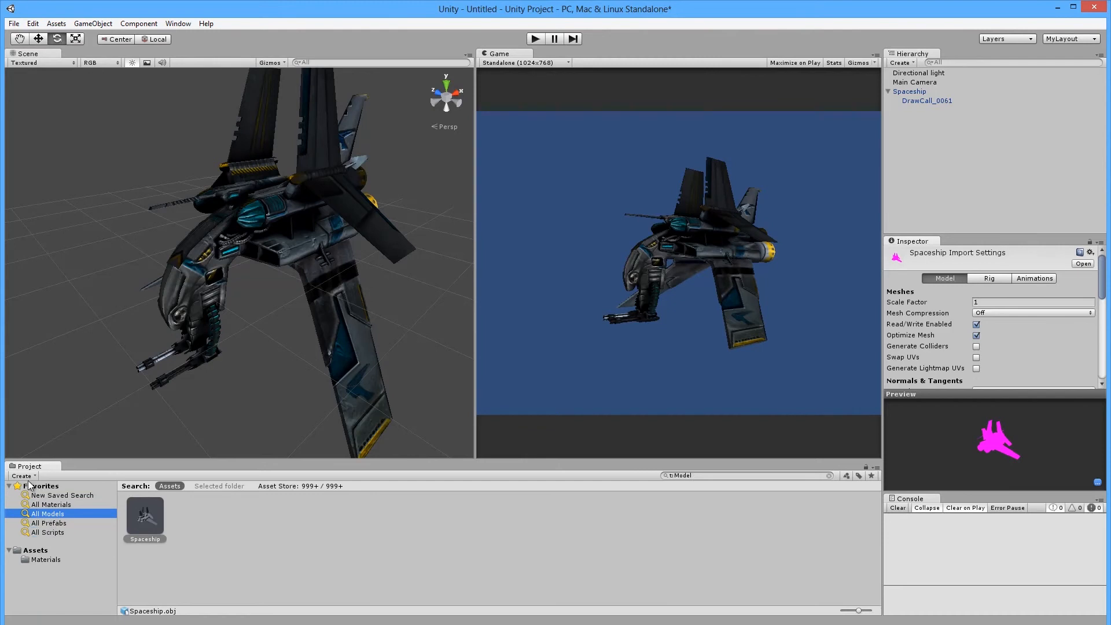
click(10, 486)
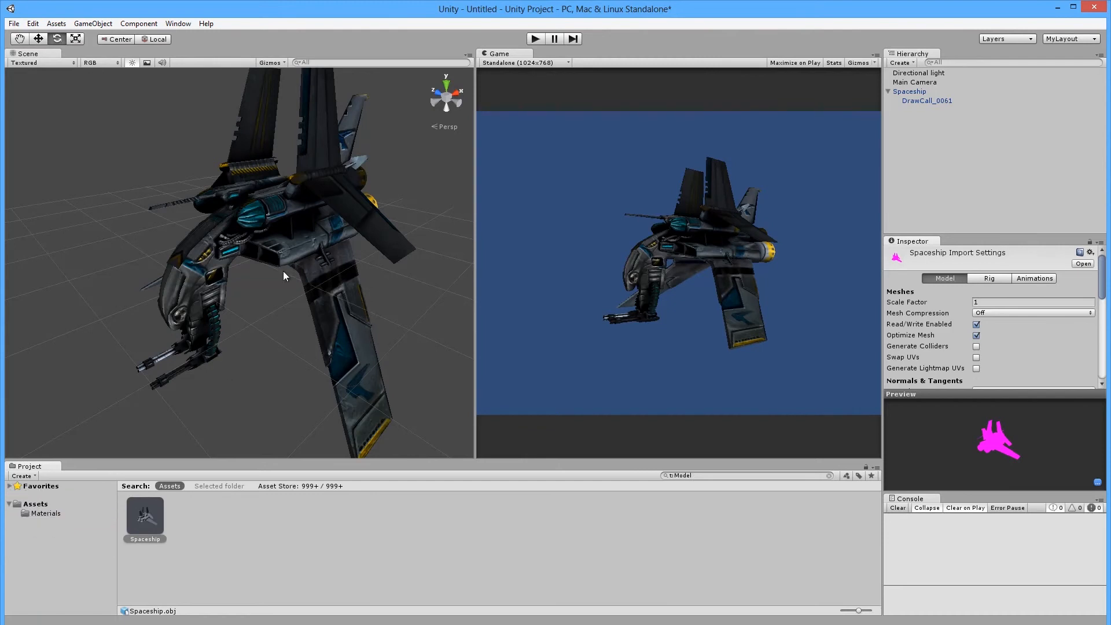
scroll(311, 273, down, 4)
View the ship in Wireframe, then Textured Wire draw mode.
middle_drag(353, 254, 331, 276)
click(56, 62)
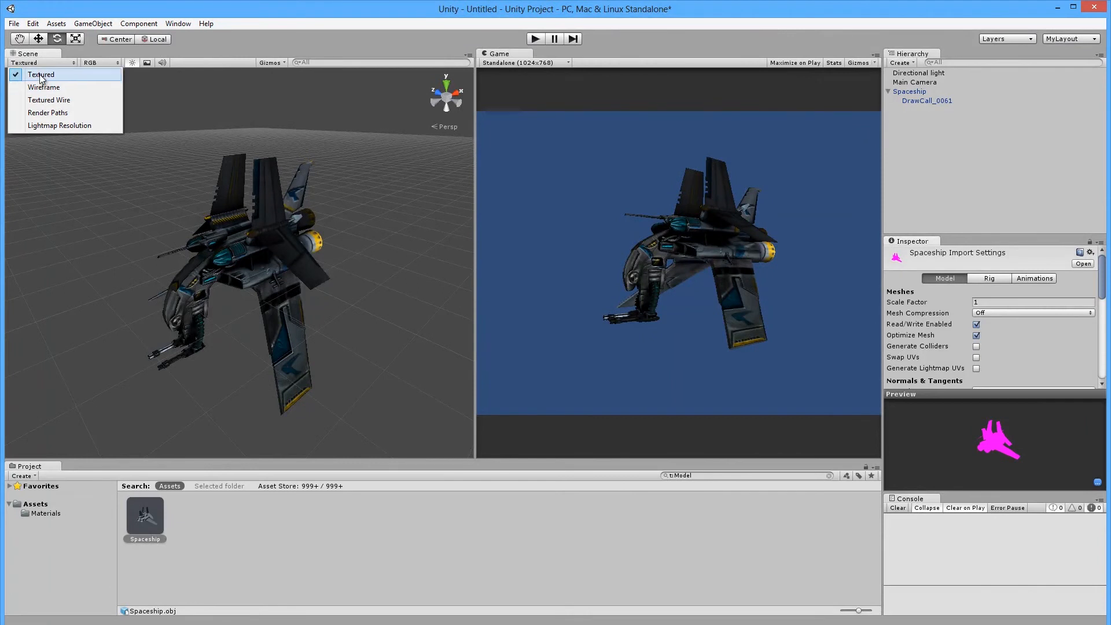
click(41, 88)
click(41, 62)
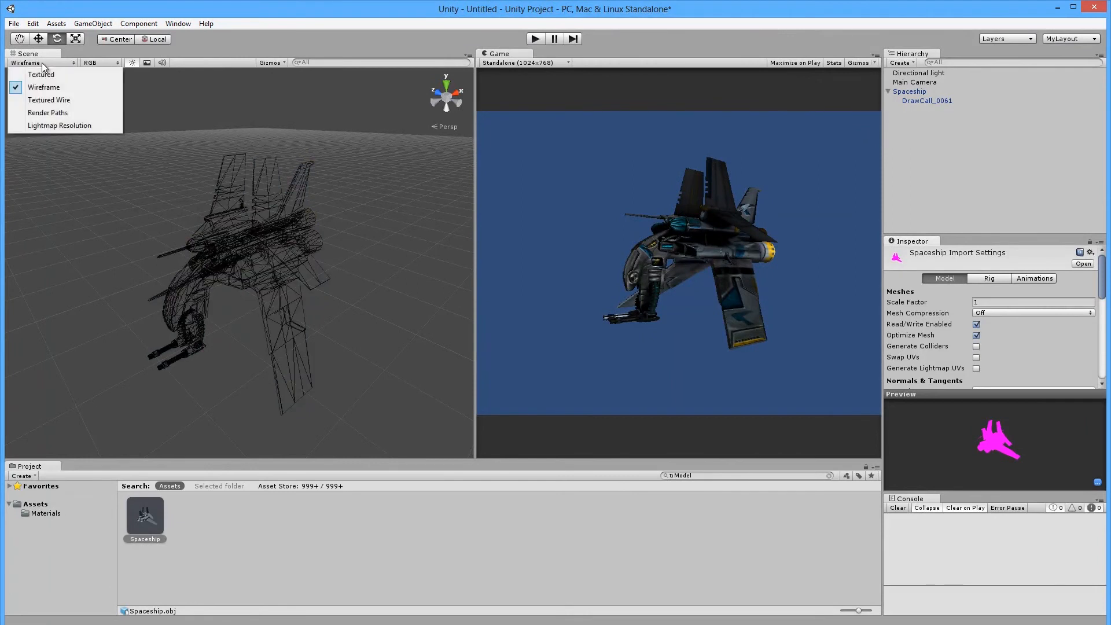
click(44, 100)
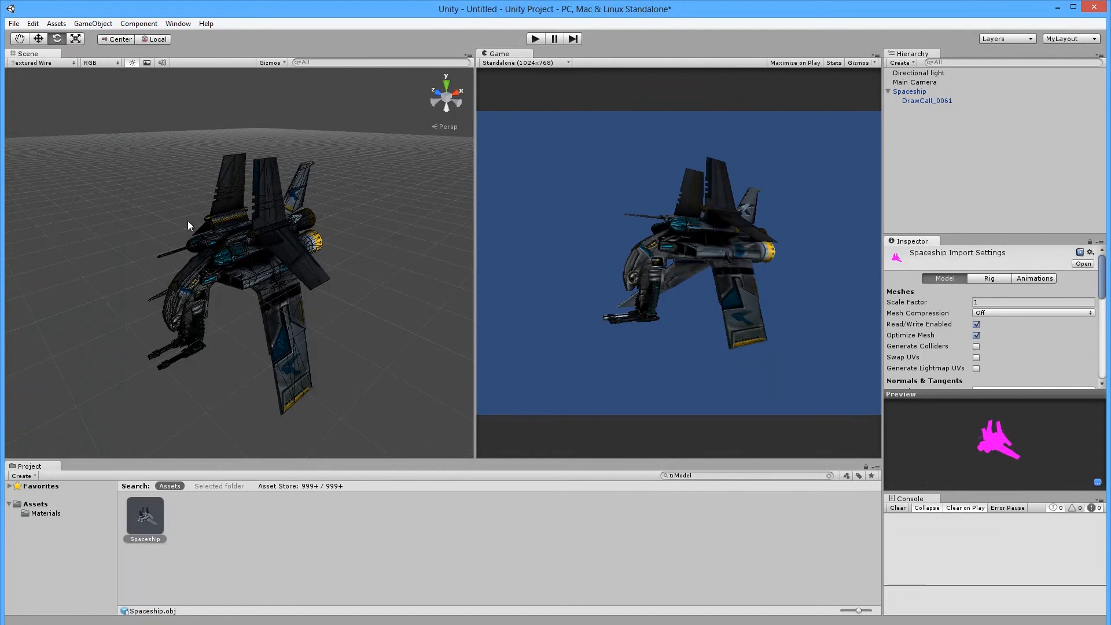
scroll(250, 296, up, 3)
Switch the Scene draw mode to Render Paths, then Lightmap Resolution.
click(57, 65)
click(60, 114)
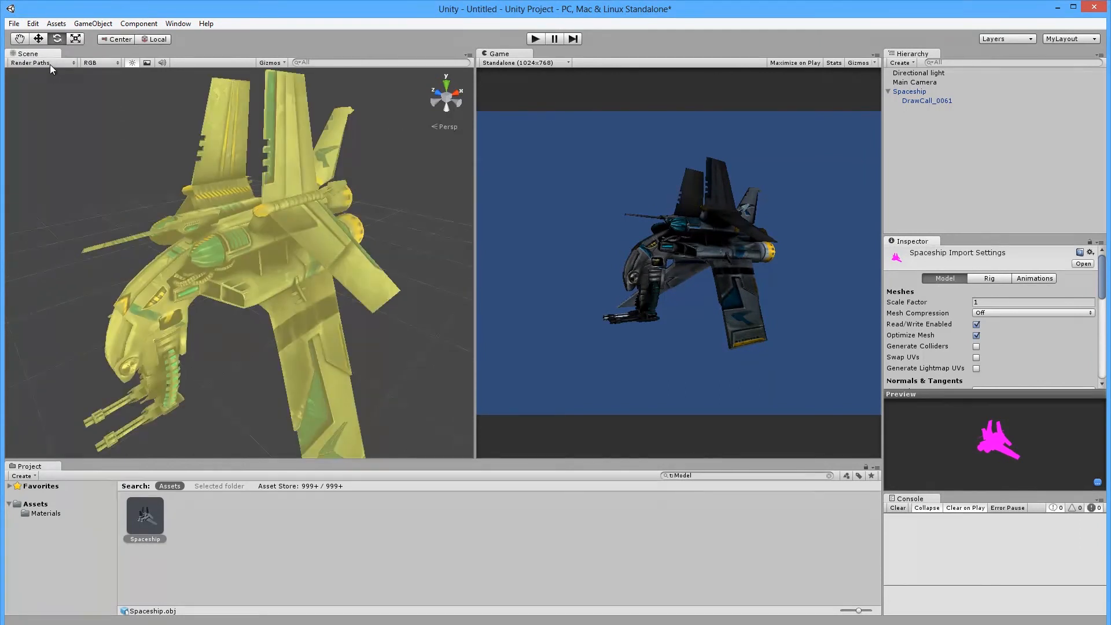
click(52, 63)
click(42, 125)
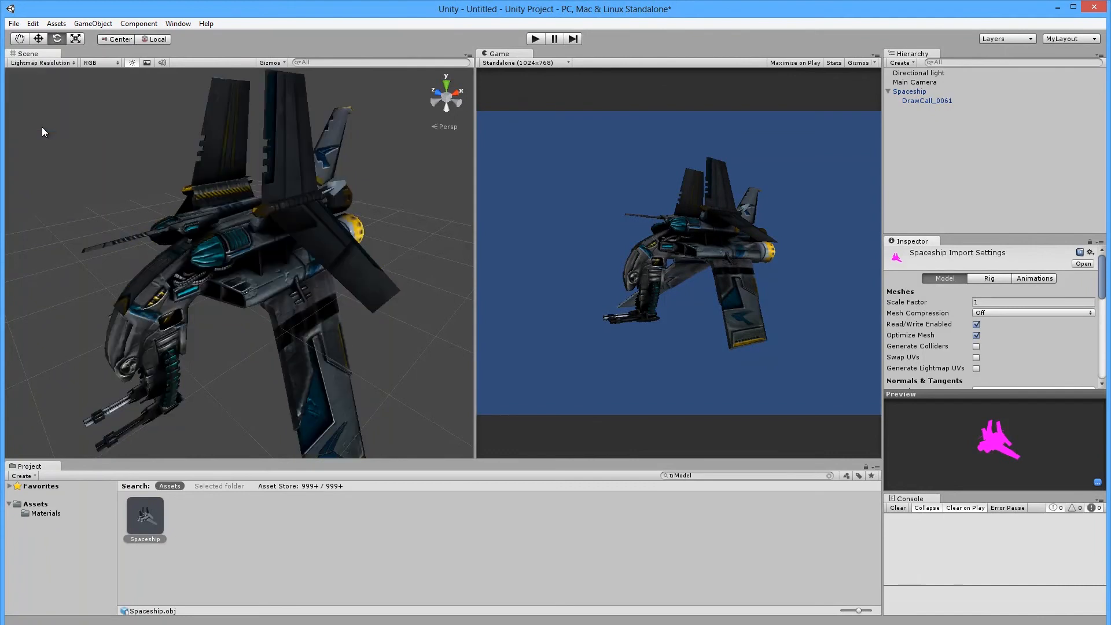
click(33, 64)
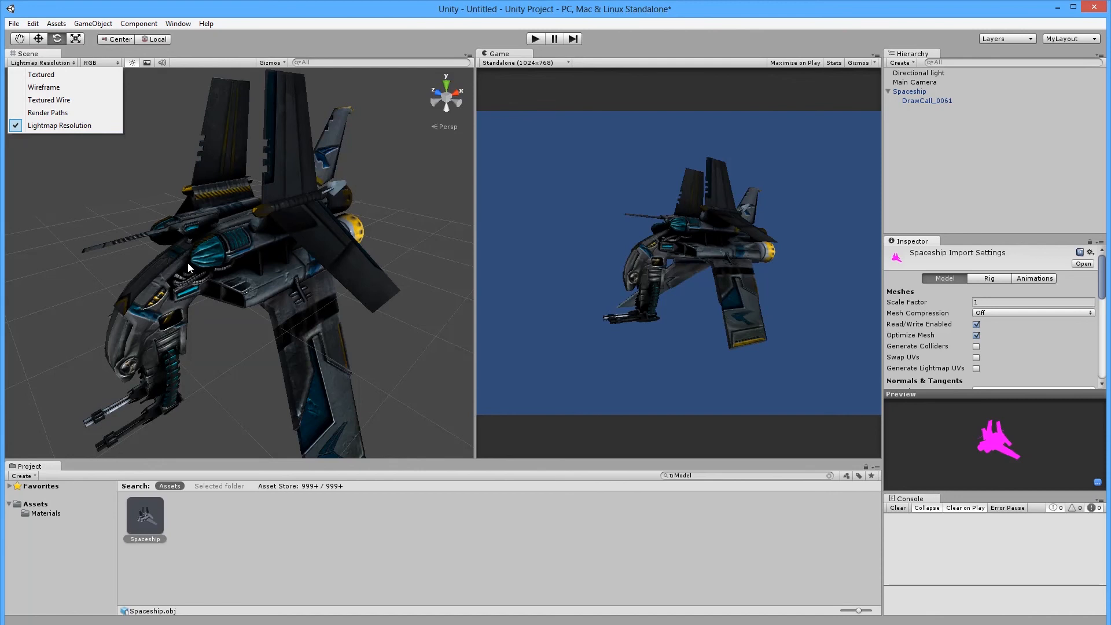
Keep the Scene view in Lightmap Resolution draw mode.
click(97, 304)
scroll(182, 296, down, 5)
scroll(212, 304, up, 3)
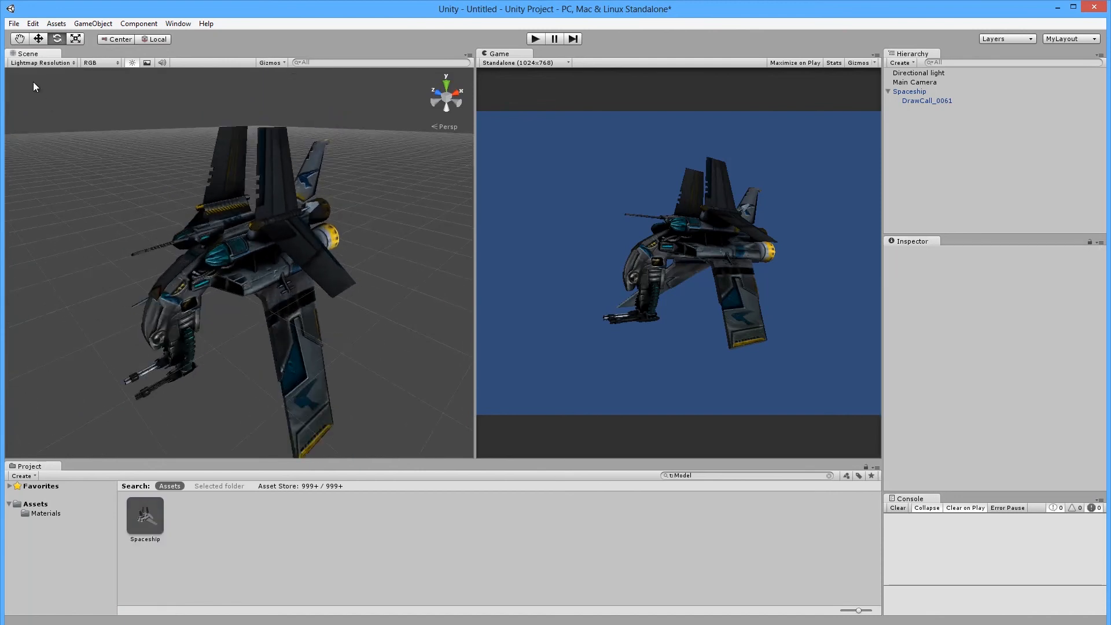
click(40, 63)
click(37, 128)
Preview the Scene as Alpha, Overdraw and Mipmaps, then return to RGB.
click(99, 63)
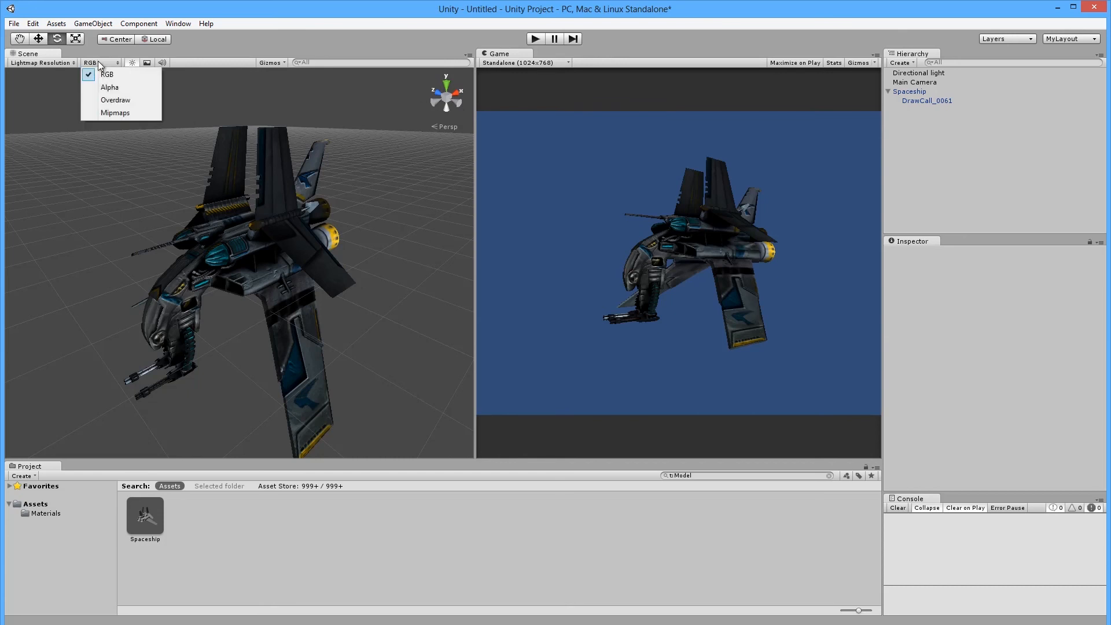
click(134, 88)
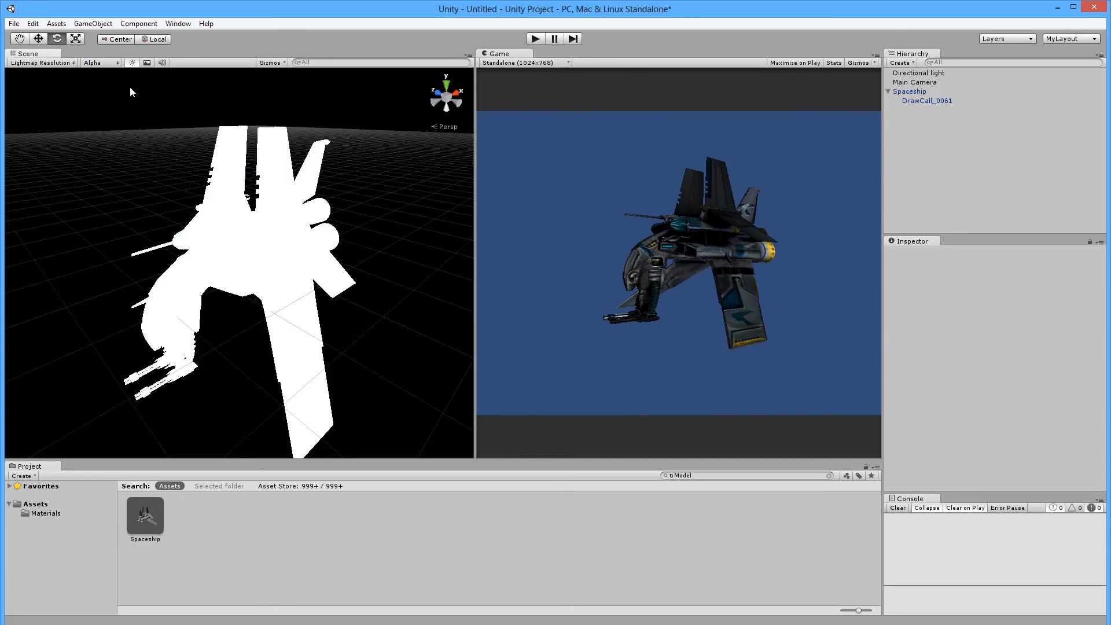
click(95, 62)
click(99, 100)
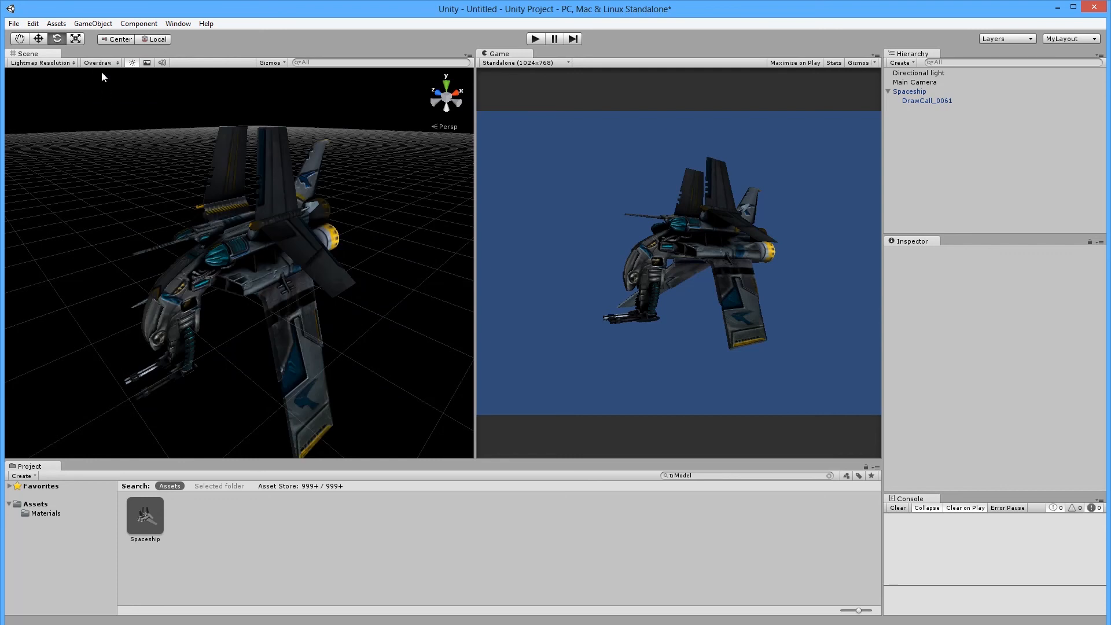
click(103, 63)
click(105, 113)
click(103, 63)
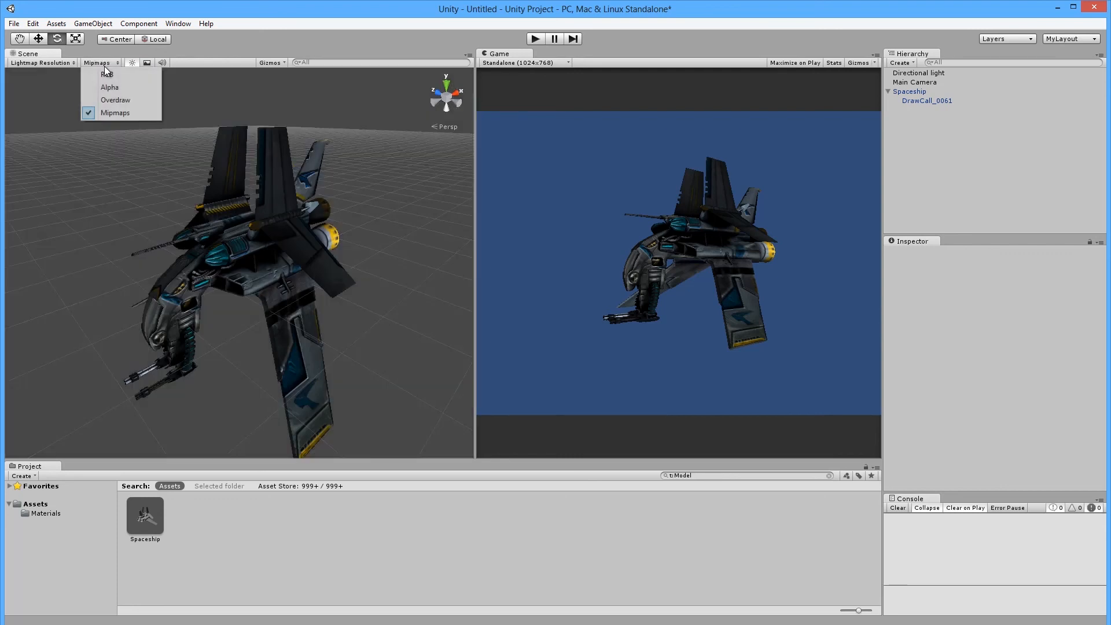
click(116, 75)
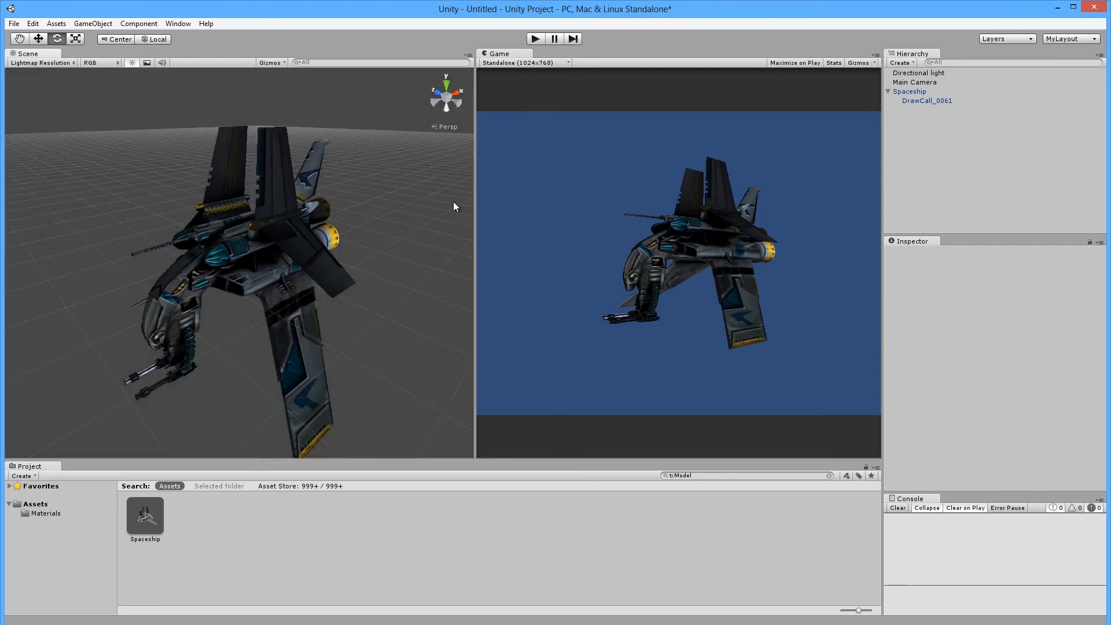